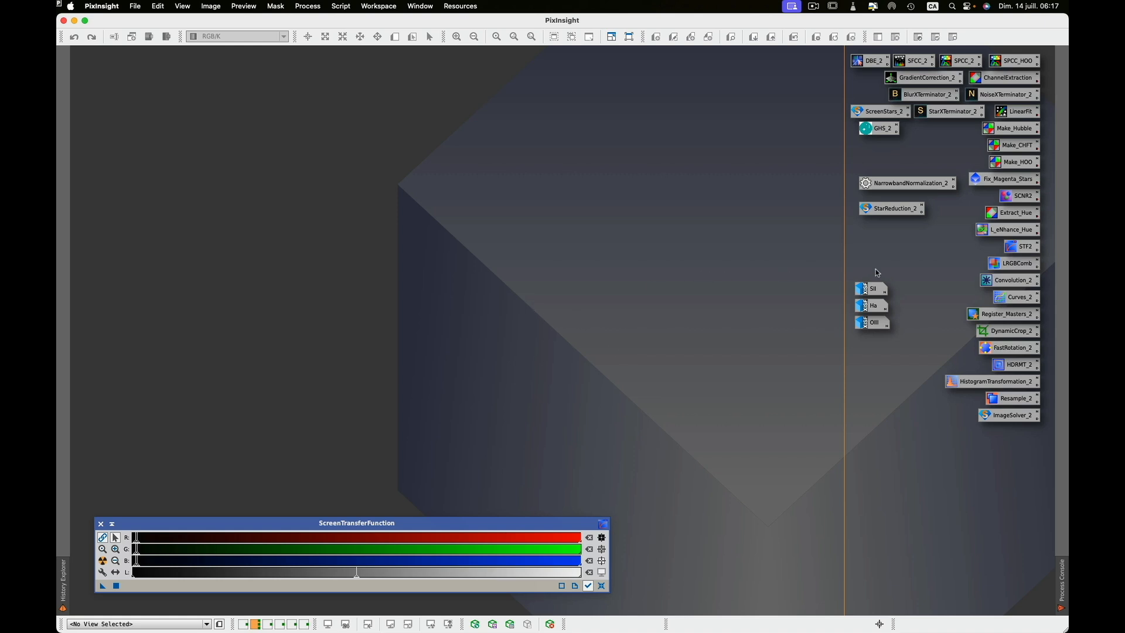
# Open the SII, Ha and OIII master images for viewing, then minimize all three.
pyautogui.doubleClick(871, 288)
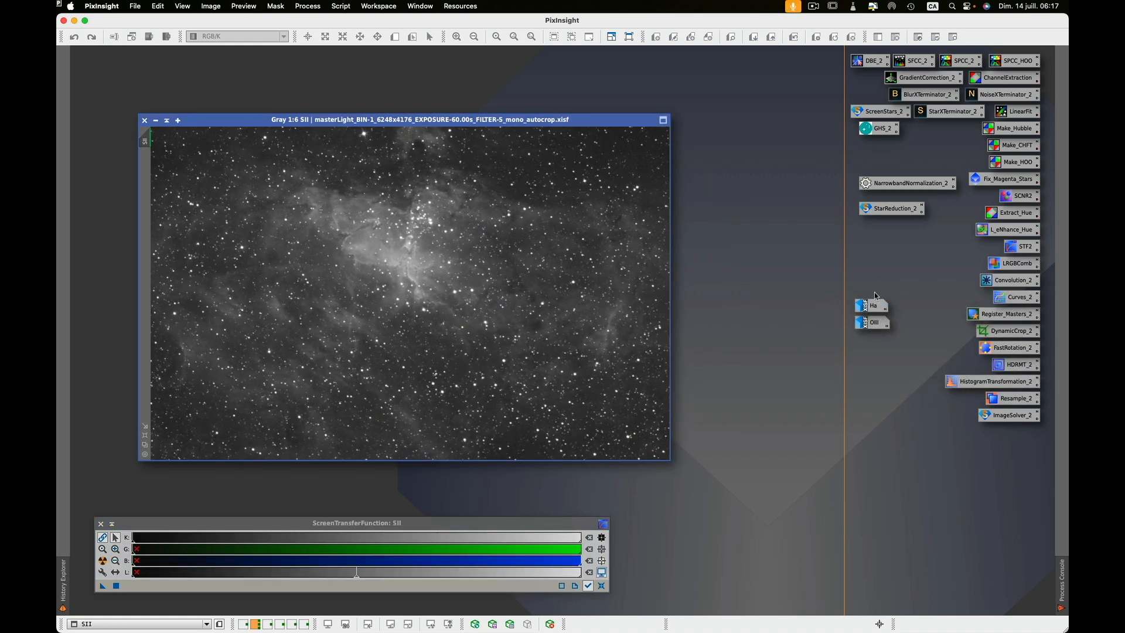
pyautogui.doubleClick(872, 304)
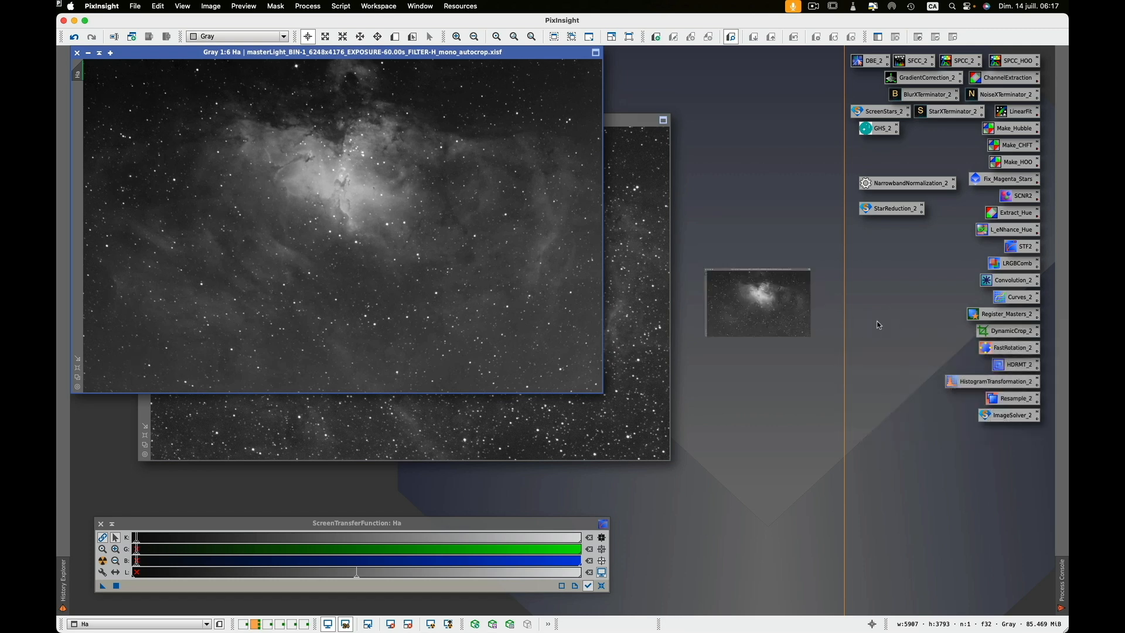
pyautogui.doubleClick(878, 325)
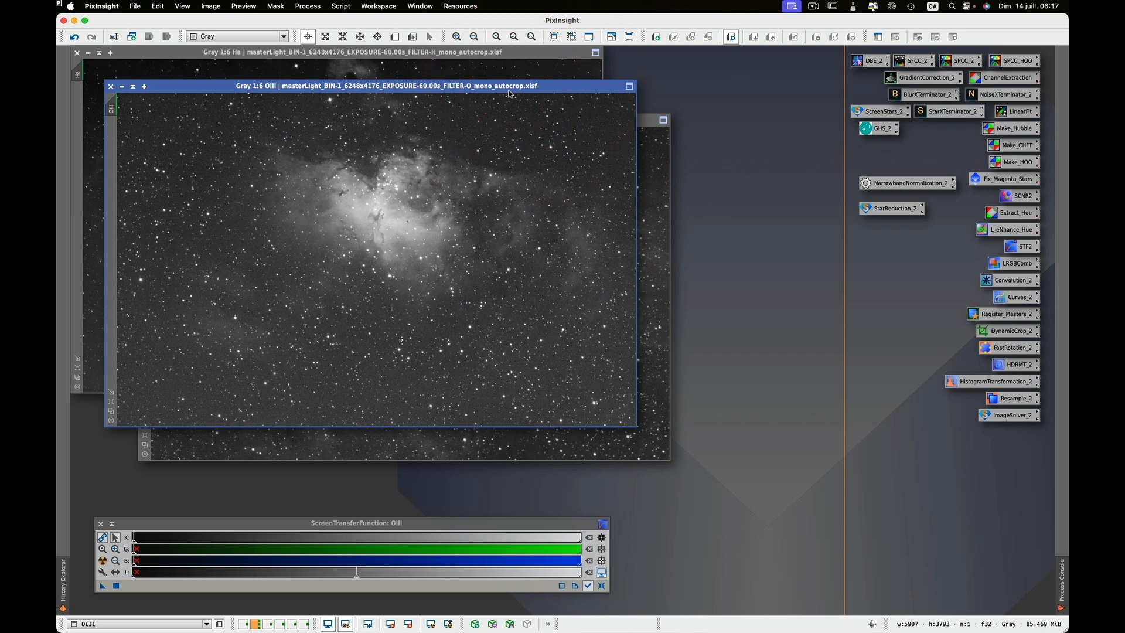
pyautogui.press('super+minus')
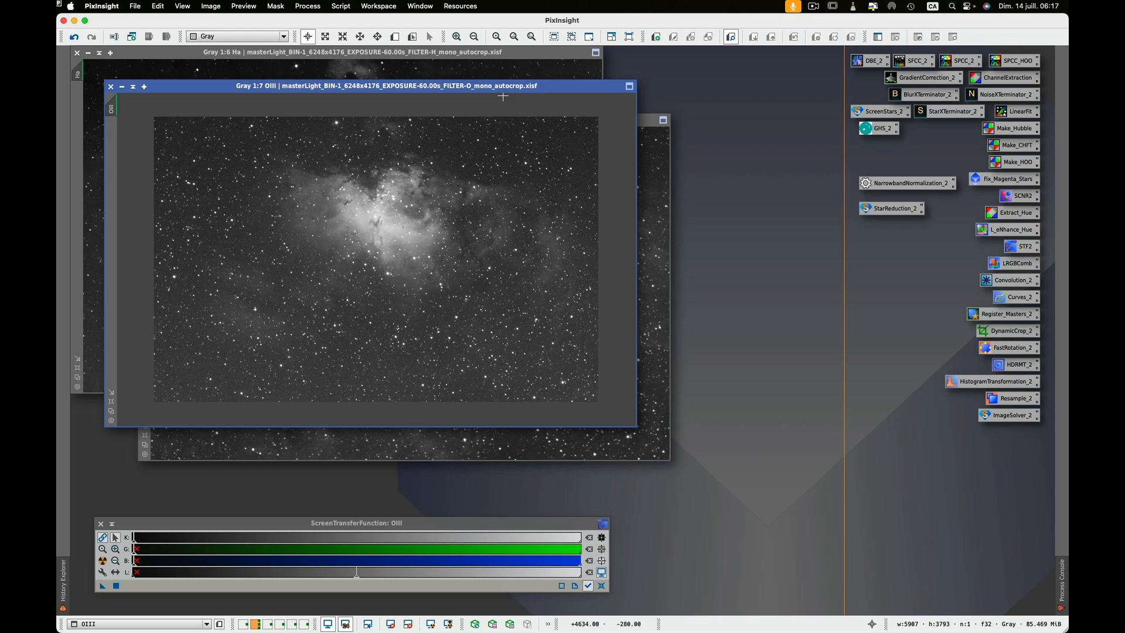
pyautogui.press('super+plus')
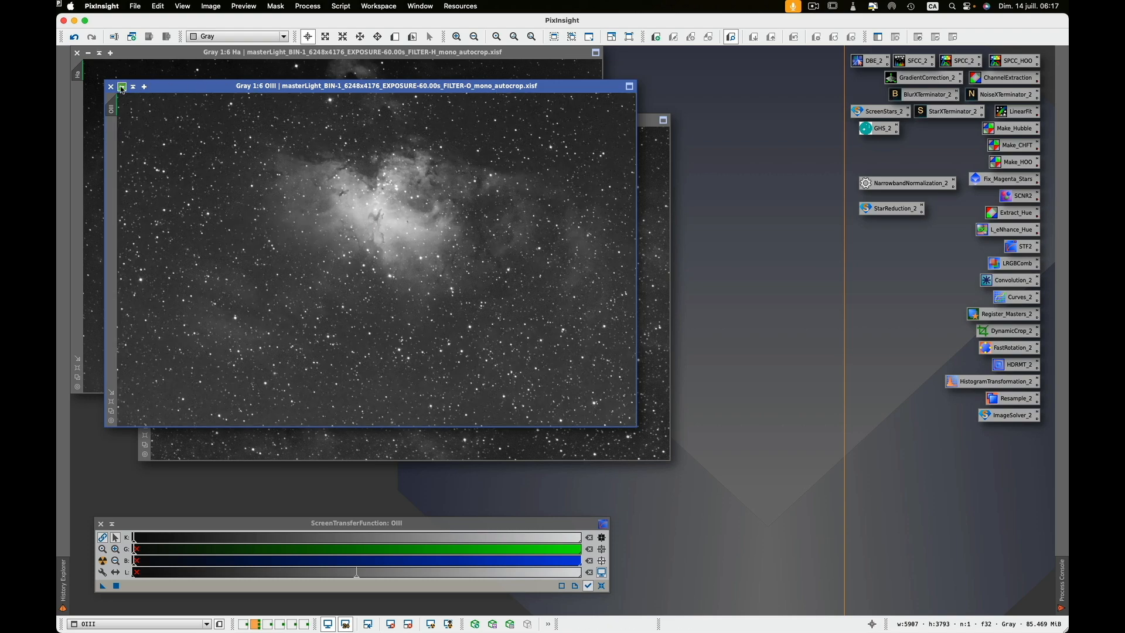
pyautogui.click(121, 87)
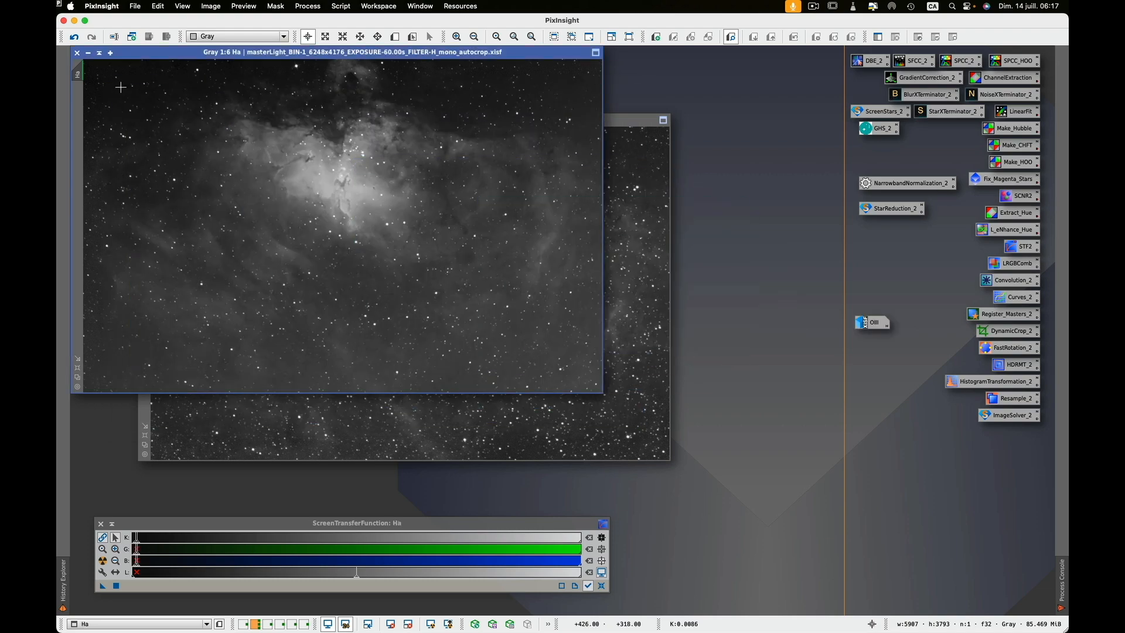
pyautogui.click(87, 52)
pyautogui.click(155, 120)
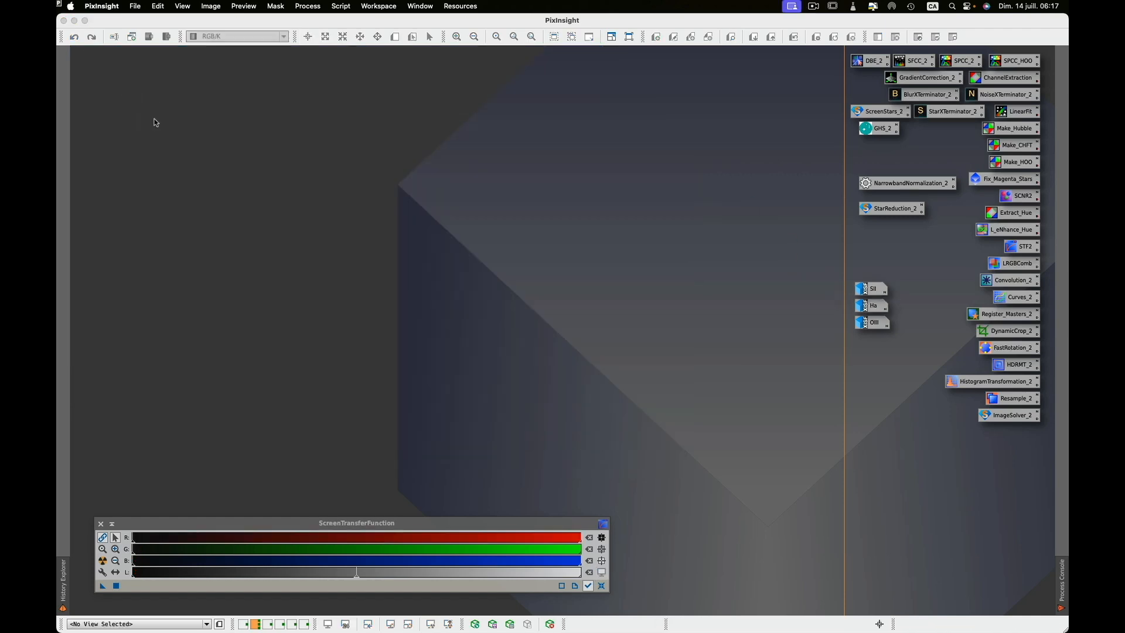
# Open the Statistics process and display the statistics of the Ha image.
pyautogui.click(321, 8)
pyautogui.moveTo(345, 21)
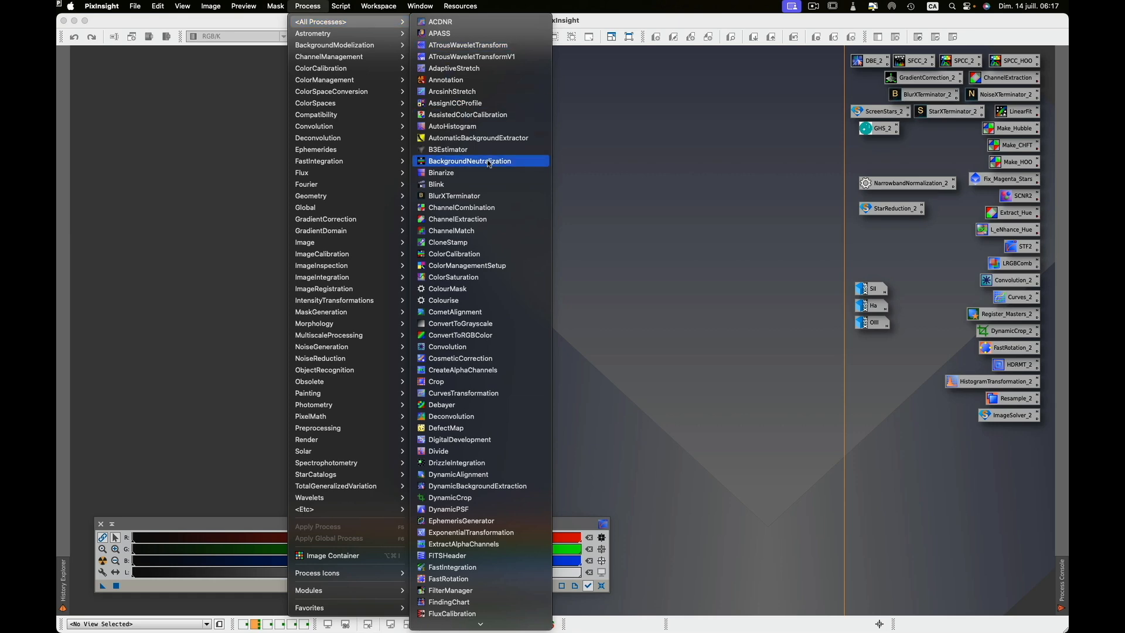
pyautogui.scroll(-10, 489, 164)
pyautogui.scroll(-1, 450, 442)
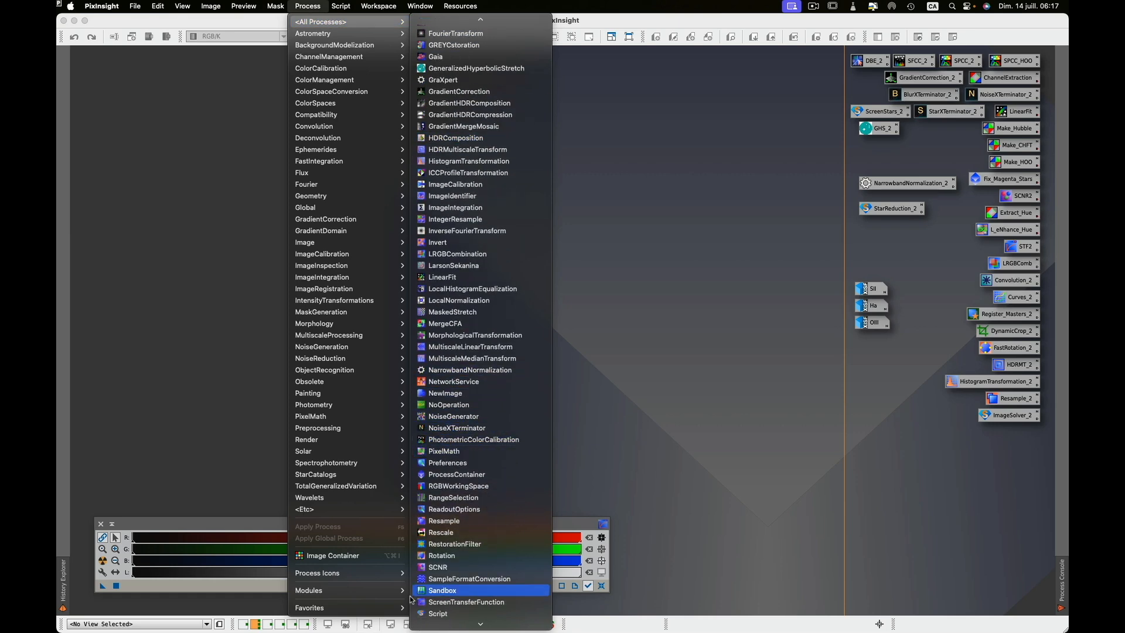
pyautogui.moveTo(393, 36)
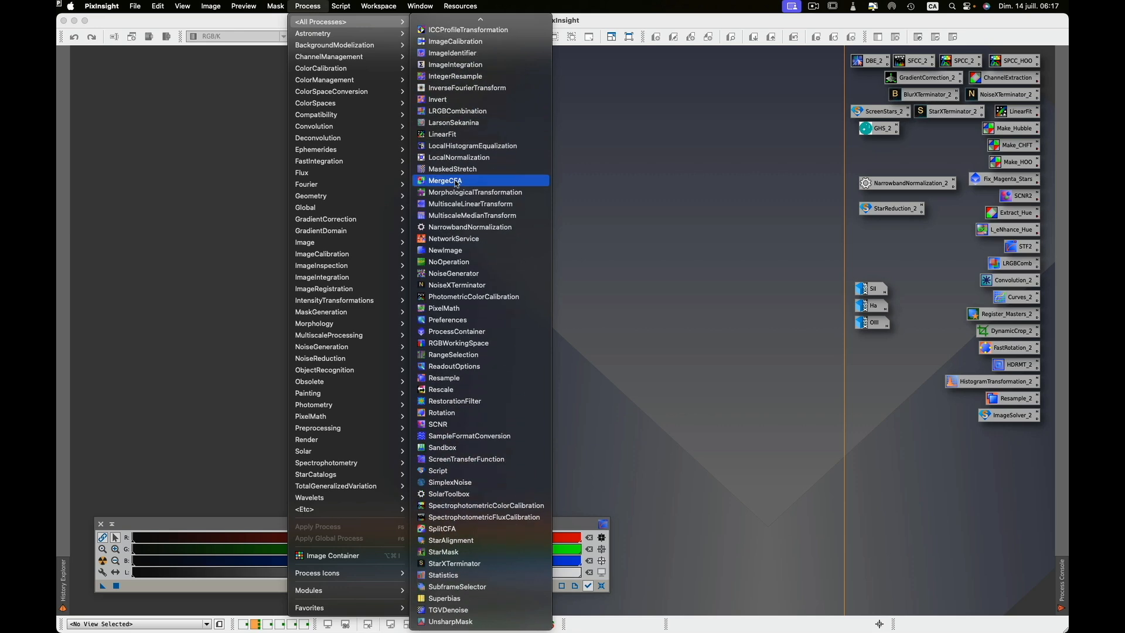
pyautogui.click(462, 575)
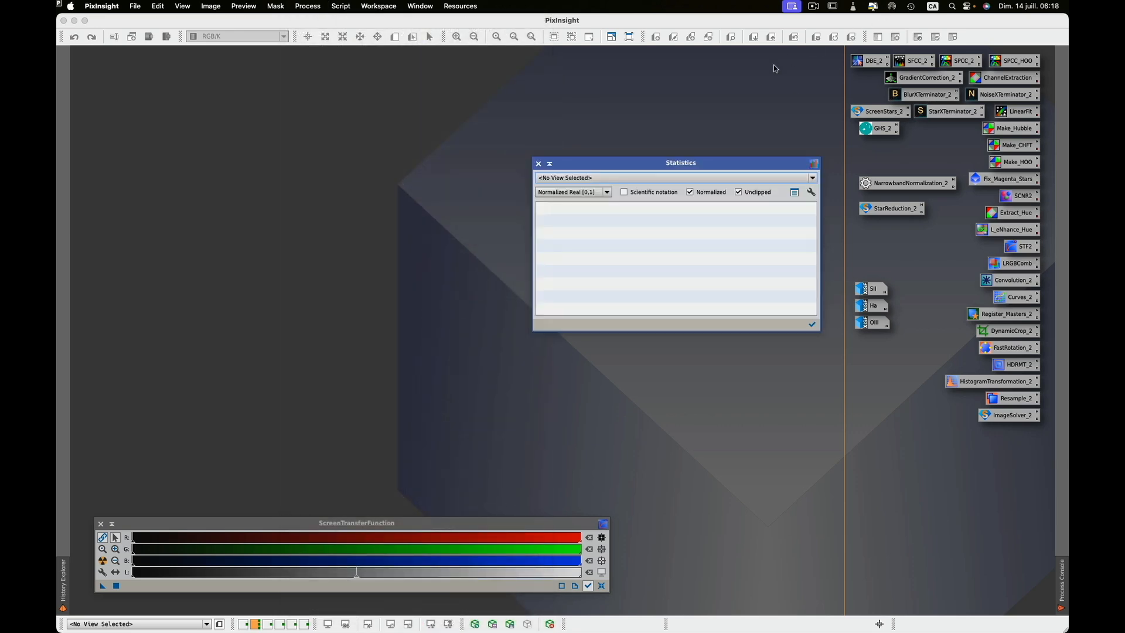
pyautogui.click(695, 176)
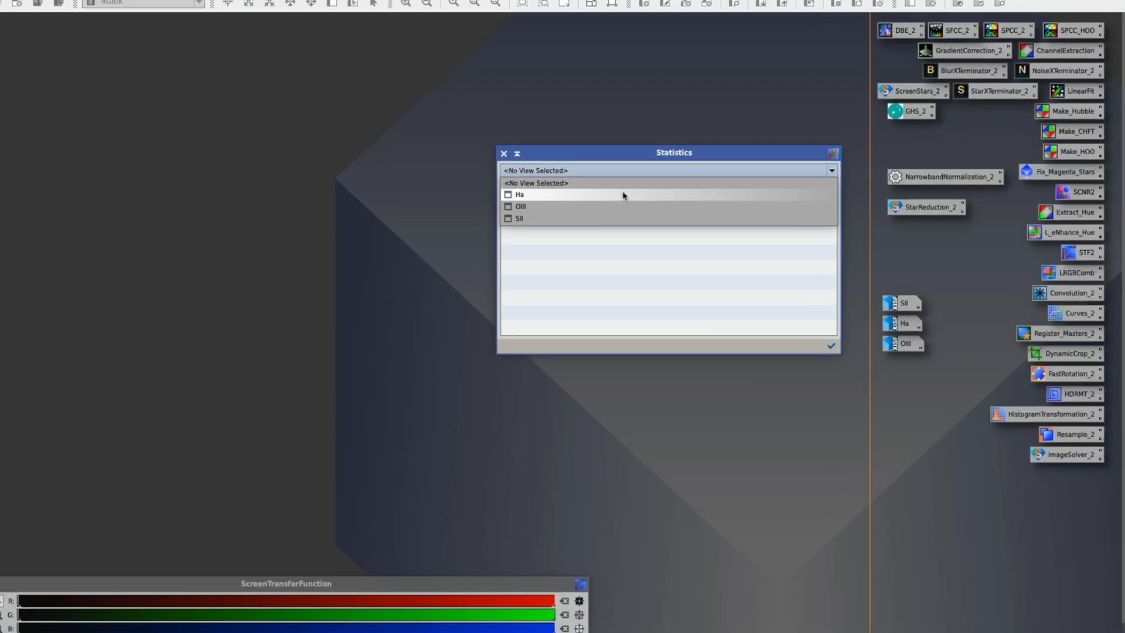
pyautogui.click(639, 197)
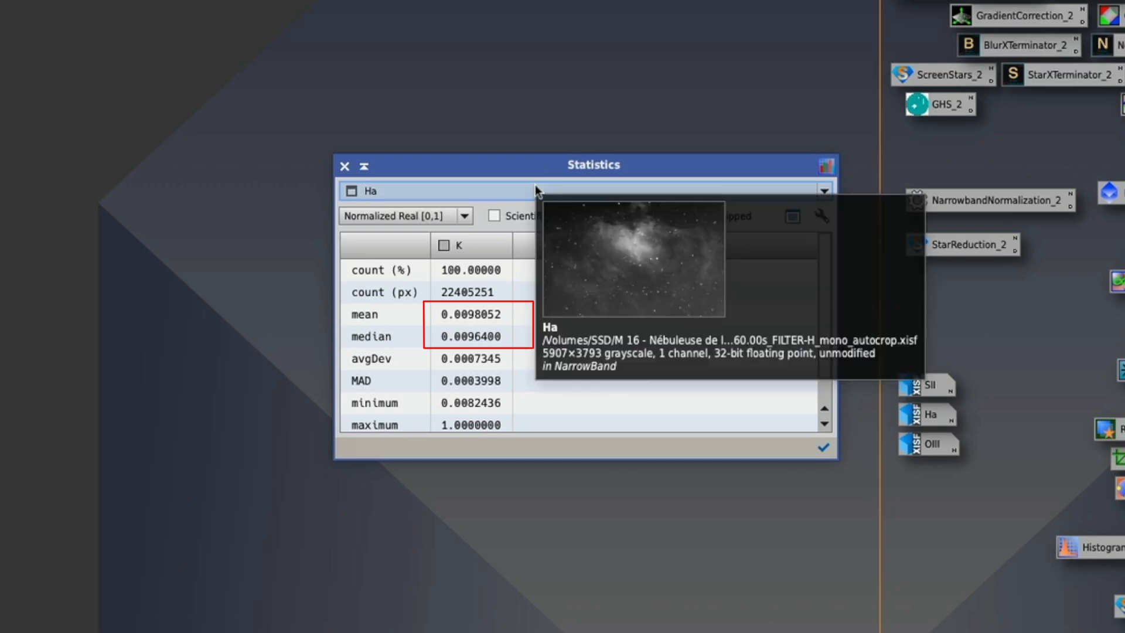
# Compare the mean and median statistics of the OIII and SII images, then close Statistics.
pyautogui.click(528, 189)
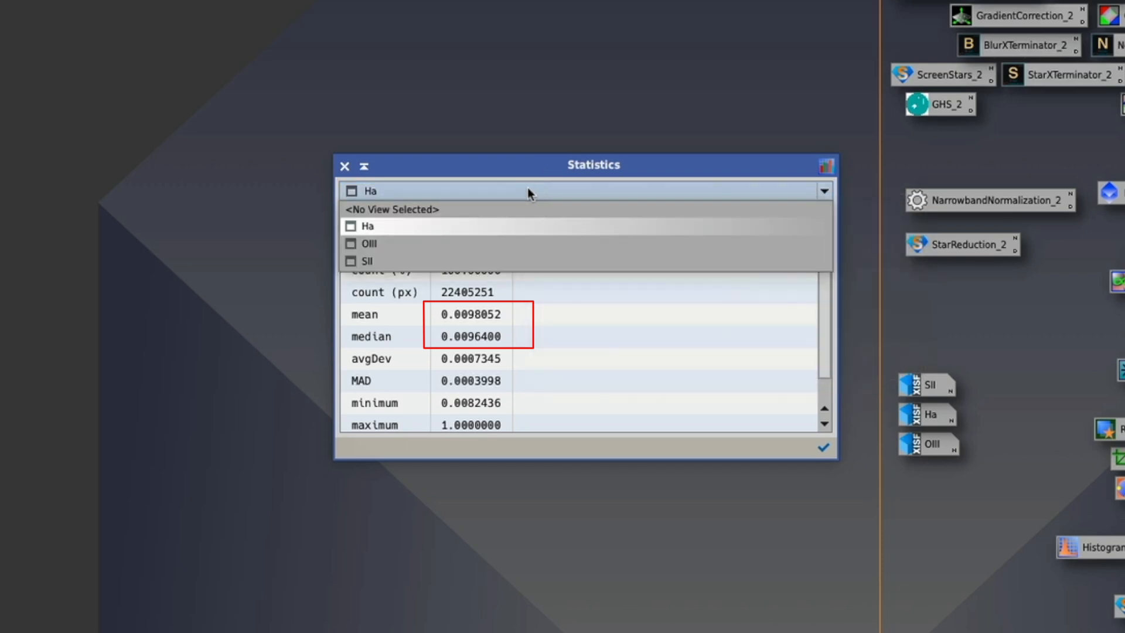
pyautogui.click(402, 243)
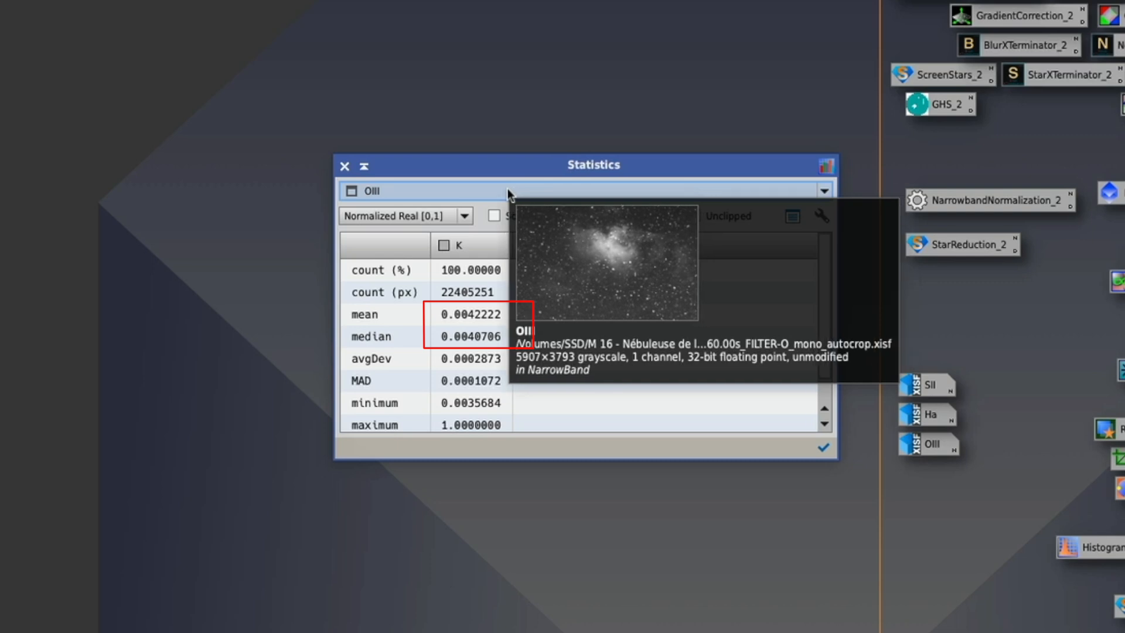
pyautogui.click(507, 192)
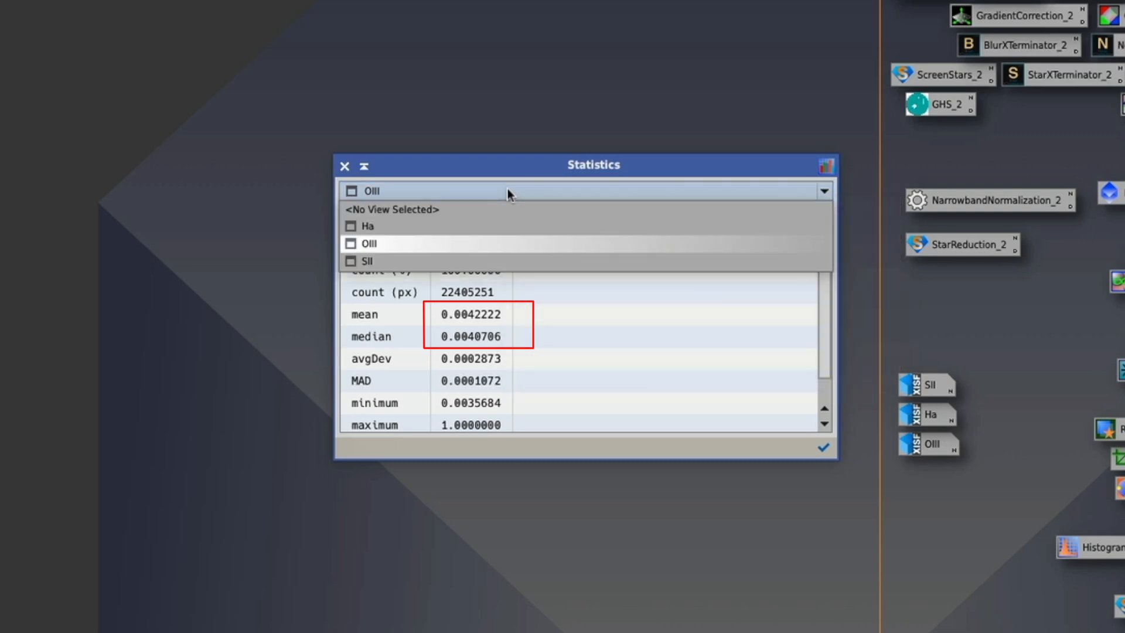
pyautogui.click(434, 258)
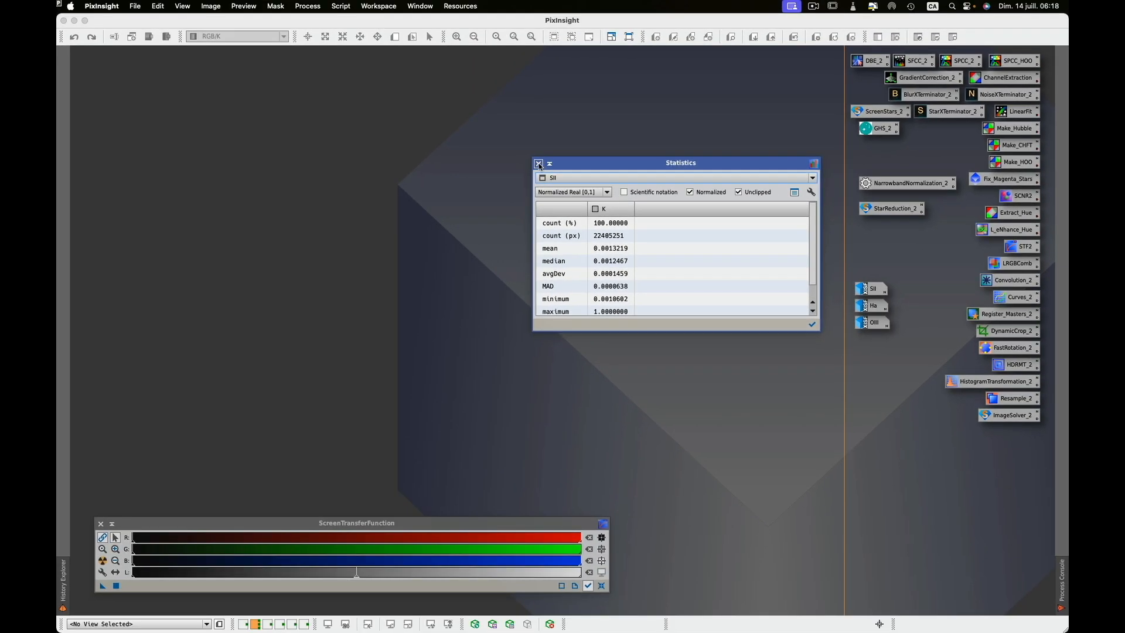
pyautogui.click(456, 163)
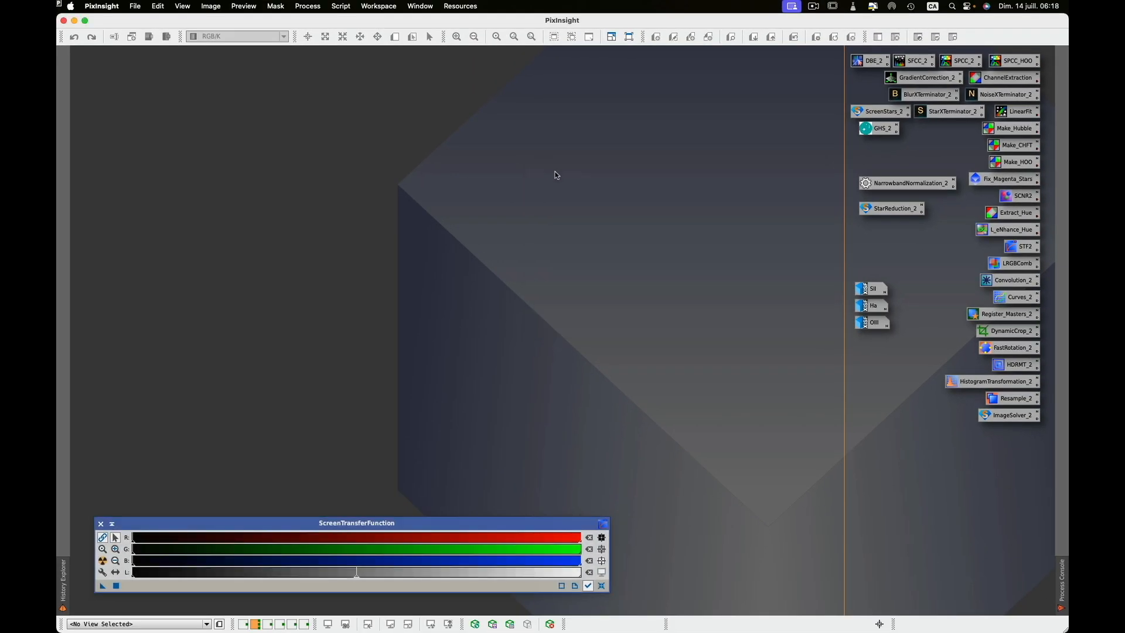
# Duplicate the Ha image as Ha_clone, minimize both images and place the clone's icon above the SII icon.
pyautogui.doubleClick(876, 311)
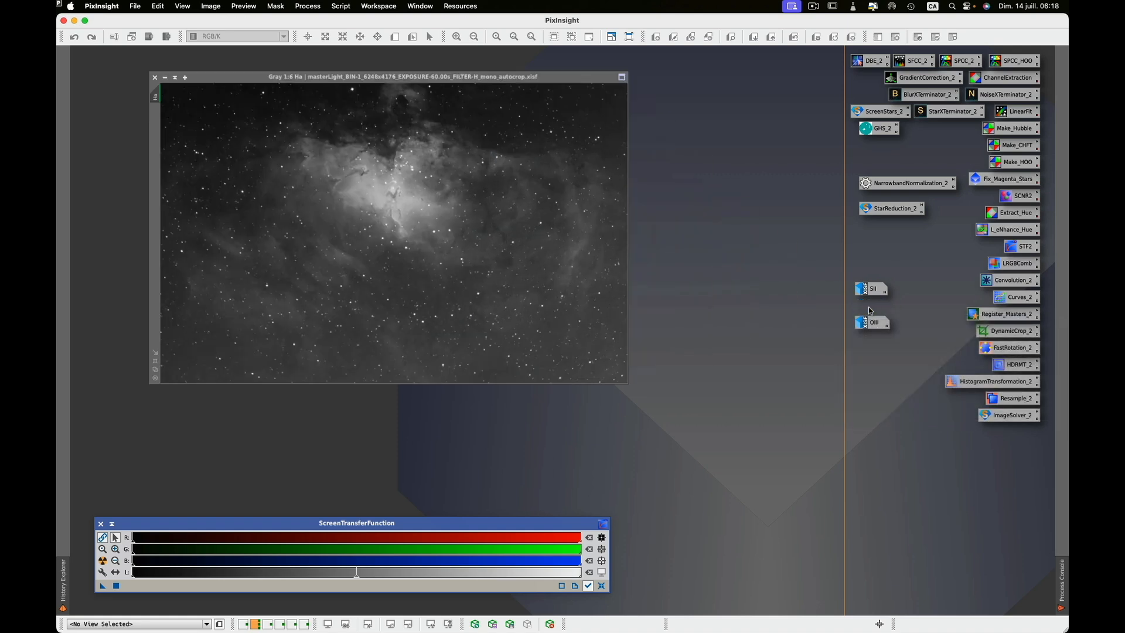
pyautogui.moveTo(78, 74); pyautogui.dragTo(94, 104)
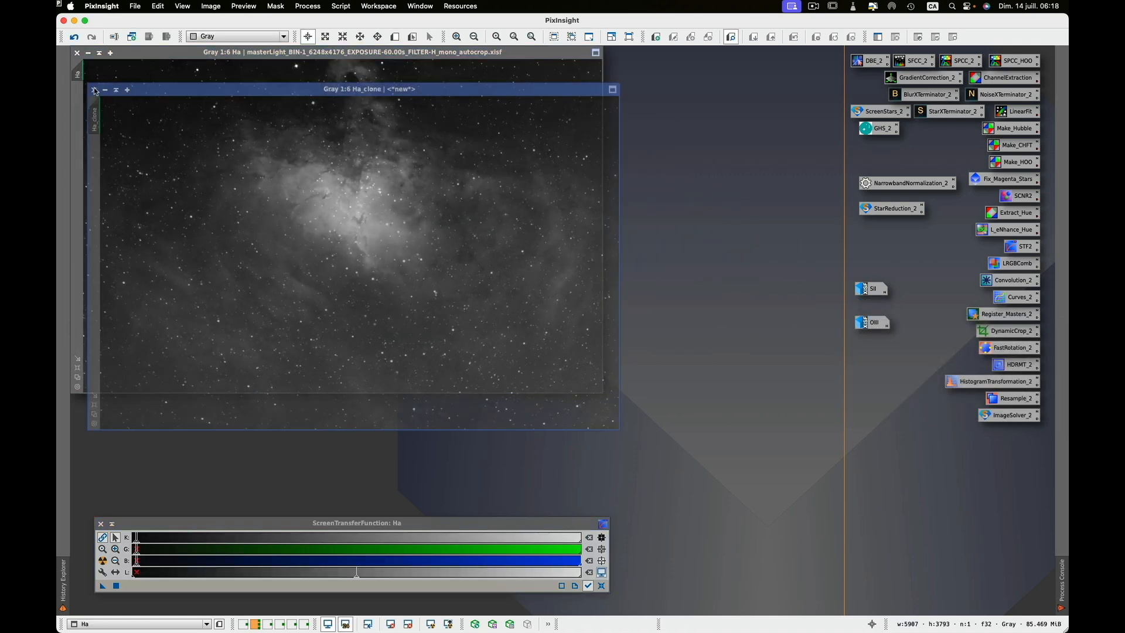
pyautogui.click(88, 53)
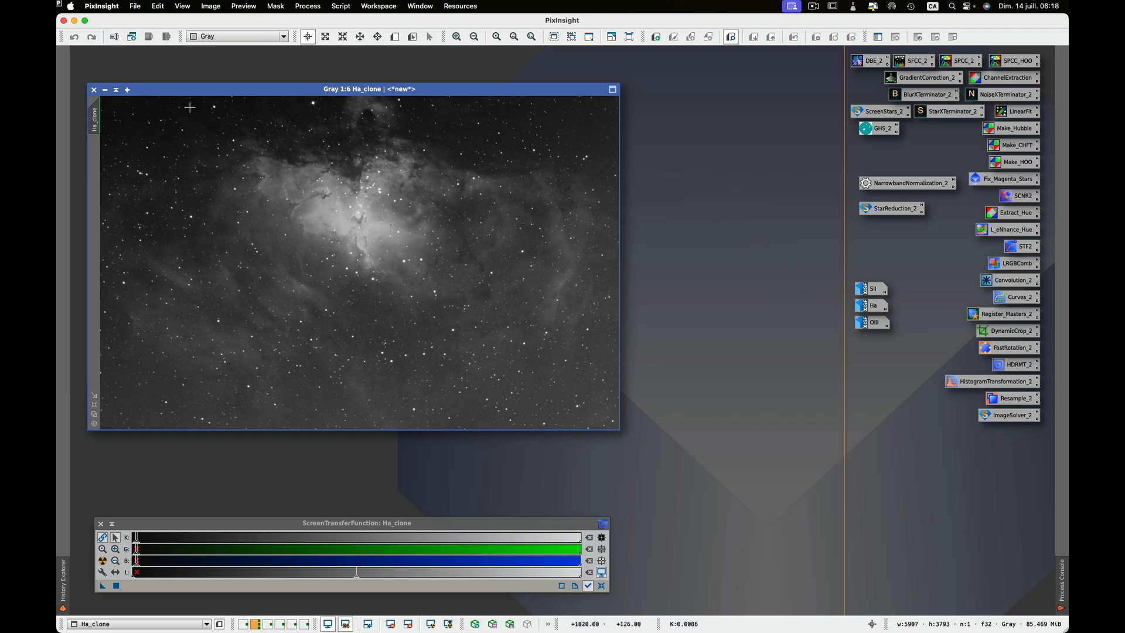
pyautogui.moveTo(171, 93); pyautogui.dragTo(246, 105)
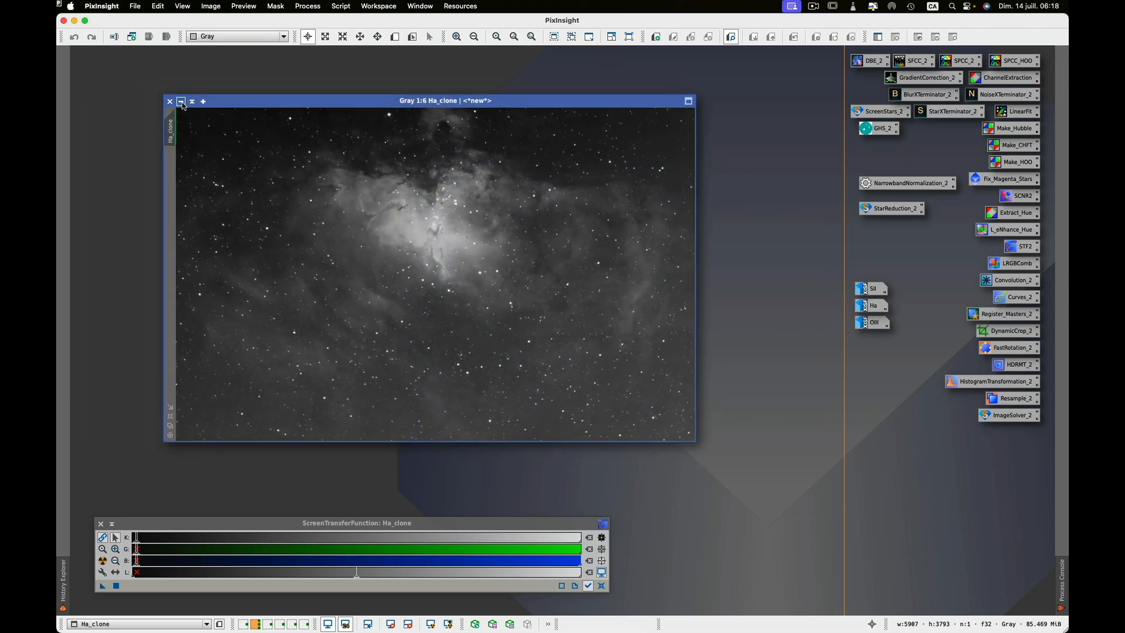
pyautogui.click(182, 106)
pyautogui.moveTo(448, 275); pyautogui.dragTo(887, 253)
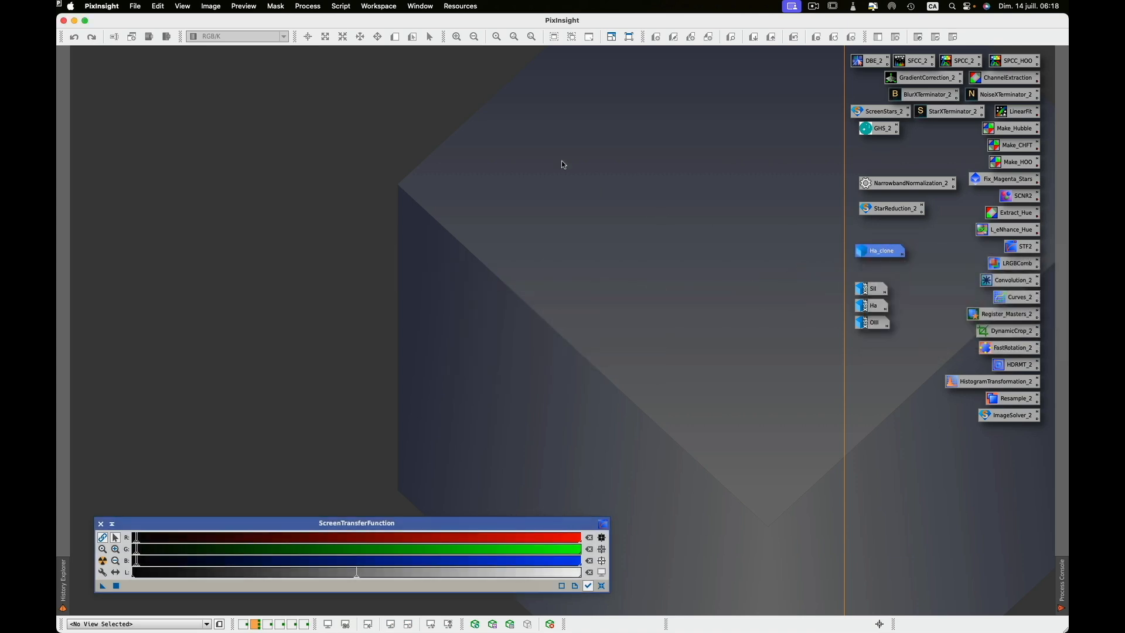
# Open an empty ProcessContainer.
pyautogui.rightClick(400, 93)
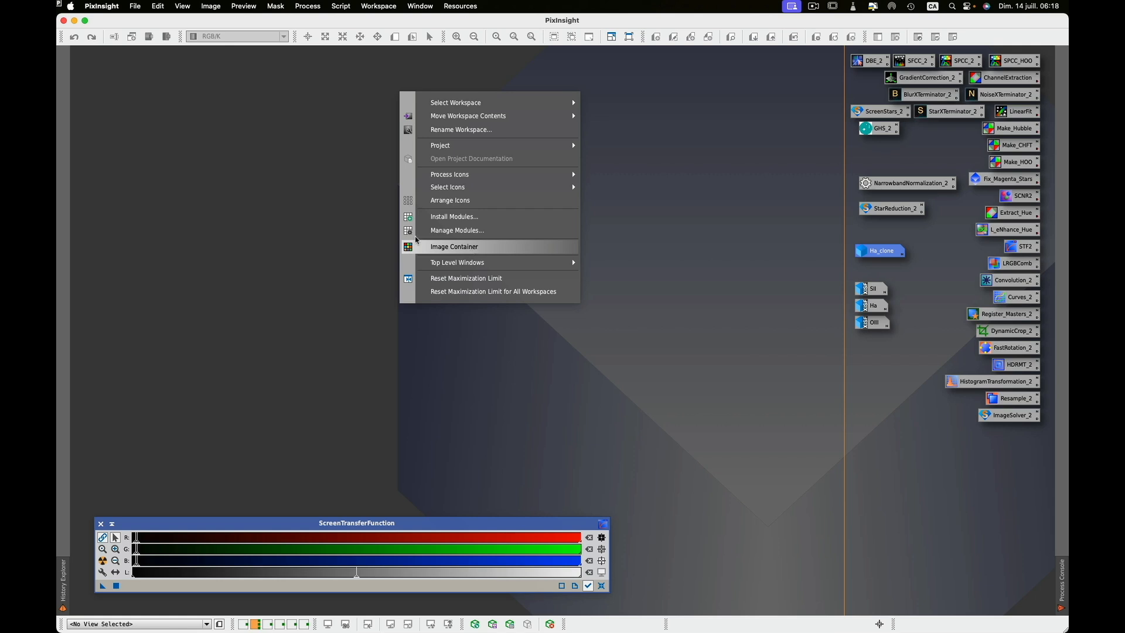
pyautogui.click(316, 218)
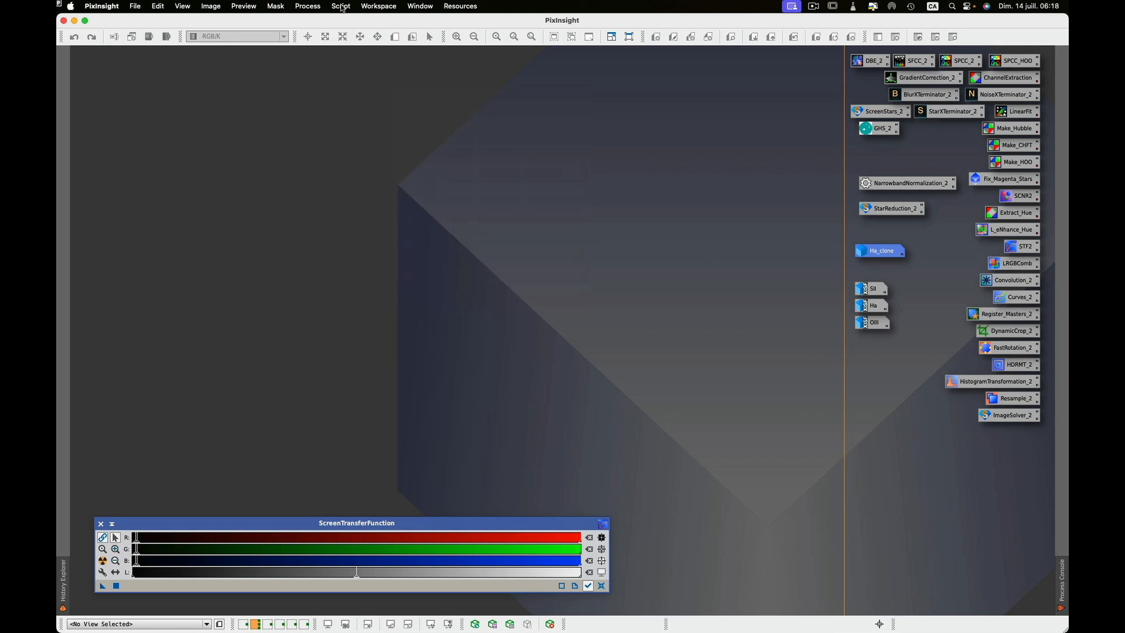
pyautogui.click(308, 6)
pyautogui.moveTo(352, 22)
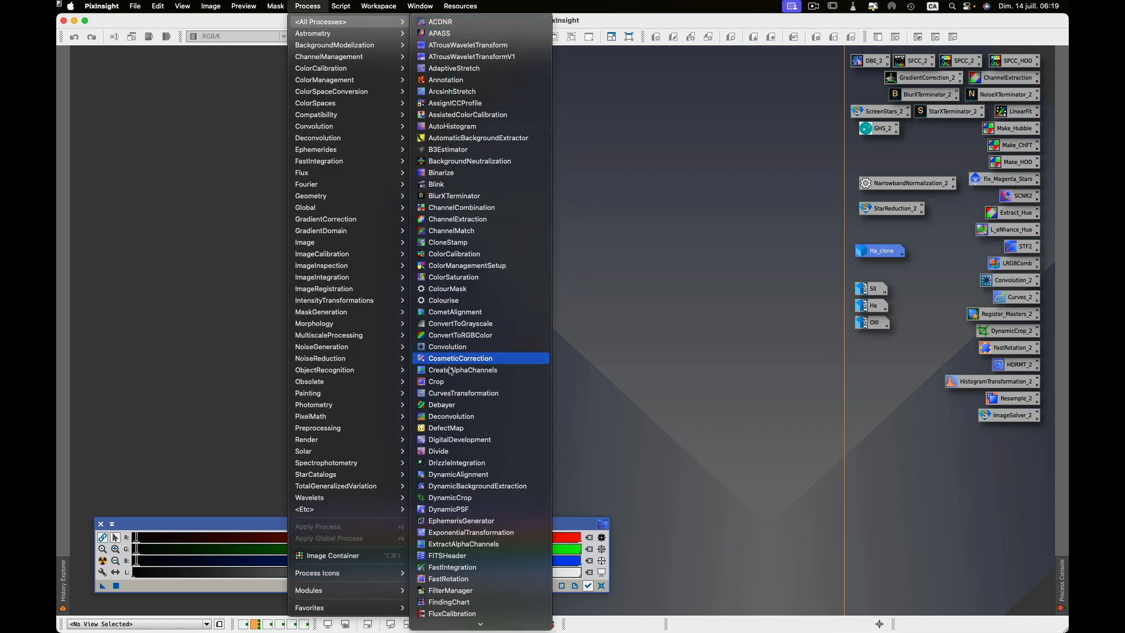
pyautogui.scroll(-10, 449, 380)
pyautogui.scroll(-5, 449, 380)
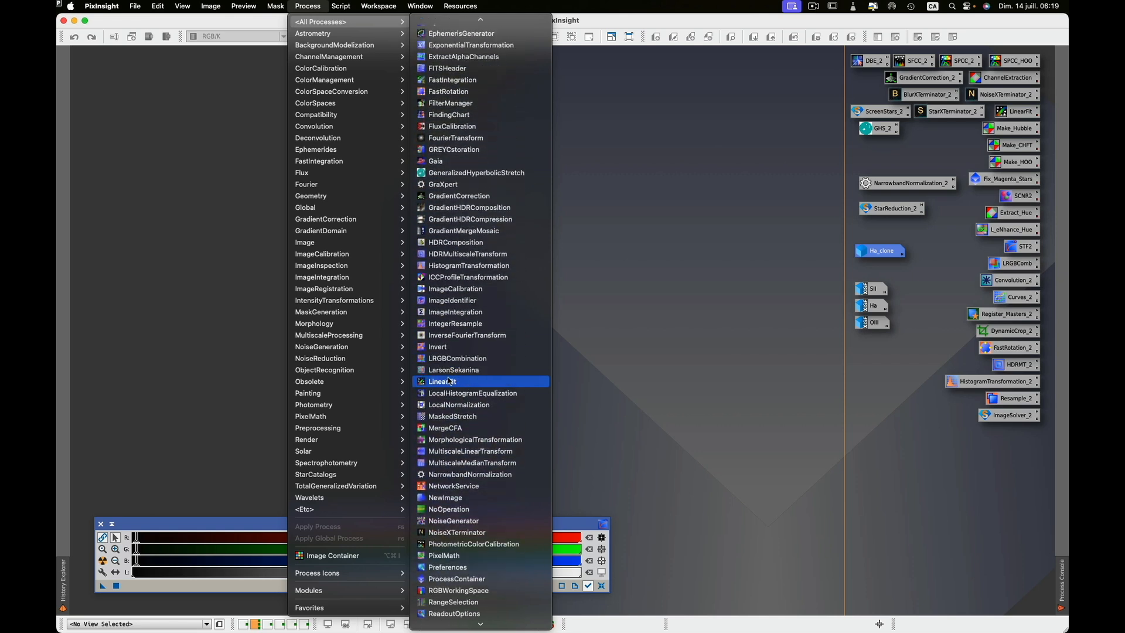
pyautogui.click(458, 578)
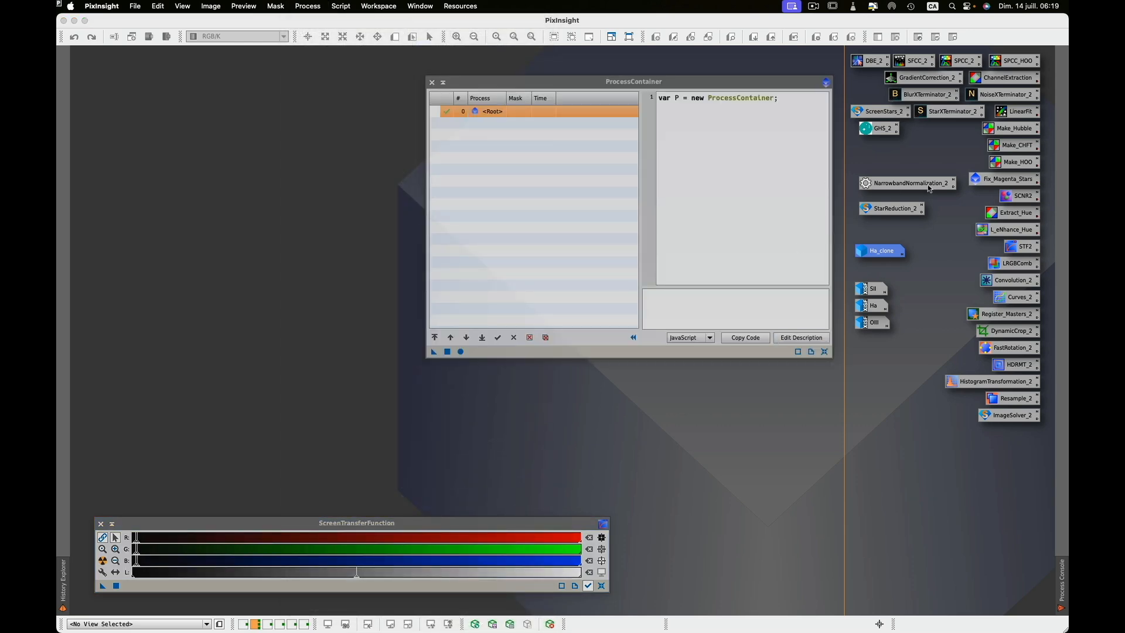
# Open the saved LinearFit process and set its reference image to Ha_clone.
pyautogui.click(1014, 115)
pyautogui.doubleClick(1014, 114)
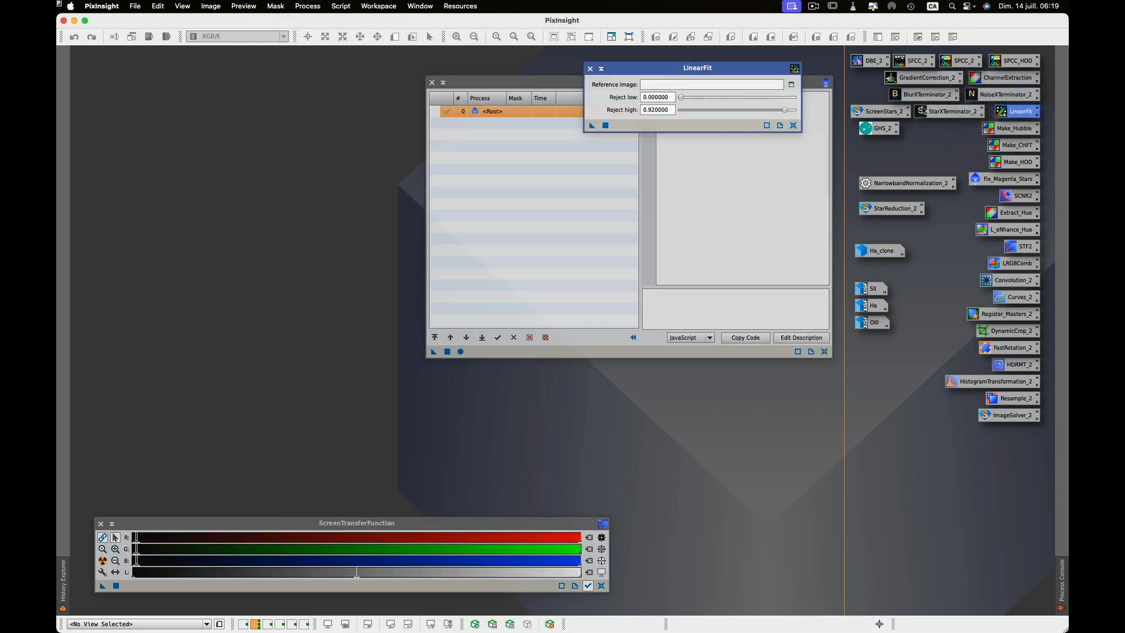
pyautogui.click(790, 85)
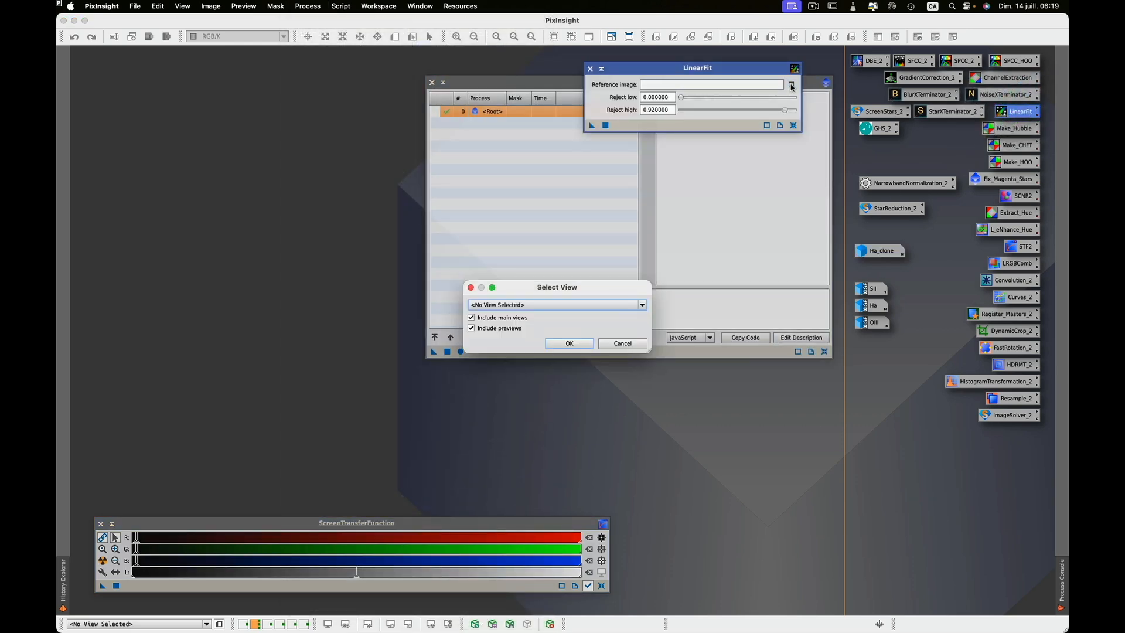
pyautogui.click(555, 305)
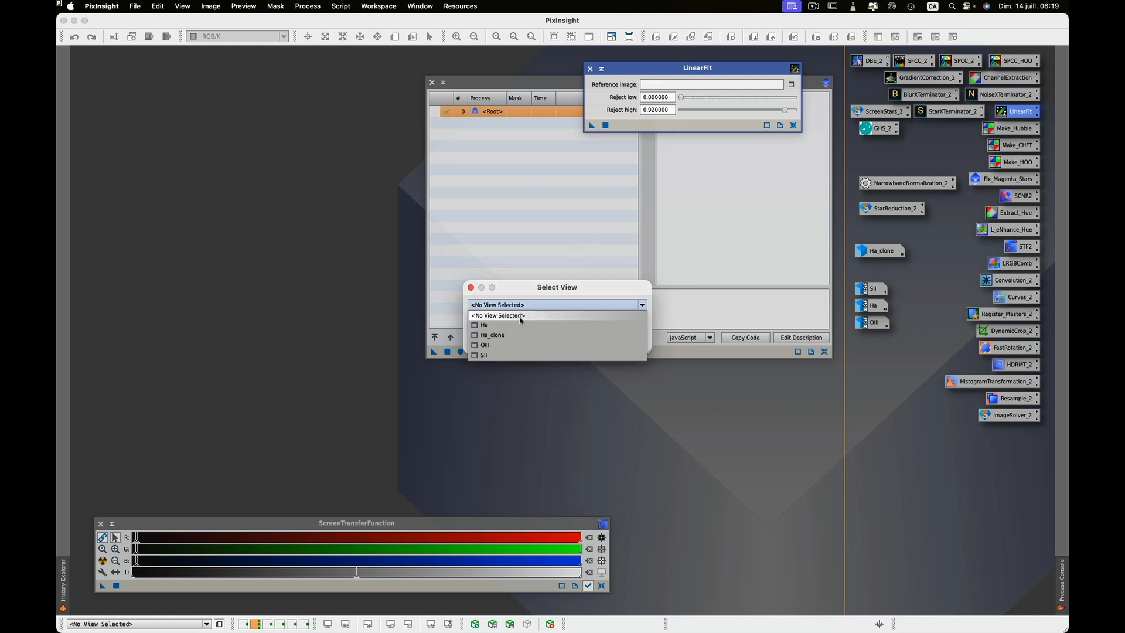
pyautogui.click(499, 337)
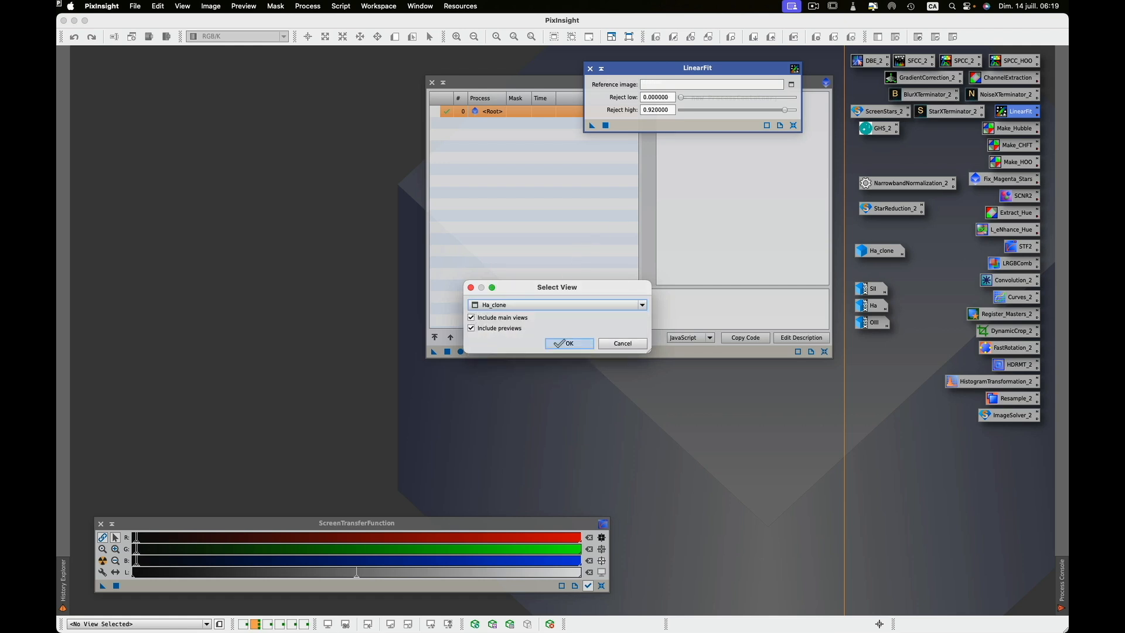
pyautogui.click(564, 342)
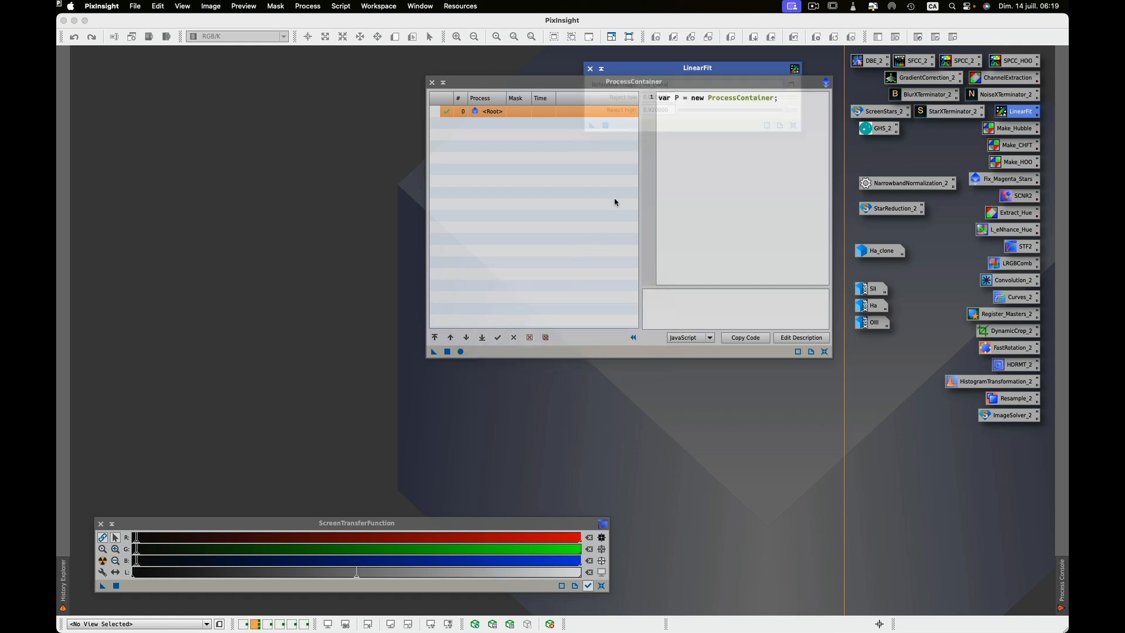
# Add the LinearFit instance under the container's root and close the LinearFit window.
pyautogui.click(710, 69)
pyautogui.moveTo(591, 126); pyautogui.dragTo(501, 122)
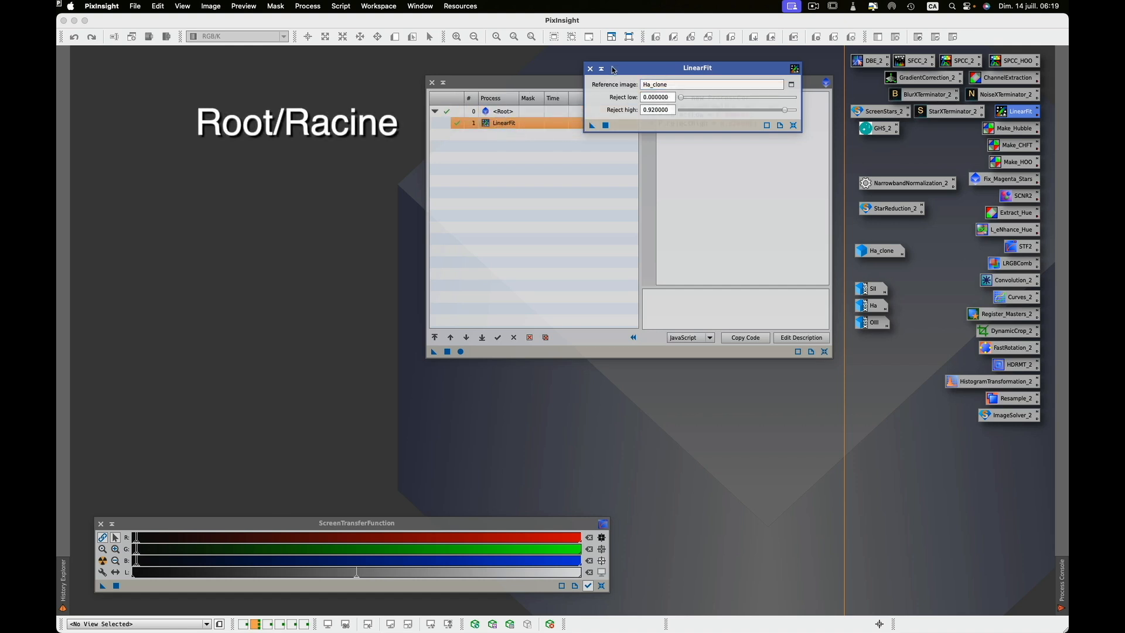
pyautogui.click(591, 69)
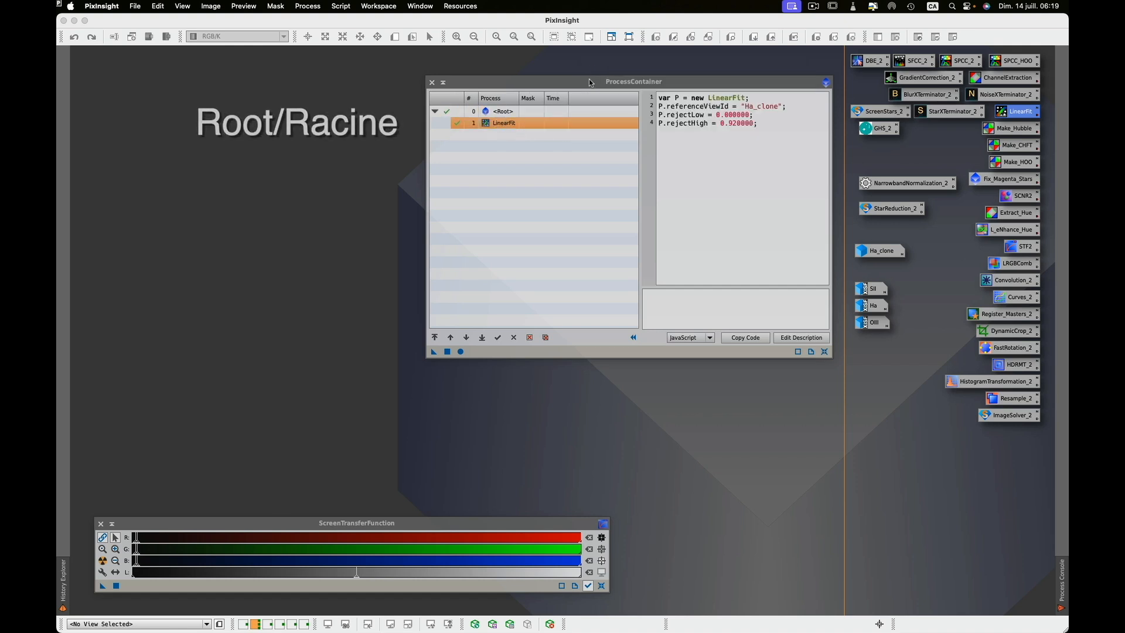
# Open the saved GradientCorrection process, enable its Simplified Model, add the instance to the ProcessContainer after LinearFit and close its window.
pyautogui.doubleClick(933, 82)
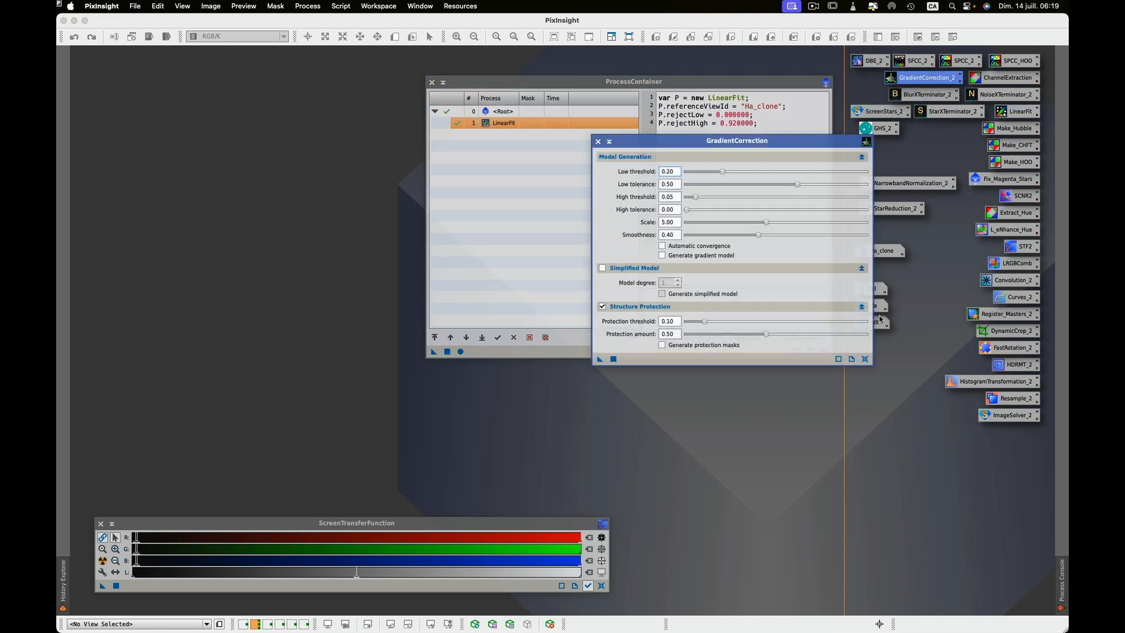
pyautogui.click(602, 269)
pyautogui.moveTo(599, 359); pyautogui.dragTo(509, 139)
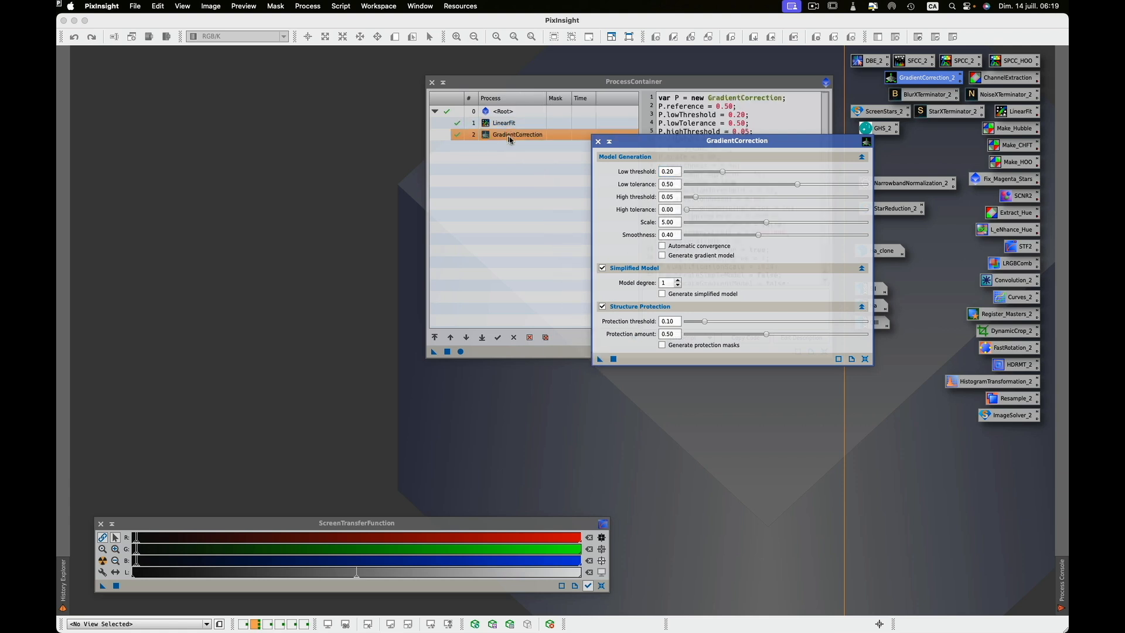
pyautogui.click(598, 141)
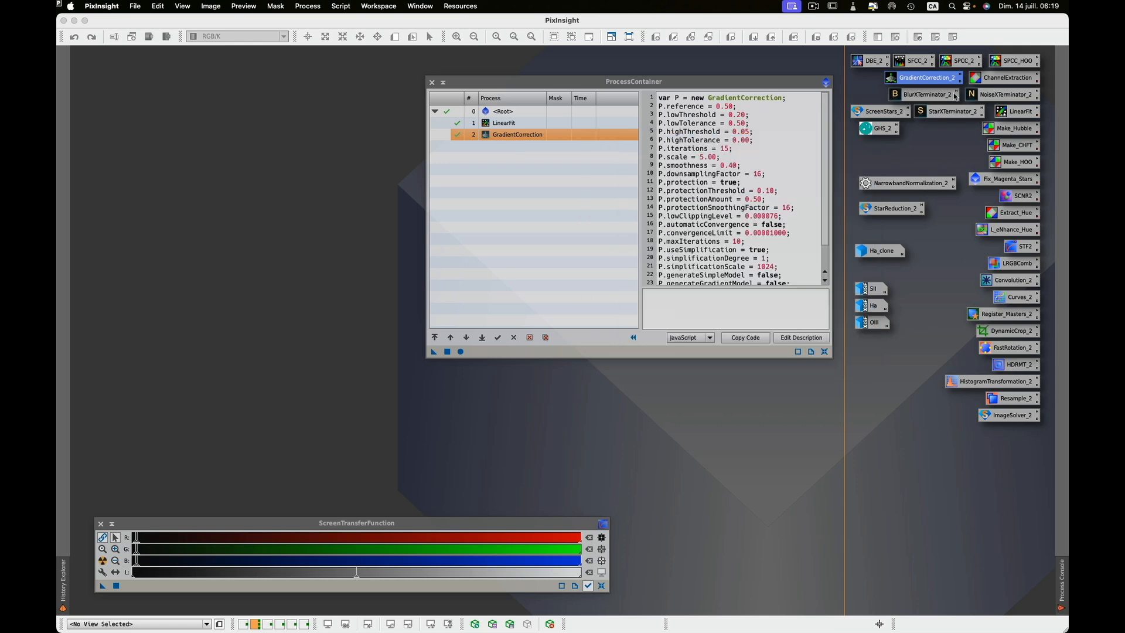
# Add the saved BlurXTerminator process to the ProcessContainer after GradientCorrection and close its window.
pyautogui.doubleClick(923, 97)
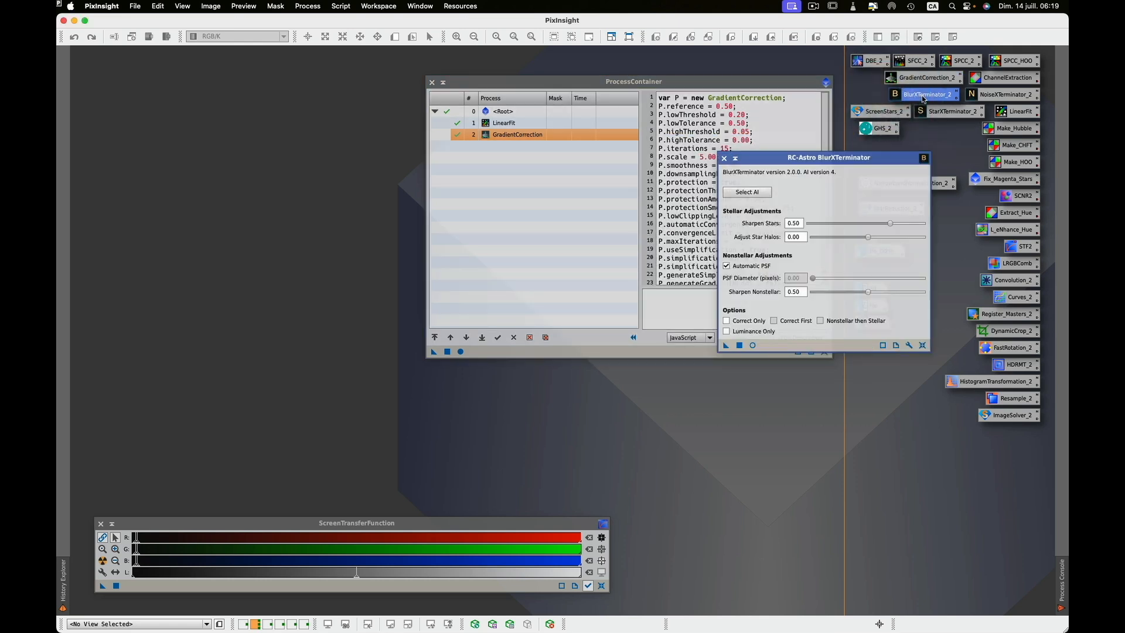
pyautogui.click(922, 345)
pyautogui.moveTo(725, 347); pyautogui.dragTo(516, 146)
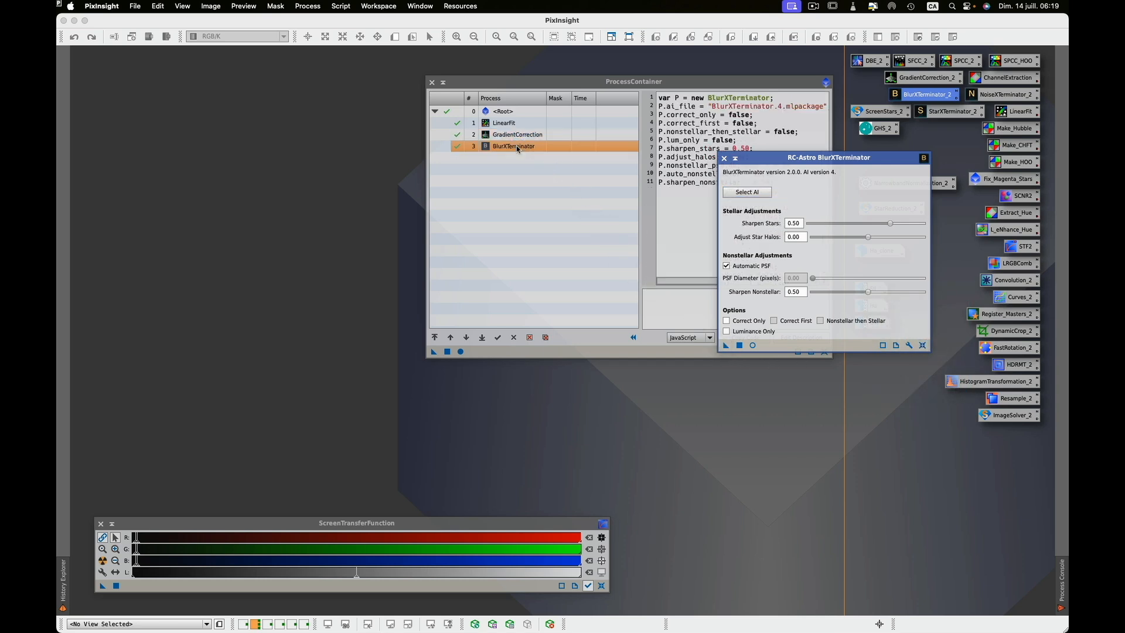
pyautogui.click(725, 160)
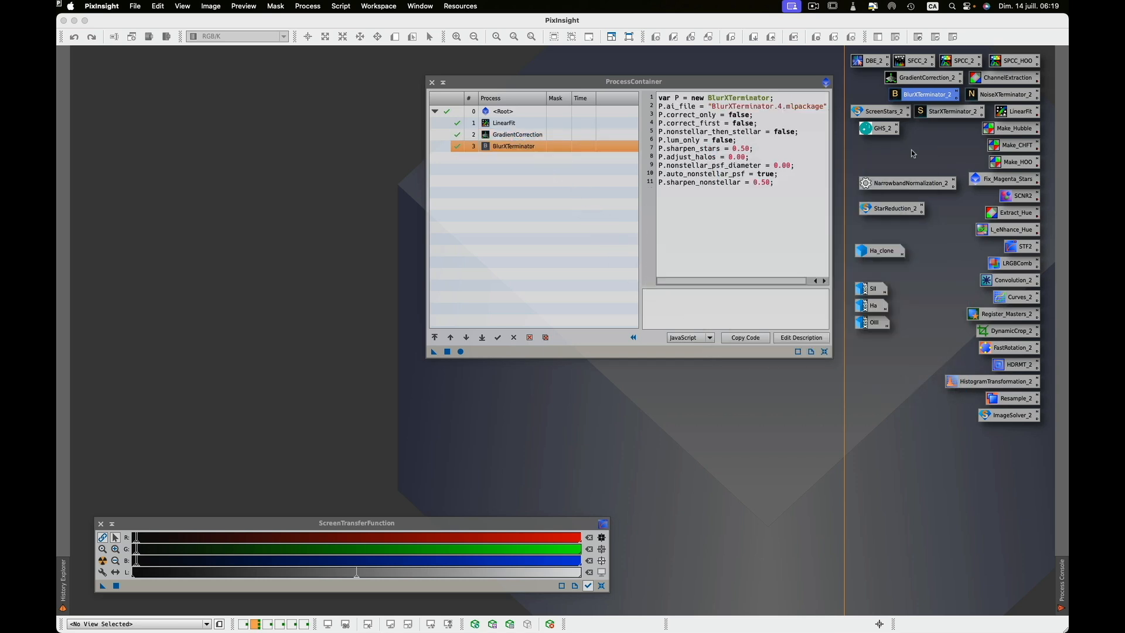
# Add the saved NoiseXTerminator process to the ProcessContainer after BlurXTerminator and close its window.
pyautogui.doubleClick(1002, 97)
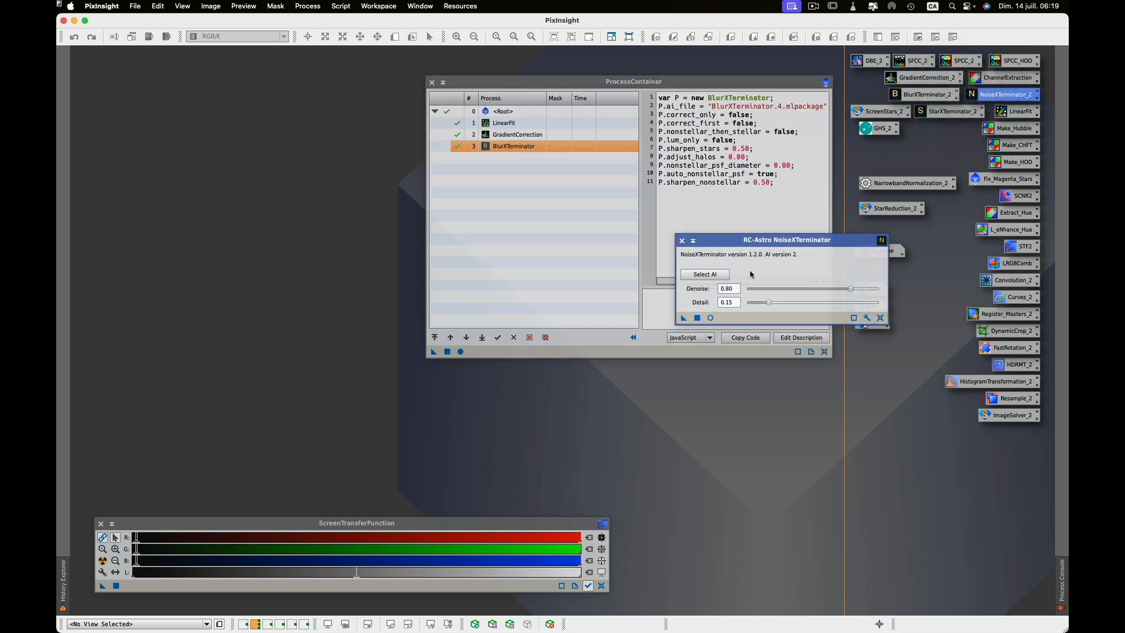
pyautogui.moveTo(682, 321); pyautogui.dragTo(516, 161)
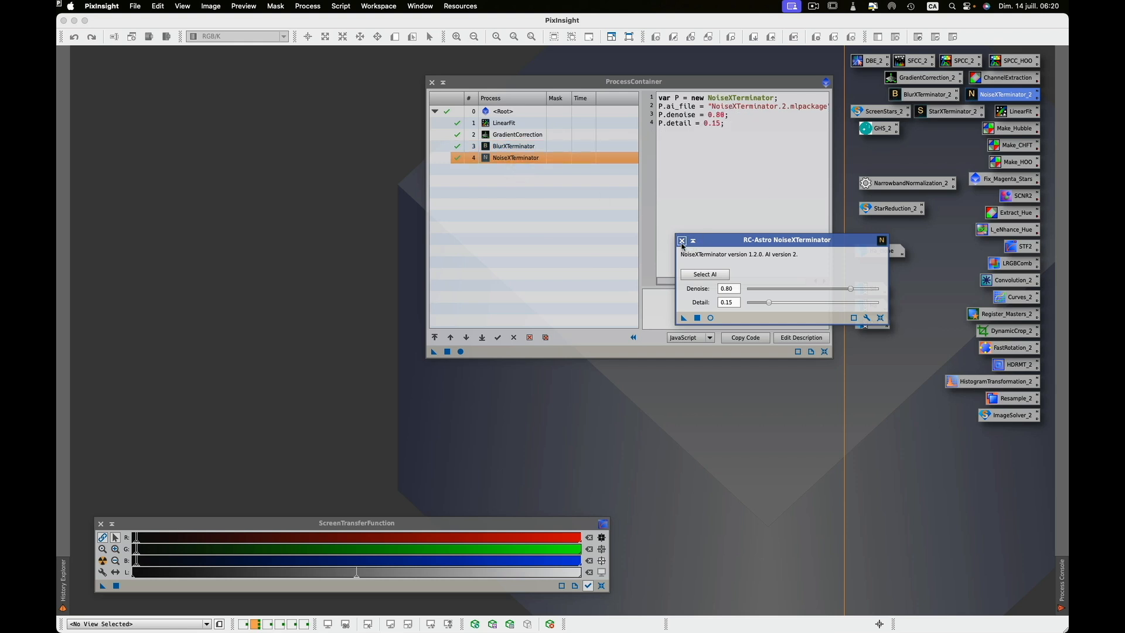
pyautogui.click(682, 240)
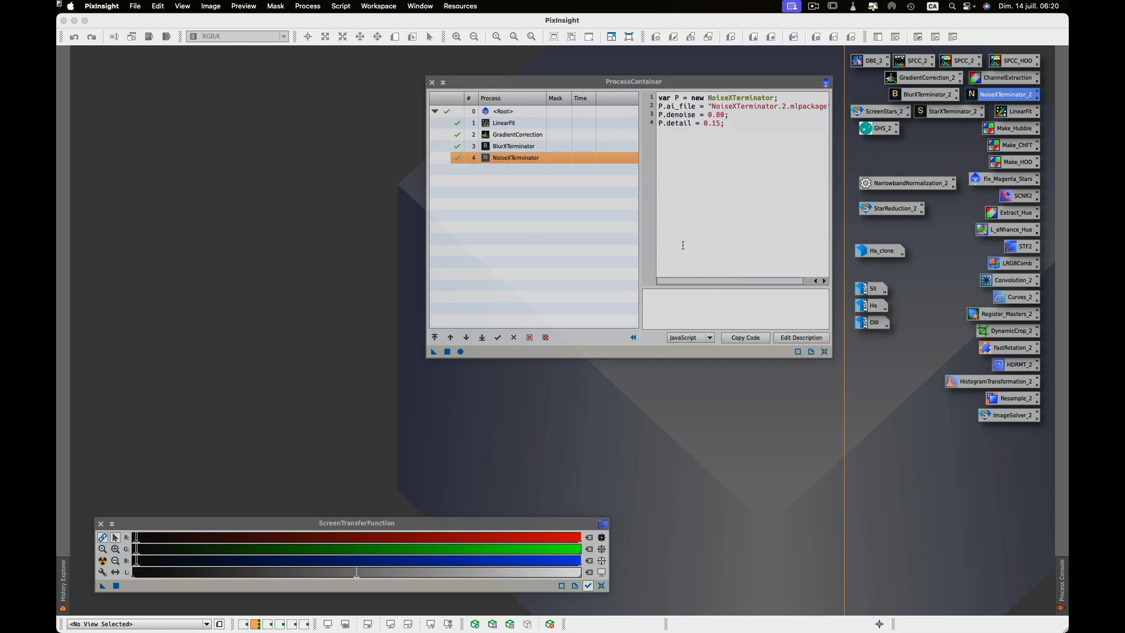
# Add the saved StarXTerminator process, with star image generation enabled, as the last item of the ProcessContainer and close its window.
pyautogui.doubleClick(947, 117)
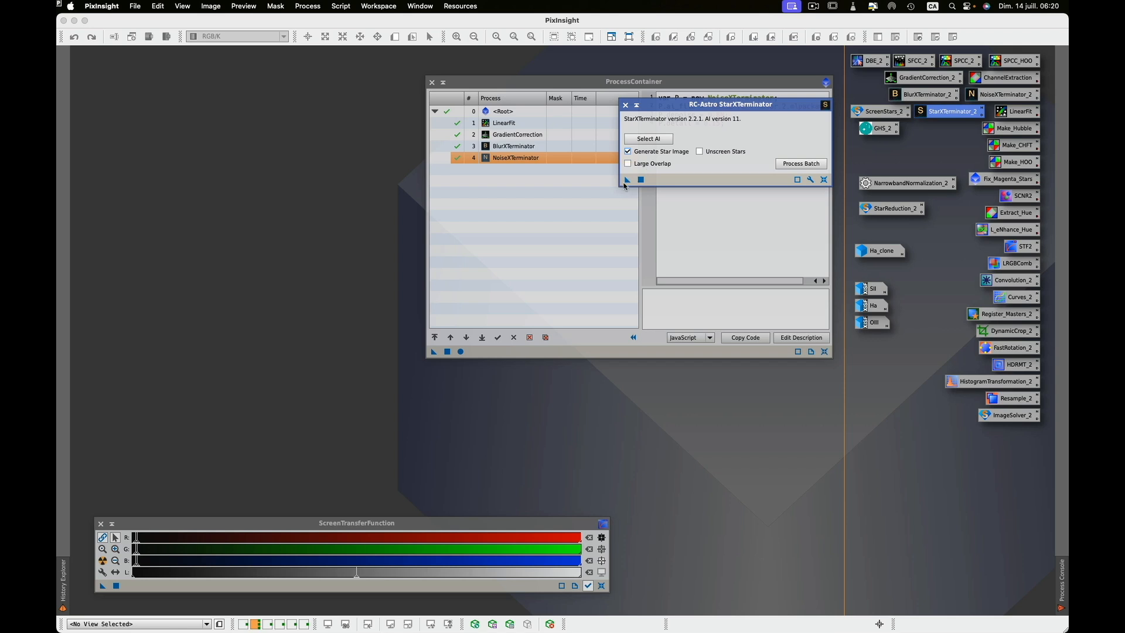
pyautogui.moveTo(626, 180); pyautogui.dragTo(552, 176)
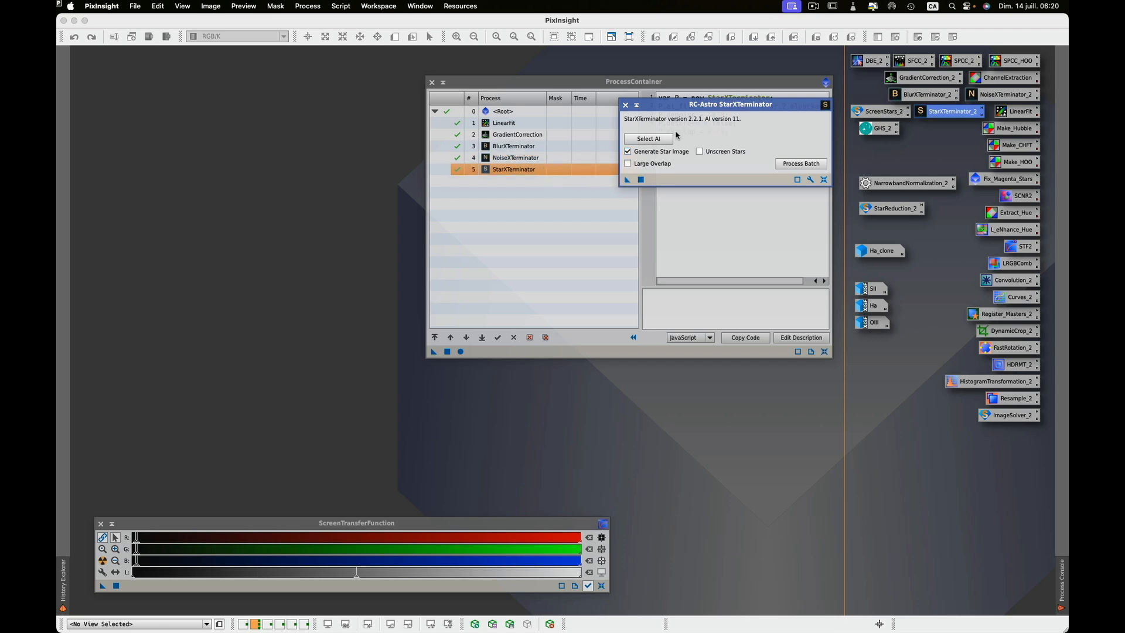
pyautogui.click(626, 105)
pyautogui.click(575, 83)
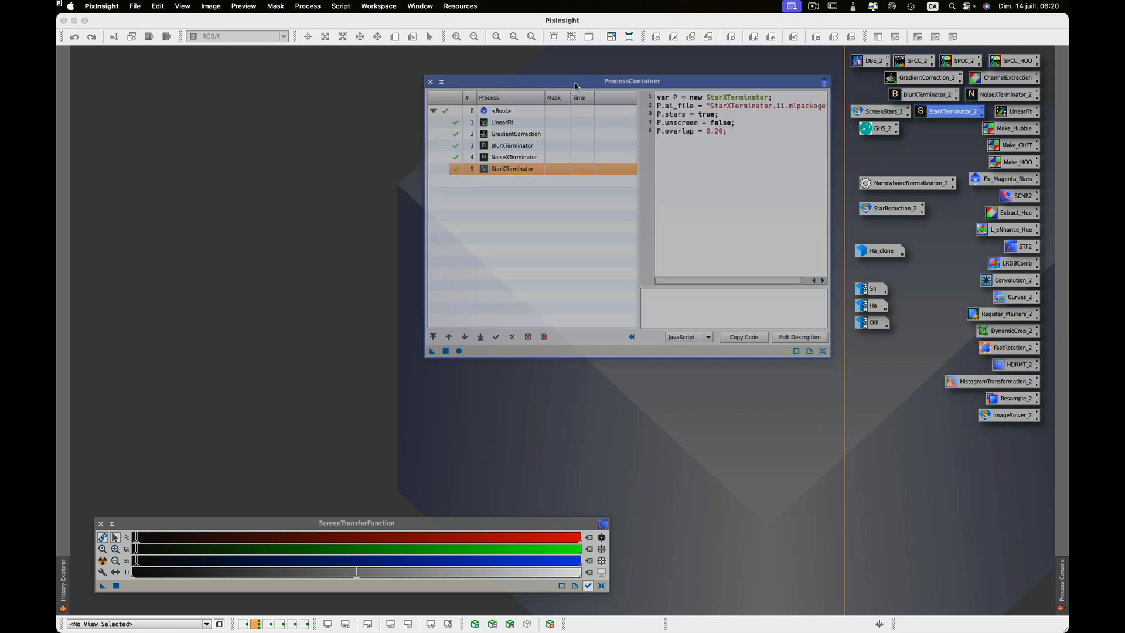
# Open an ImageContainer and add the Ha, OIII and SII views to it, leaving out Ha_clone.
pyautogui.click(256, 135)
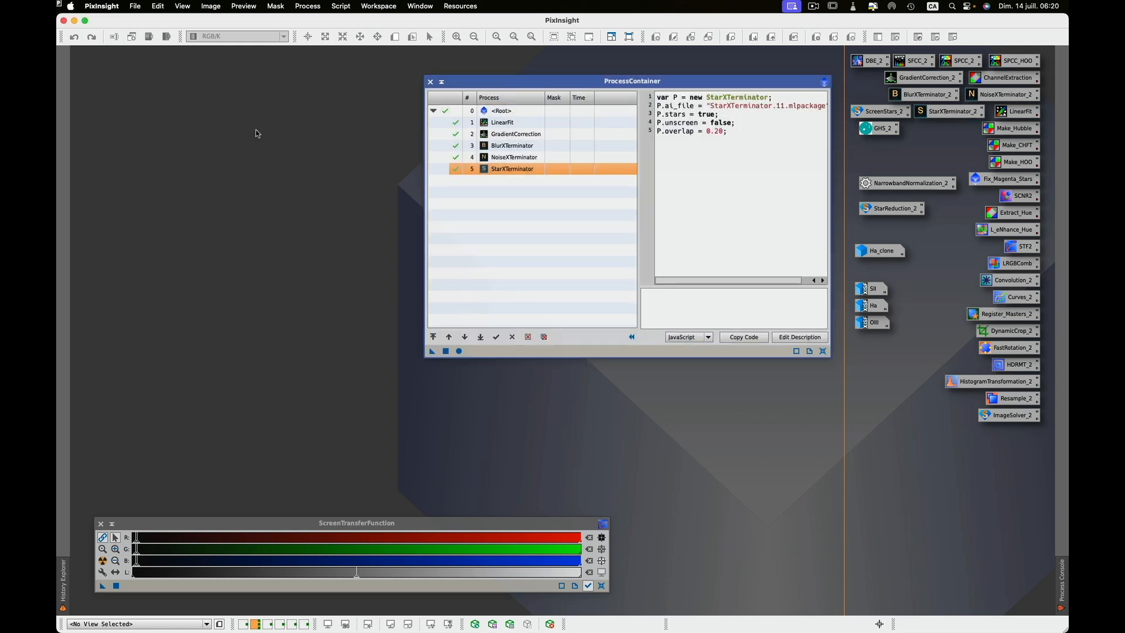
pyautogui.rightClick(170, 153)
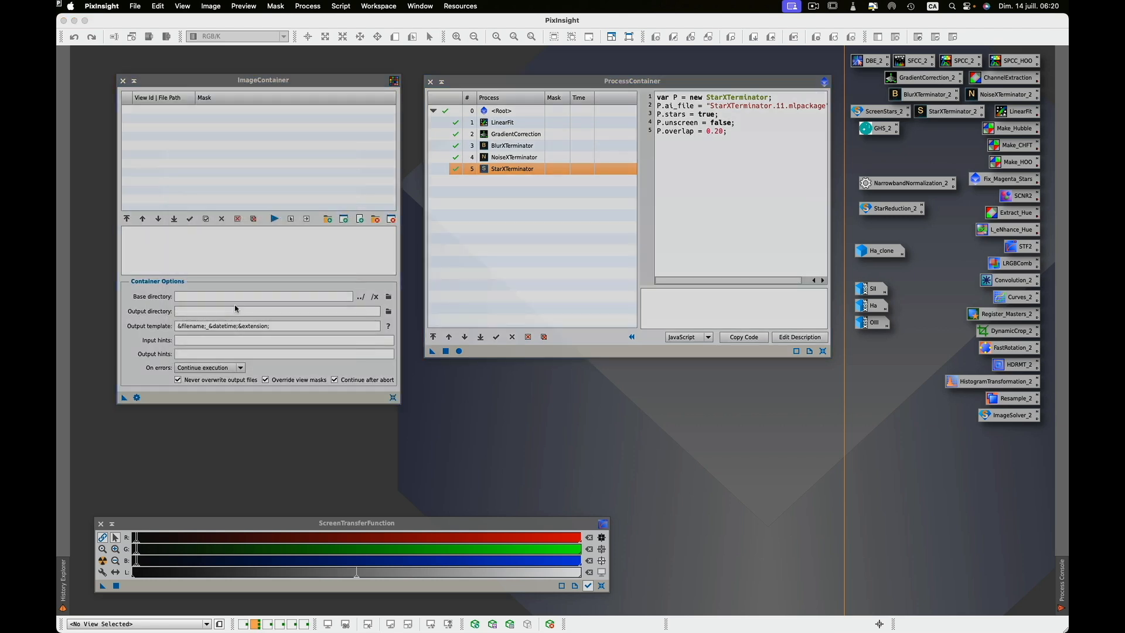
pyautogui.click(344, 220)
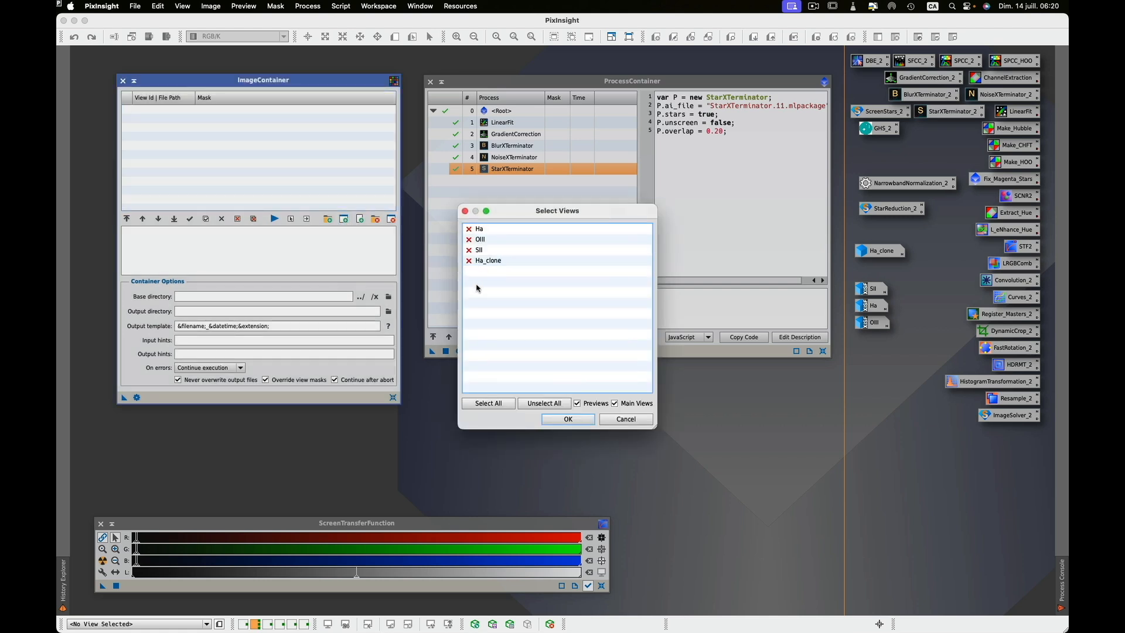
pyautogui.click(474, 249)
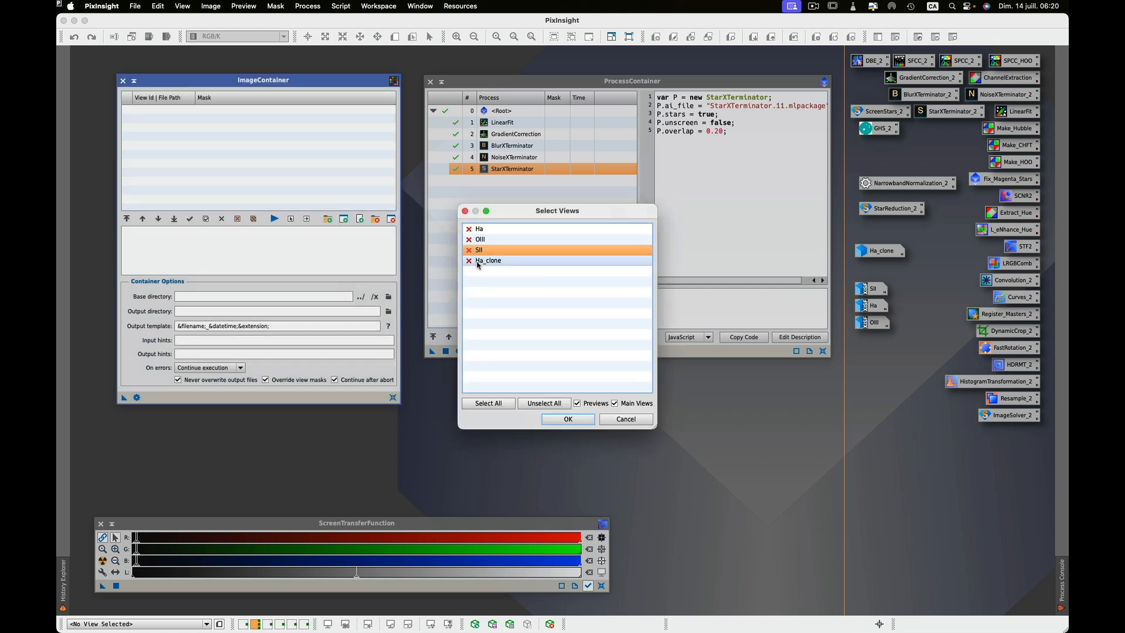
pyautogui.click(478, 403)
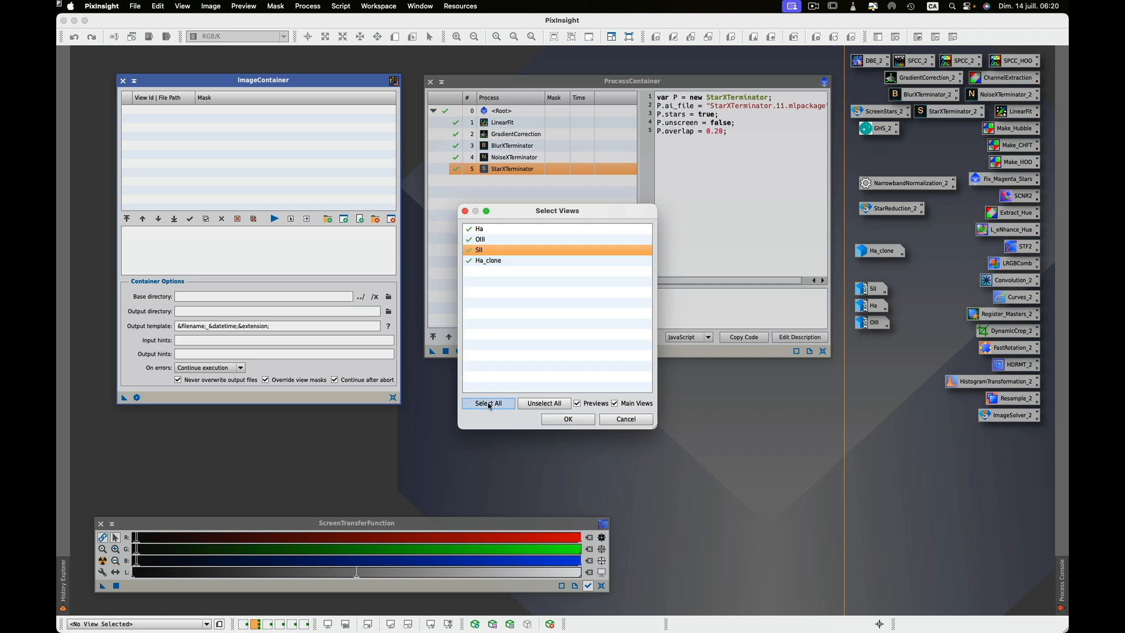
pyautogui.click(471, 262)
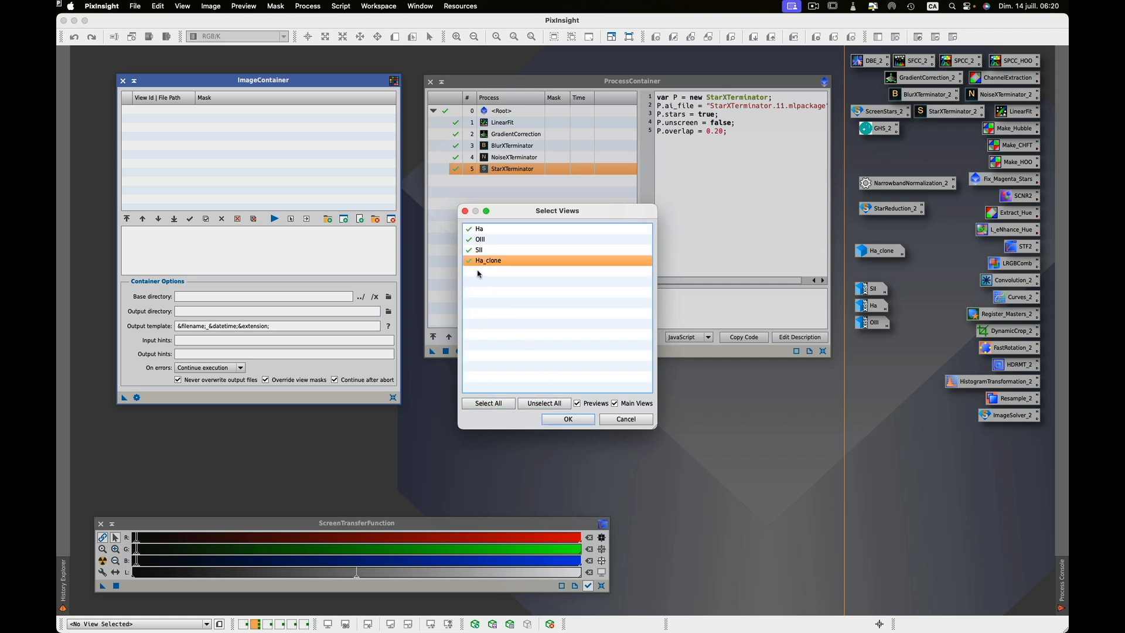
pyautogui.click(568, 418)
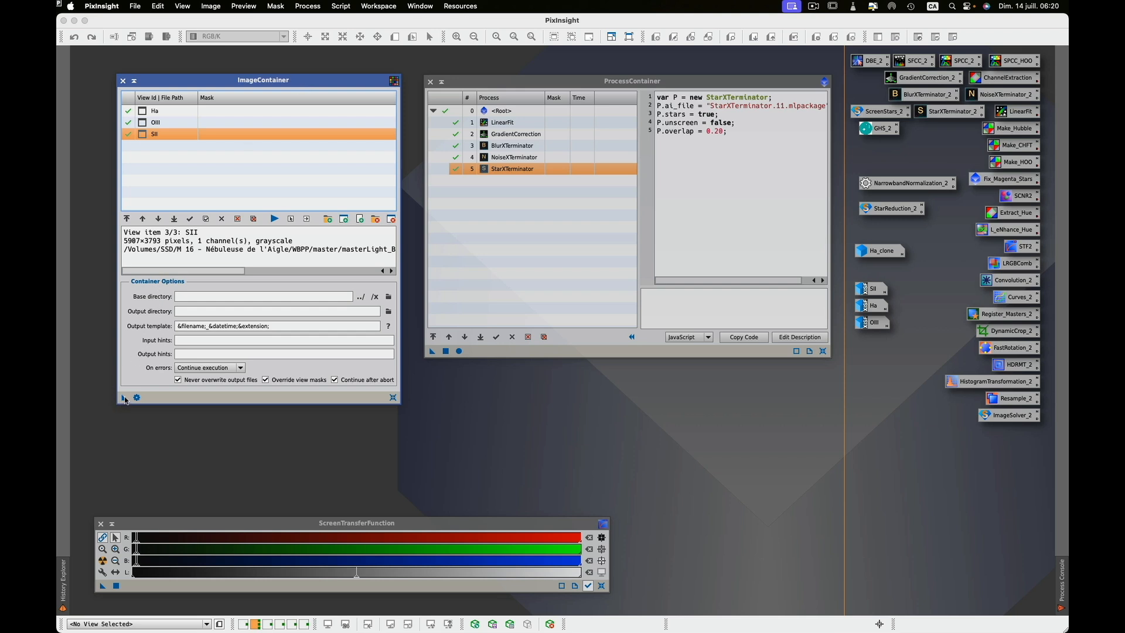
# Run the ProcessContainer on the images in the ImageContainer and close the ImageContainer.
pyautogui.moveTo(124, 400); pyautogui.dragTo(494, 352)
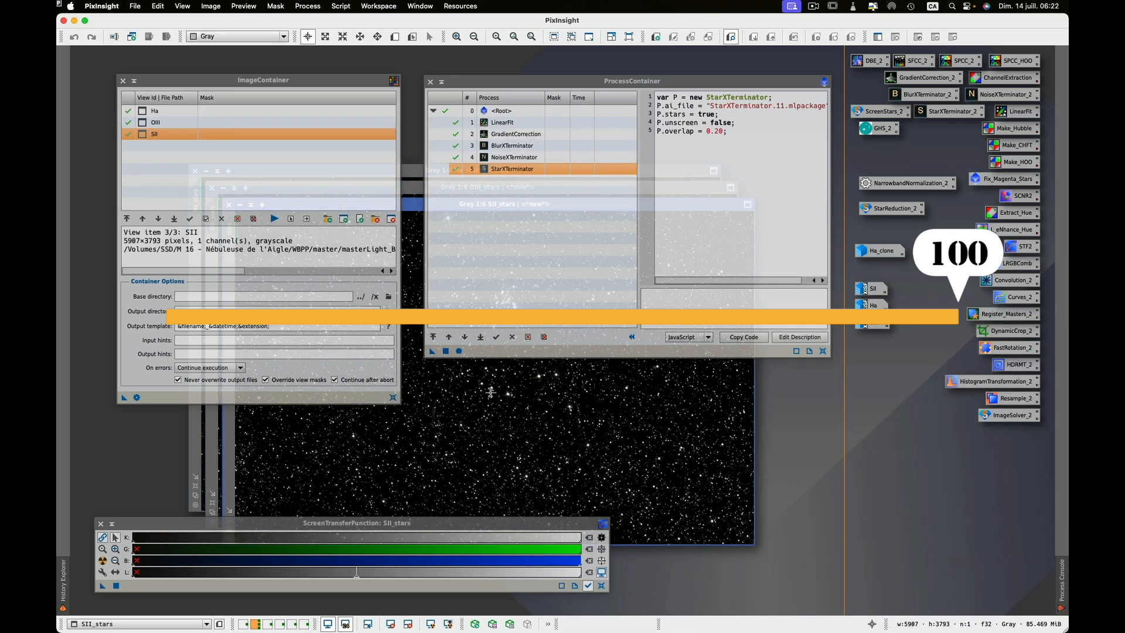
pyautogui.click(1062, 572)
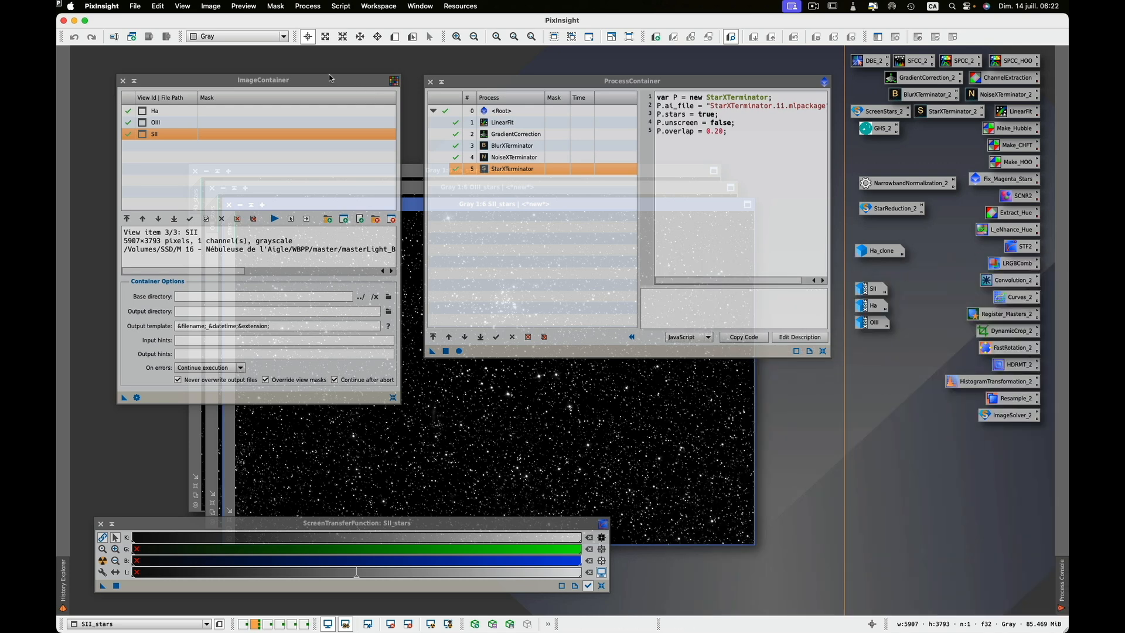
pyautogui.click(330, 80)
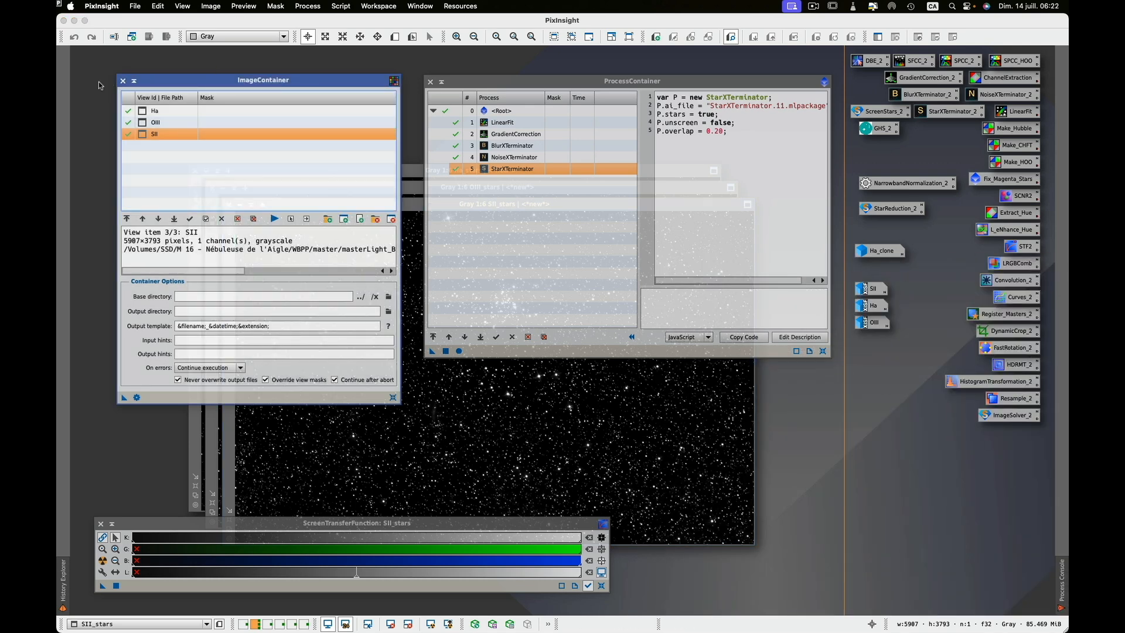
pyautogui.click(123, 80)
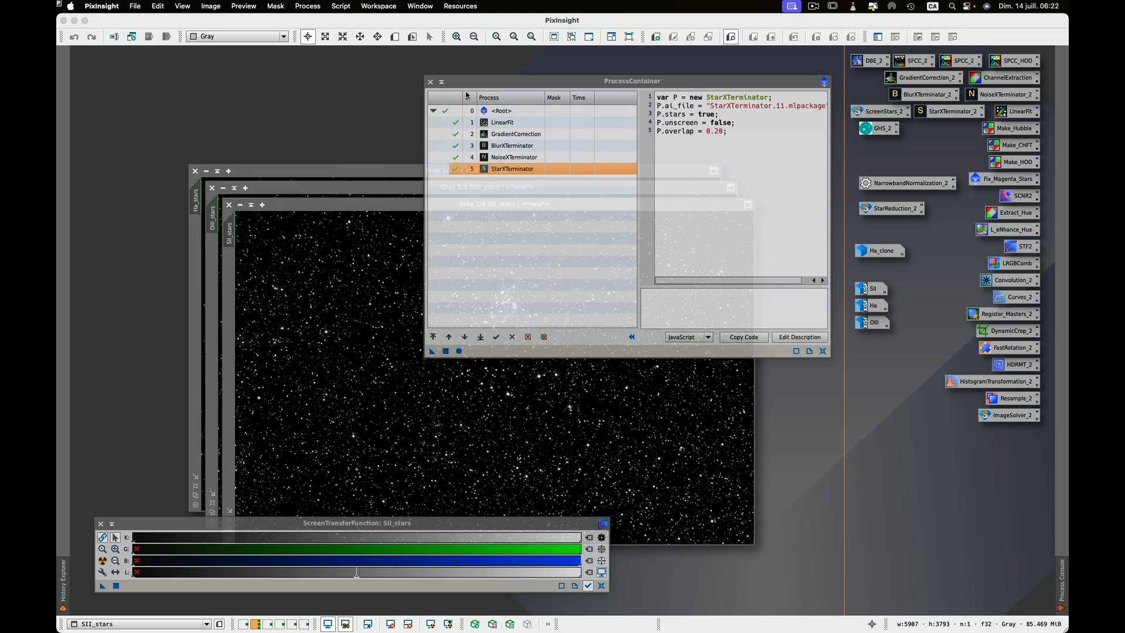
# Collapse the ProcessContainer and park it below the process icons, and minimize the SII_stars, OIII_stars and Ha_stars images.
pyautogui.click(441, 83)
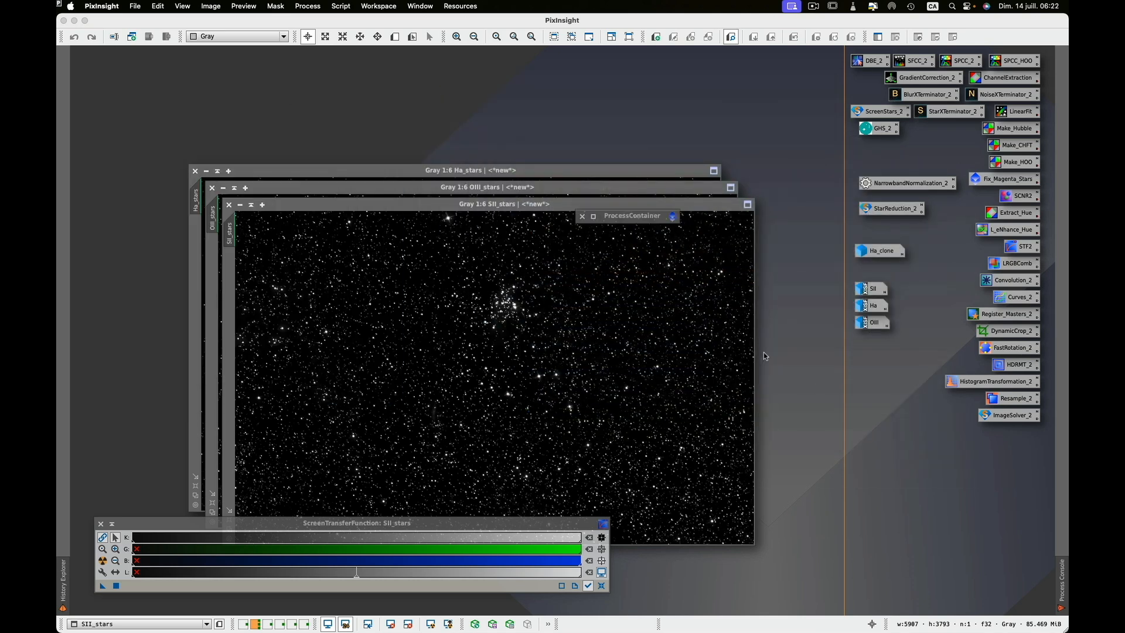
pyautogui.moveTo(660, 216)
pyautogui.mouseDown()
pyautogui.moveTo(714, 285)
pyautogui.moveTo(917, 488)
pyautogui.moveTo(950, 460)
pyautogui.mouseUp()
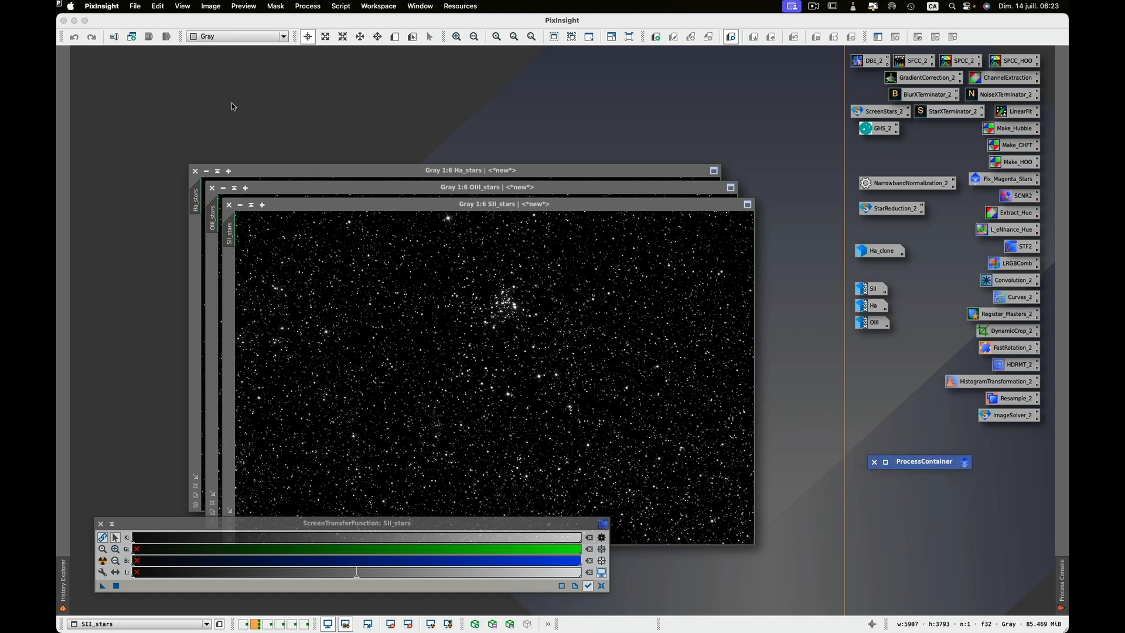
pyautogui.click(239, 205)
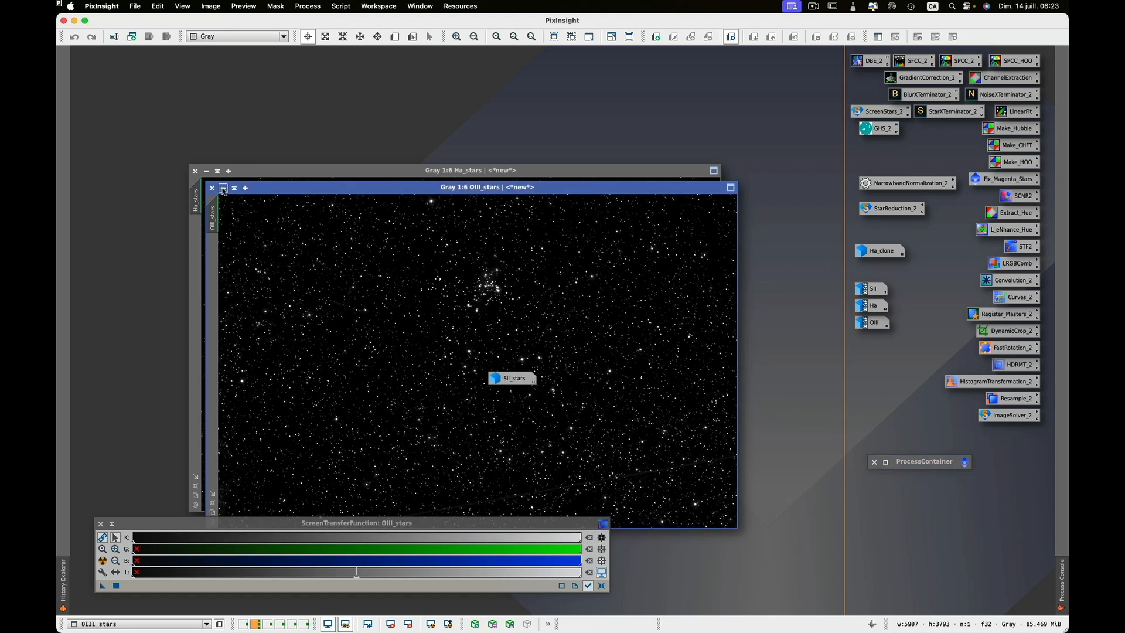
pyautogui.click(223, 188)
pyautogui.click(206, 170)
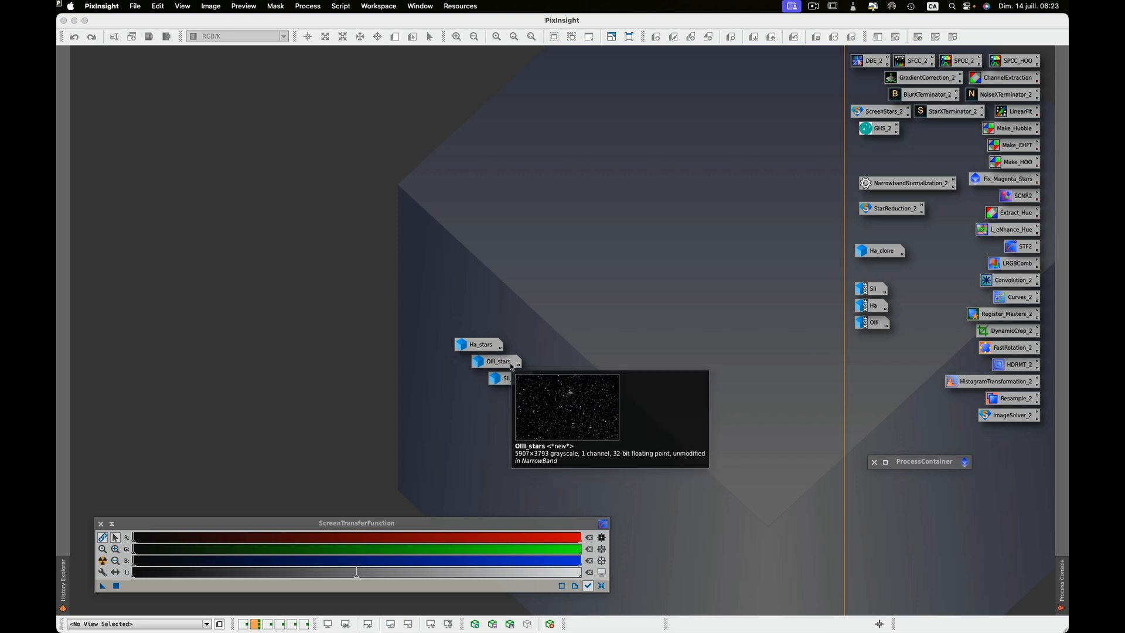
# Stack the SII_stars, Ha_stars and OIII_stars icons in that order, align them left and move them below the collapsed ProcessContainer.
pyautogui.moveTo(510, 363); pyautogui.dragTo(529, 420)
pyautogui.moveTo(478, 347); pyautogui.dragTo(516, 402)
pyautogui.moveTo(515, 354); pyautogui.dragTo(516, 431)
pyautogui.rightClick(515, 426)
pyautogui.click(543, 473)
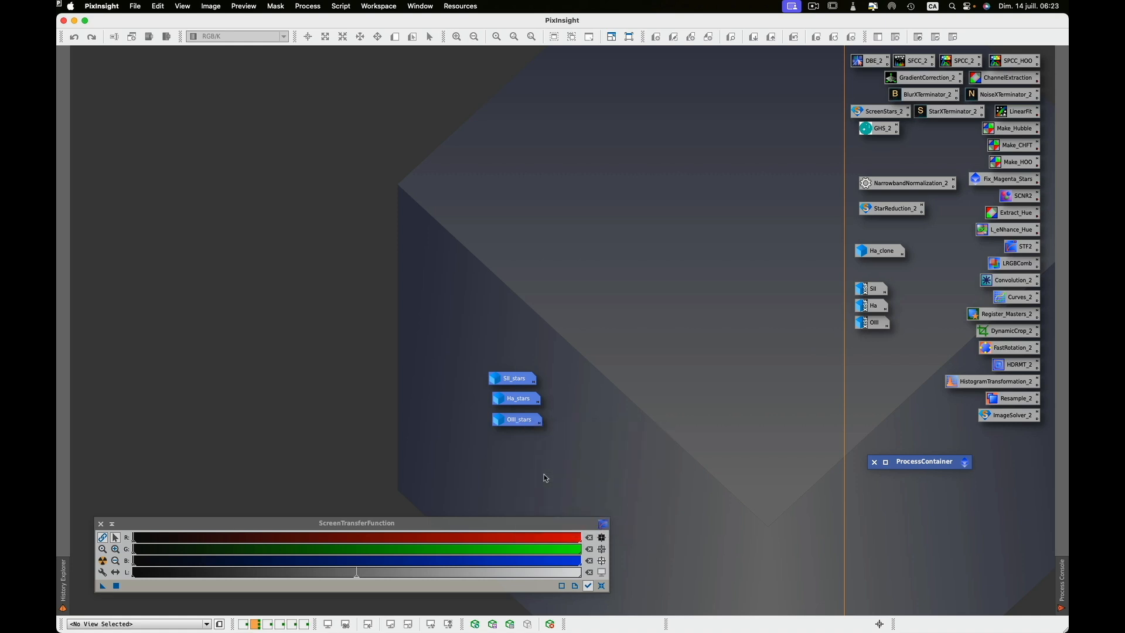
pyautogui.rightClick(544, 473)
pyautogui.click(512, 468)
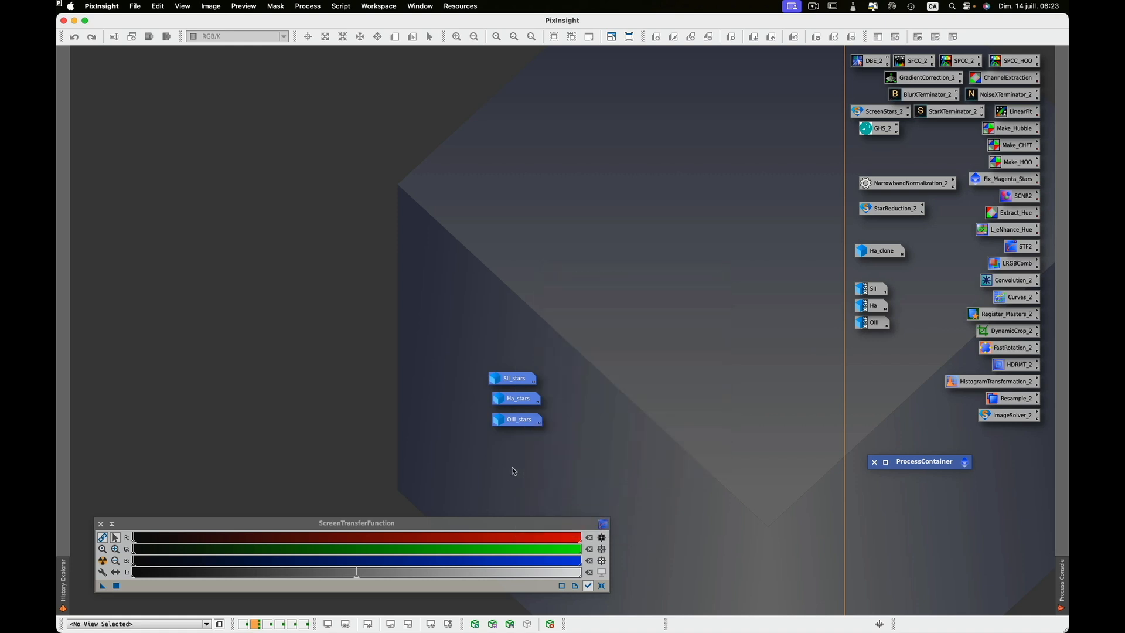
pyautogui.rightClick(517, 379)
pyautogui.moveTo(577, 447)
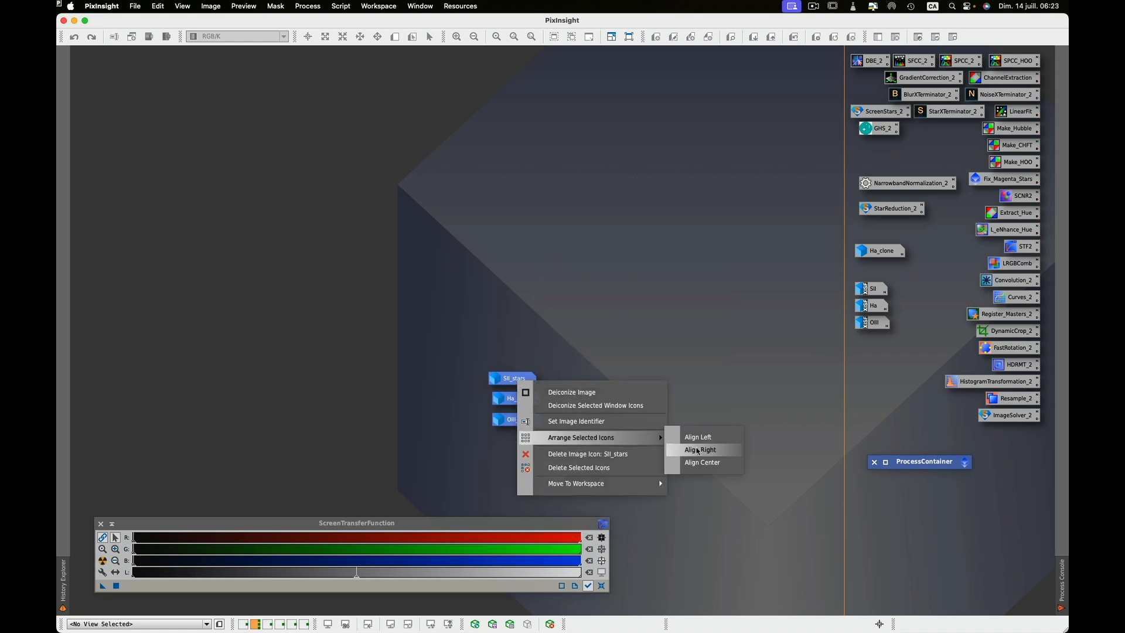
pyautogui.click(678, 432)
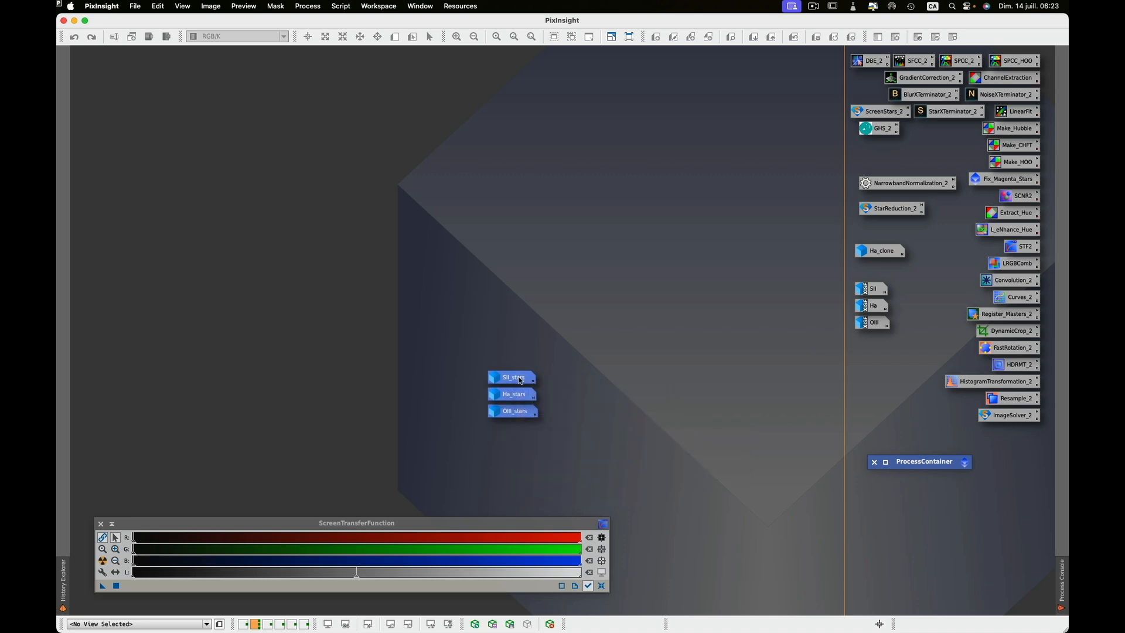
pyautogui.moveTo(520, 379); pyautogui.dragTo(891, 508)
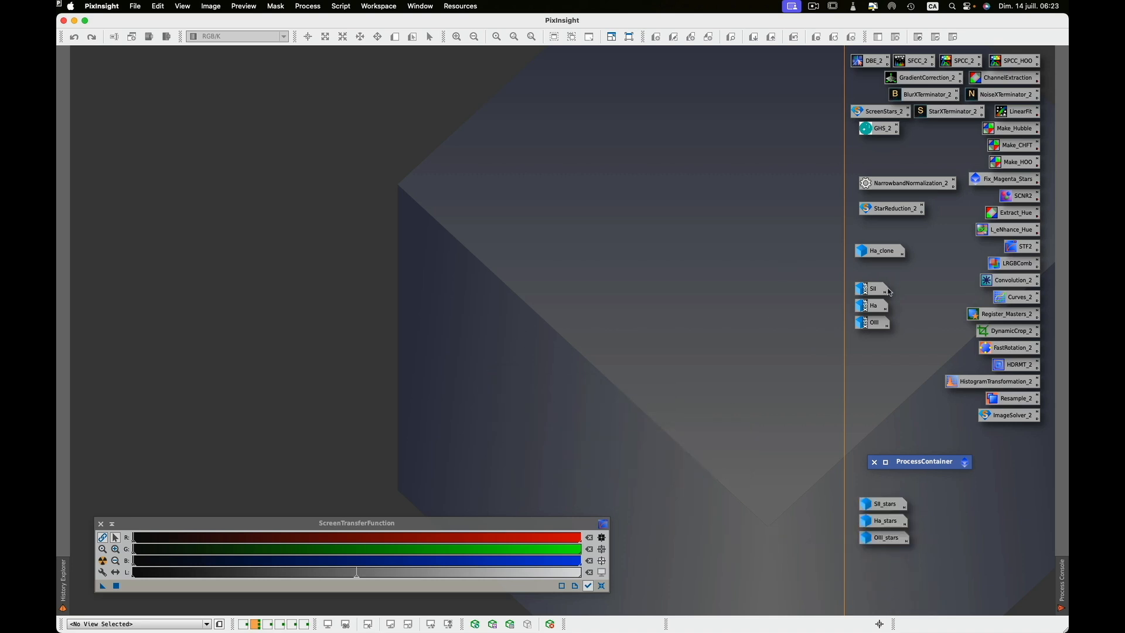
# Restore the processed Ha image and load its processing history in the History Explorer.
pyautogui.doubleClick(872, 305)
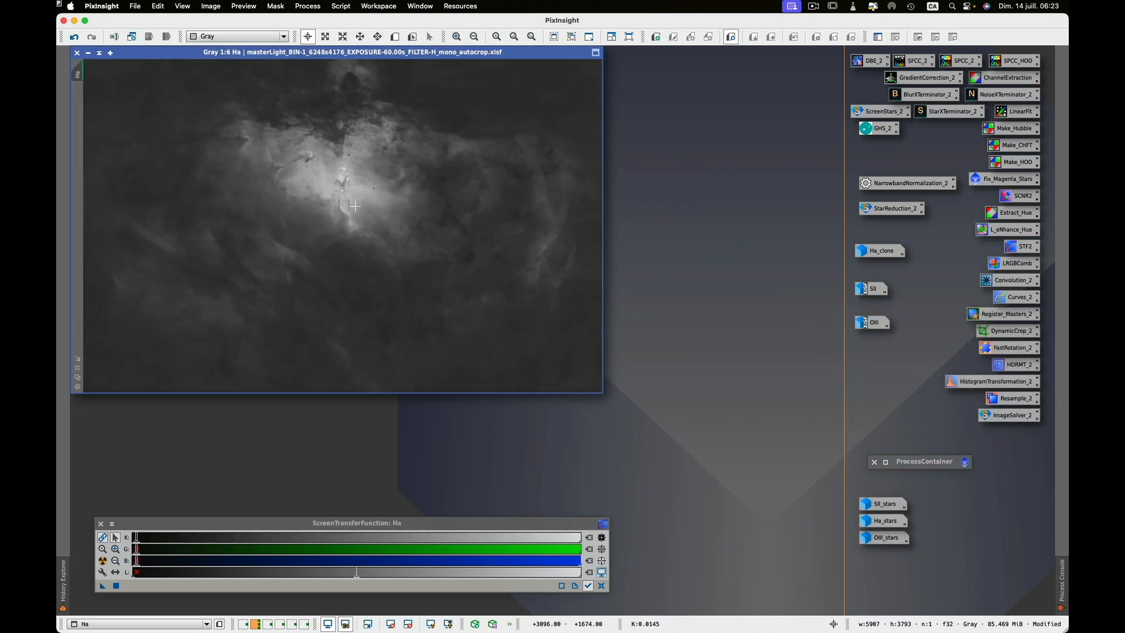
pyautogui.rightClick(304, 199)
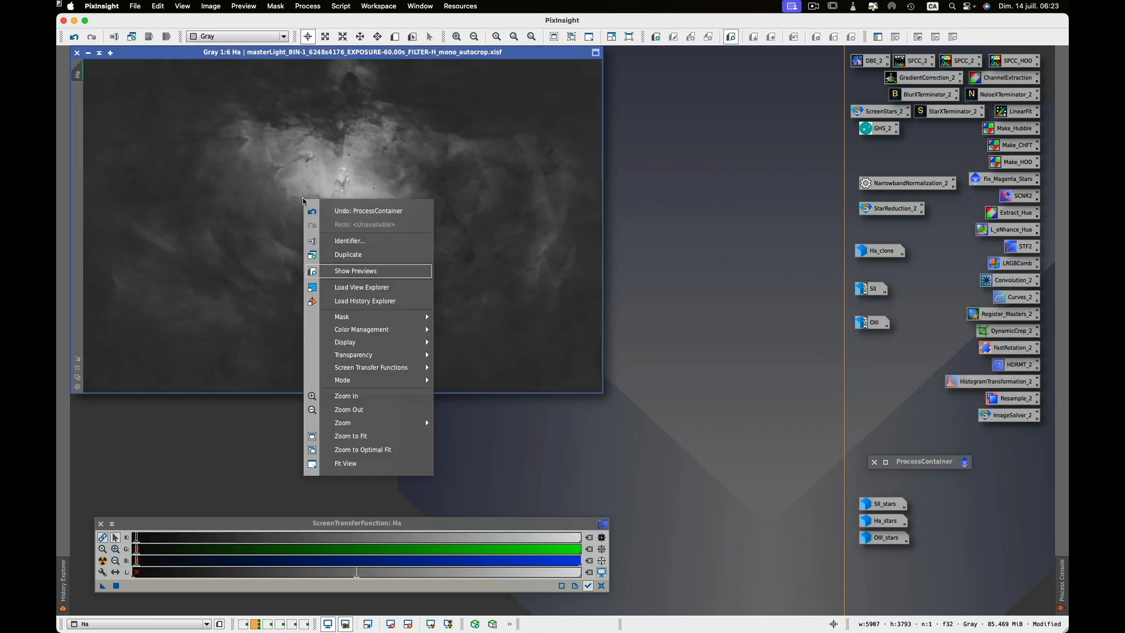
pyautogui.click(348, 301)
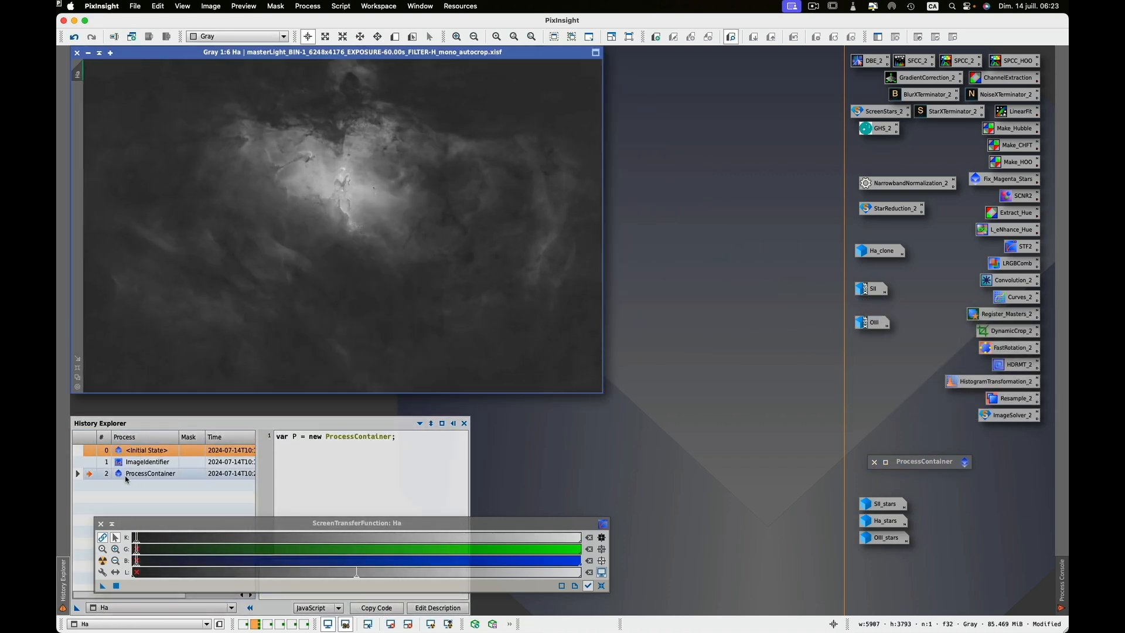
# Restore the SII image over the Ha image, reset its screen transfer function and apply a fresh auto-stretch.
pyautogui.click(77, 473)
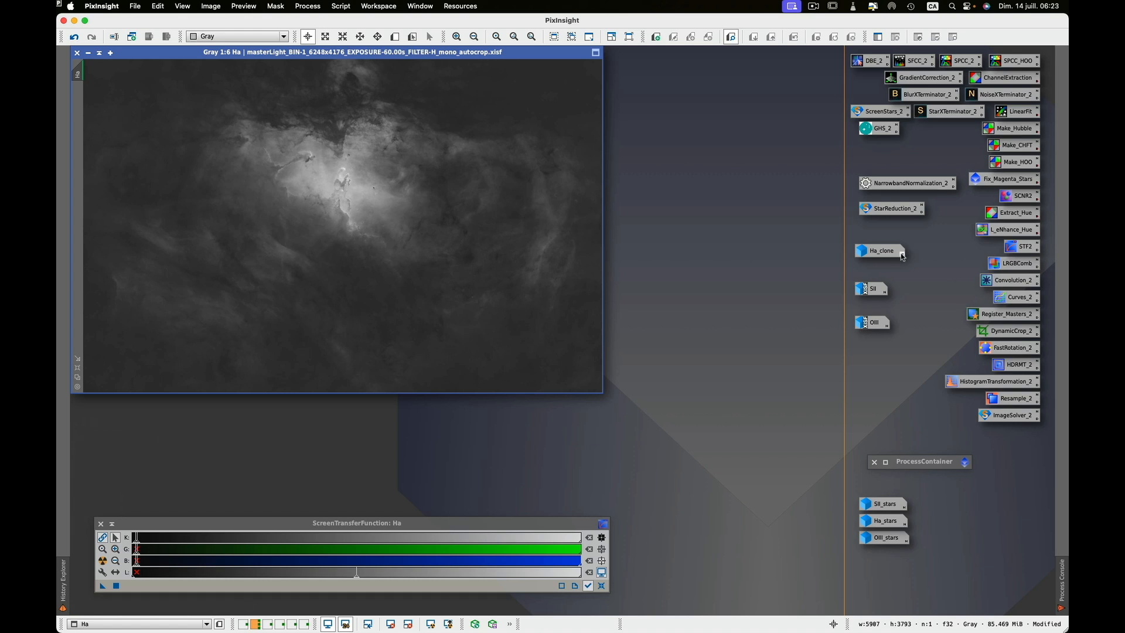
pyautogui.moveTo(902, 256)
pyautogui.doubleClick(876, 287)
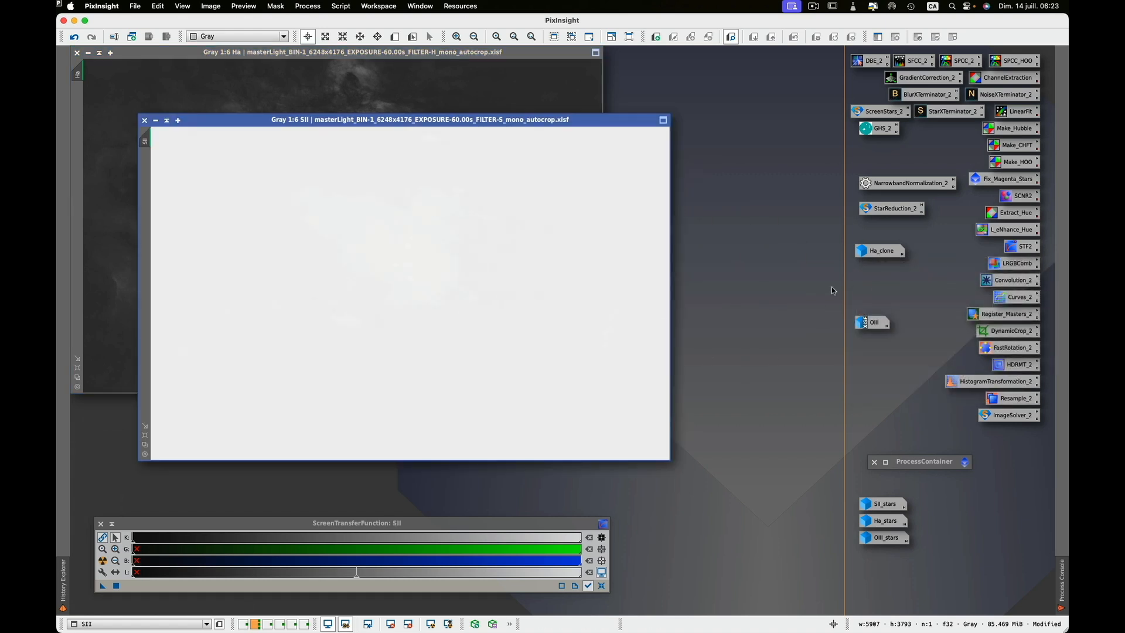
pyautogui.moveTo(571, 120); pyautogui.dragTo(563, 120)
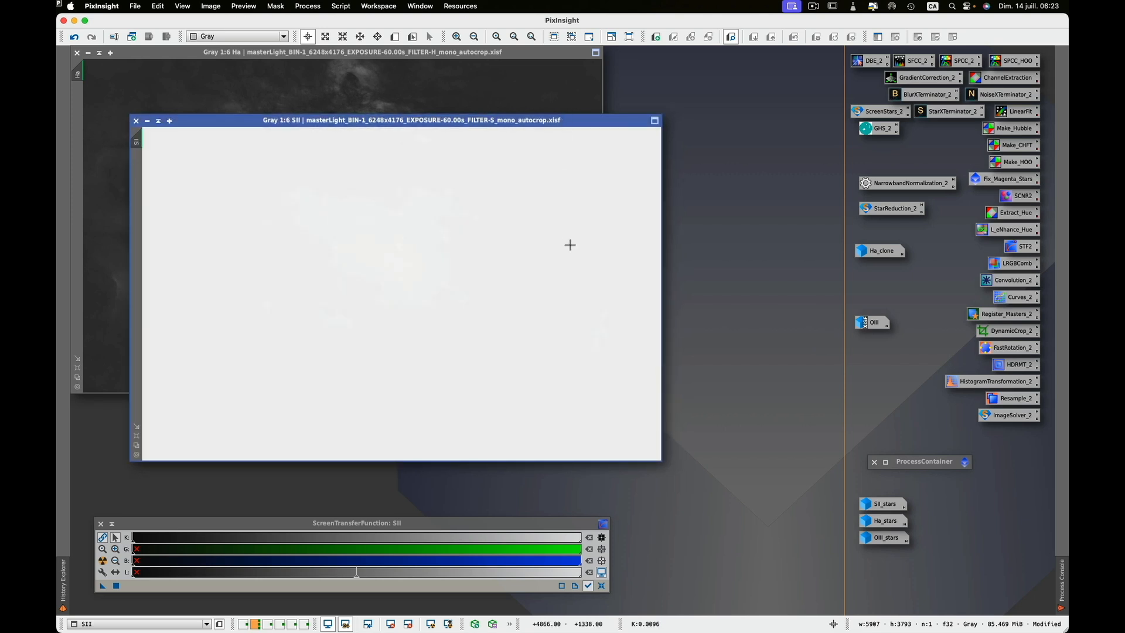
pyautogui.click(602, 585)
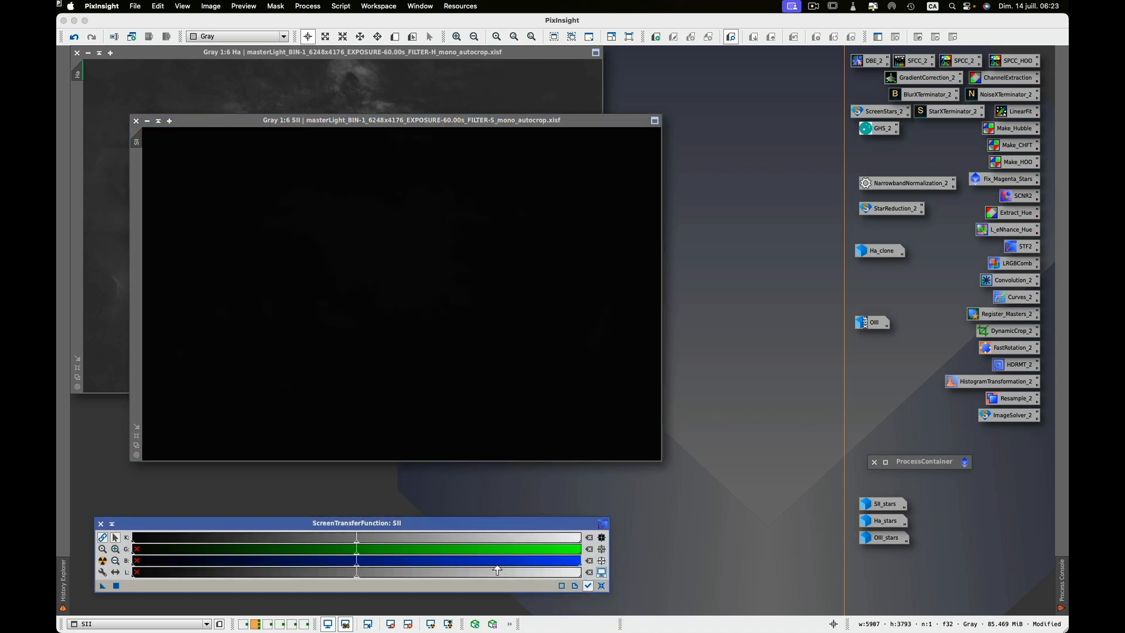
pyautogui.click(102, 560)
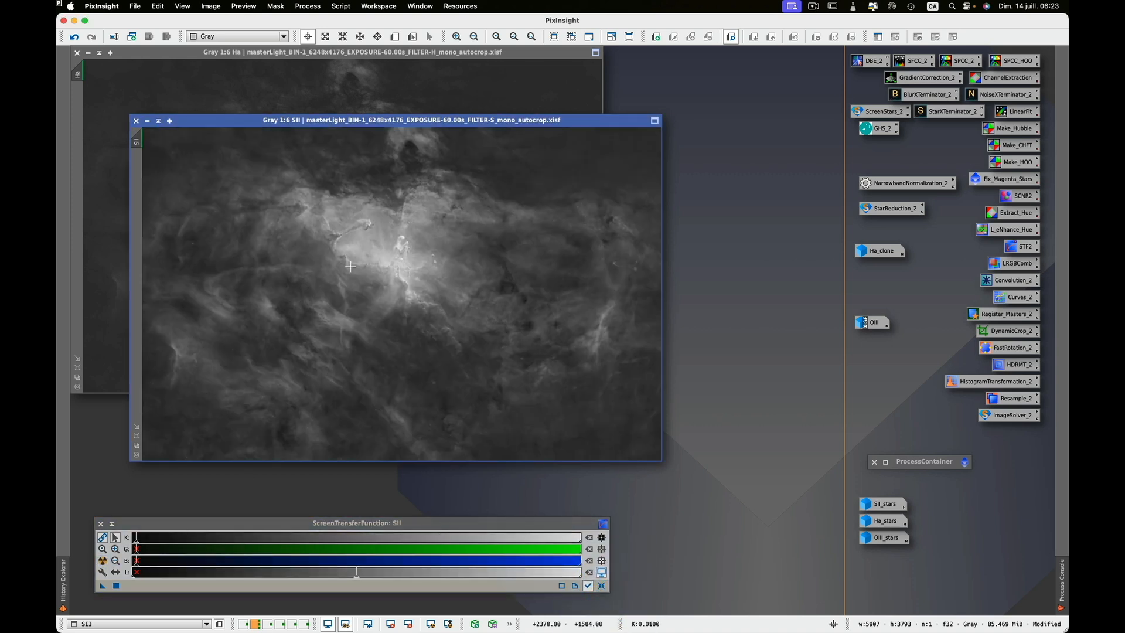
# Restore the OIII image, place it over the SII image, and reset and auto-stretch its screen display.
pyautogui.doubleClick(872, 322)
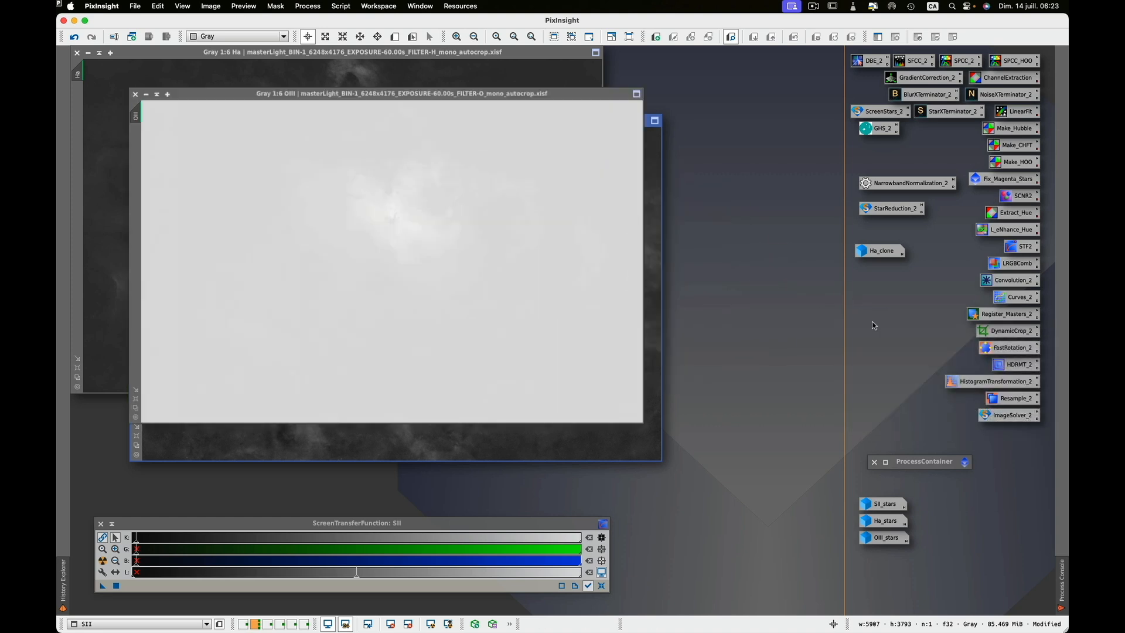
pyautogui.moveTo(549, 86); pyautogui.dragTo(623, 161)
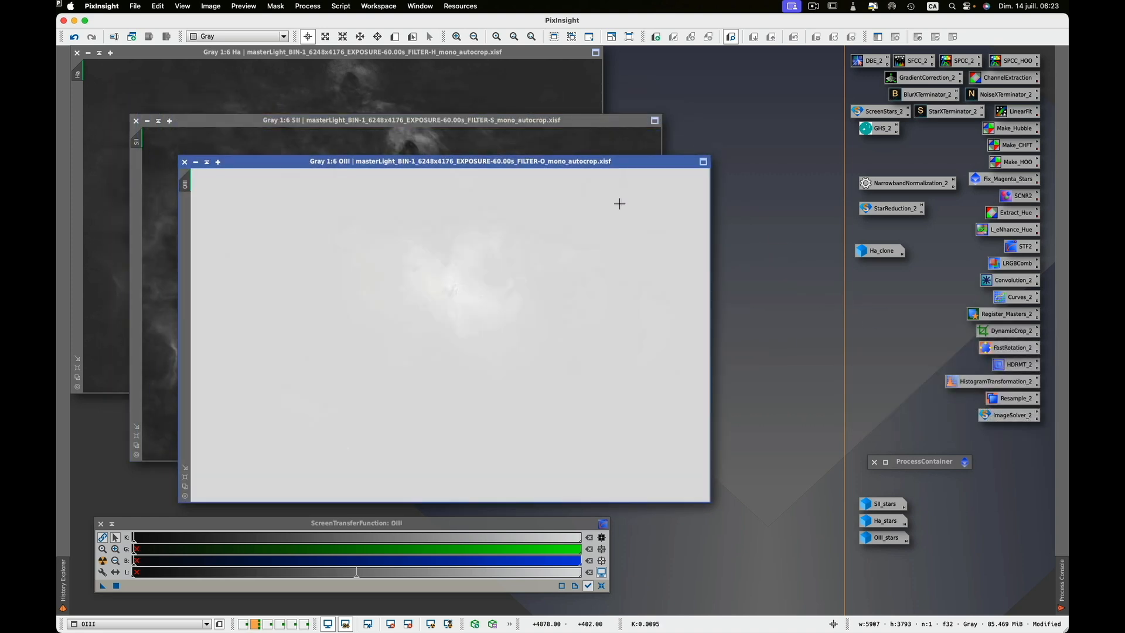
pyautogui.click(601, 586)
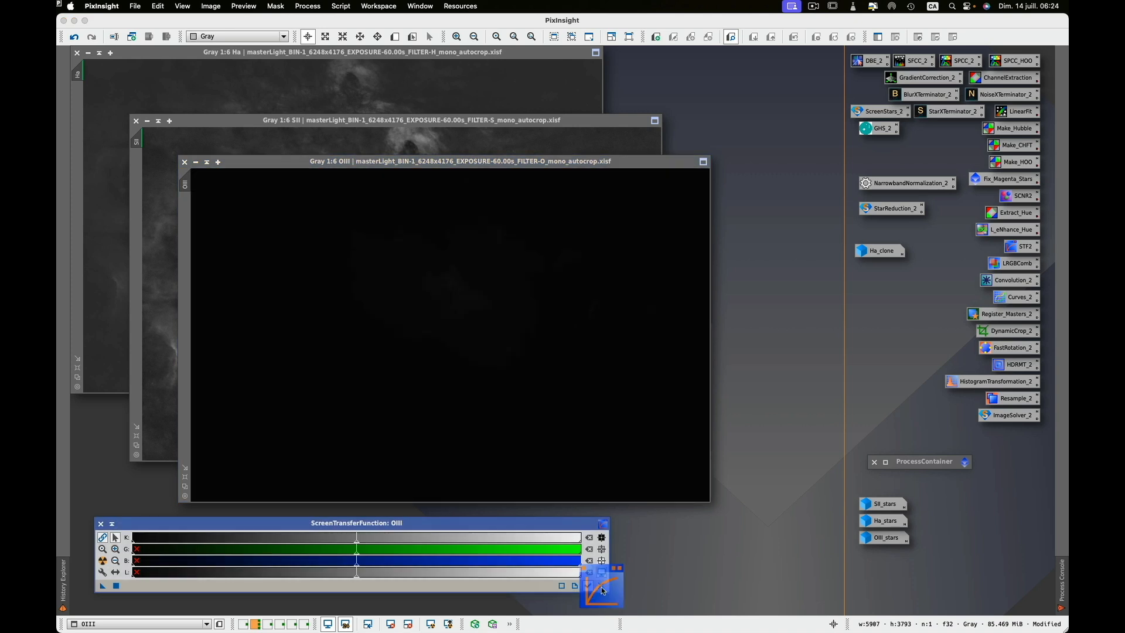
pyautogui.click(103, 560)
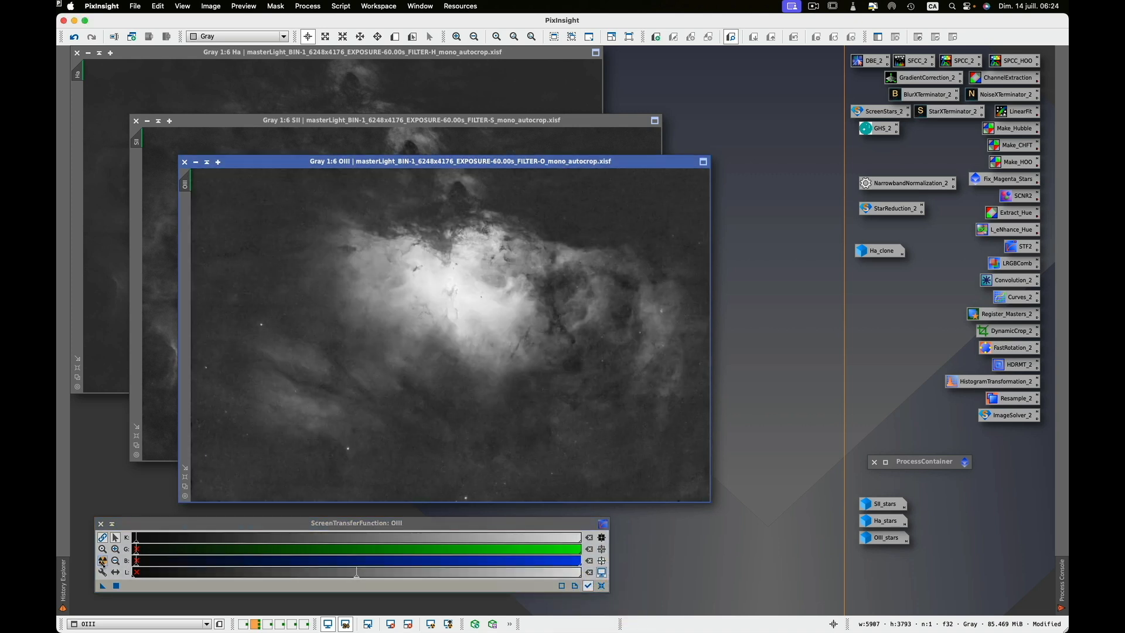
# Minimize the OIII, SII and Ha images back to icons.
pyautogui.click(196, 162)
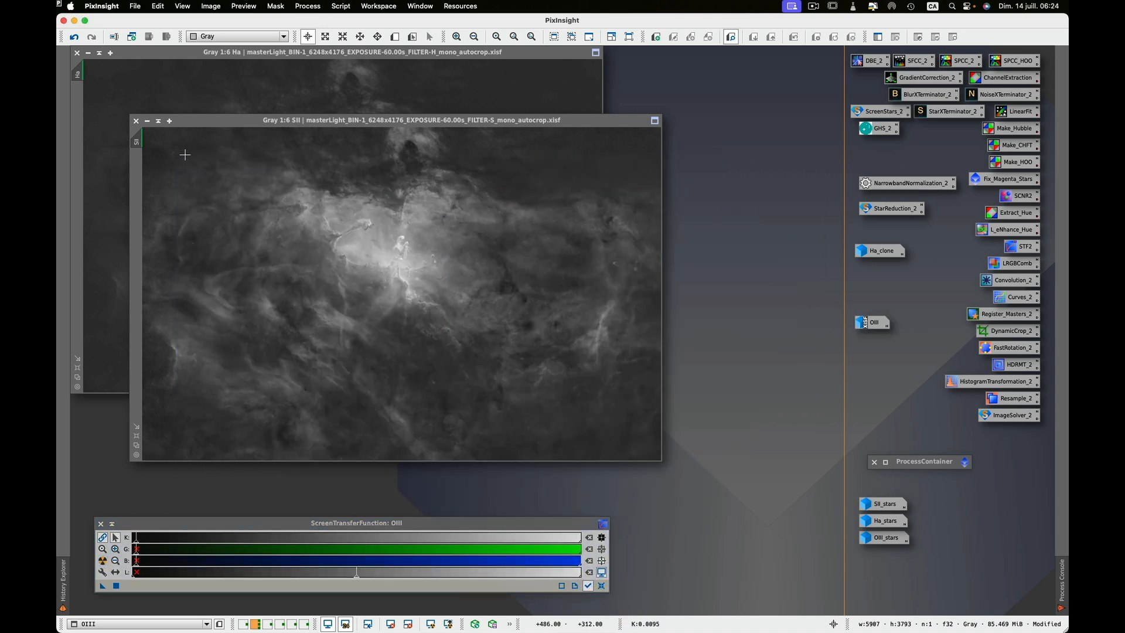
pyautogui.click(147, 121)
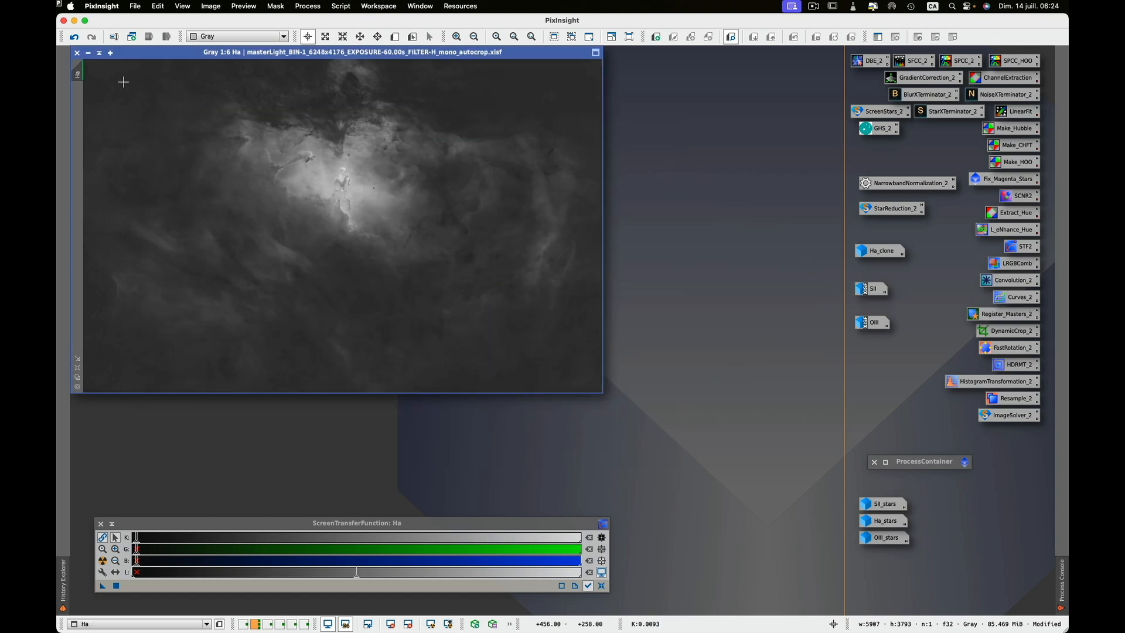
pyautogui.click(88, 53)
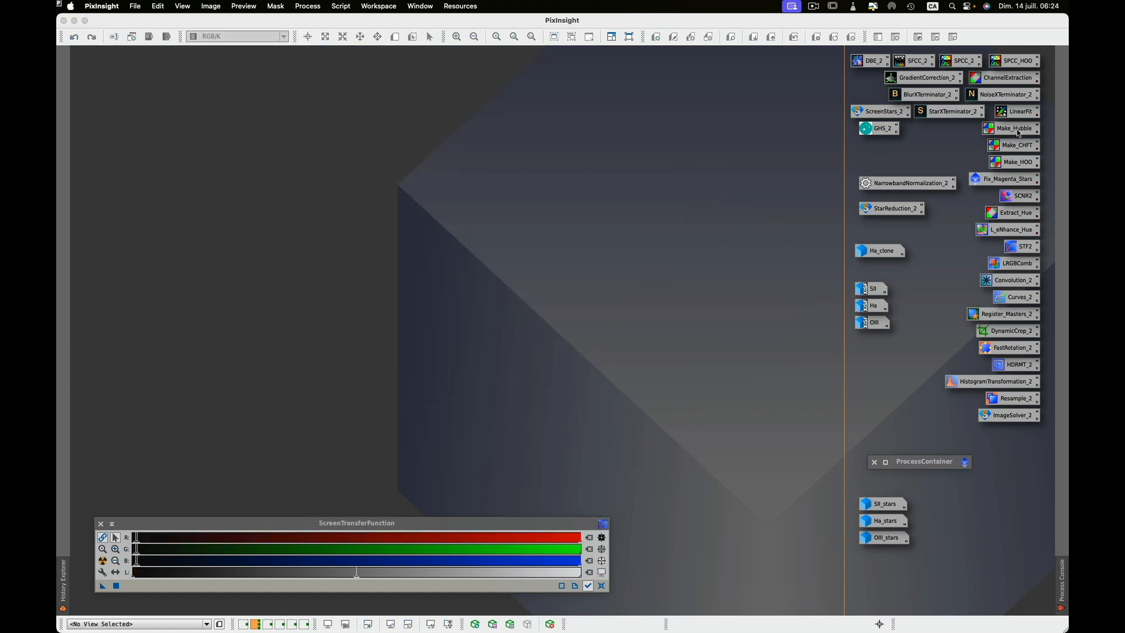
# Combine SII, Ha and OIII as R, G and B with the Make_Hubble ChannelCombination, and close the process dialog.
pyautogui.doubleClick(1019, 129)
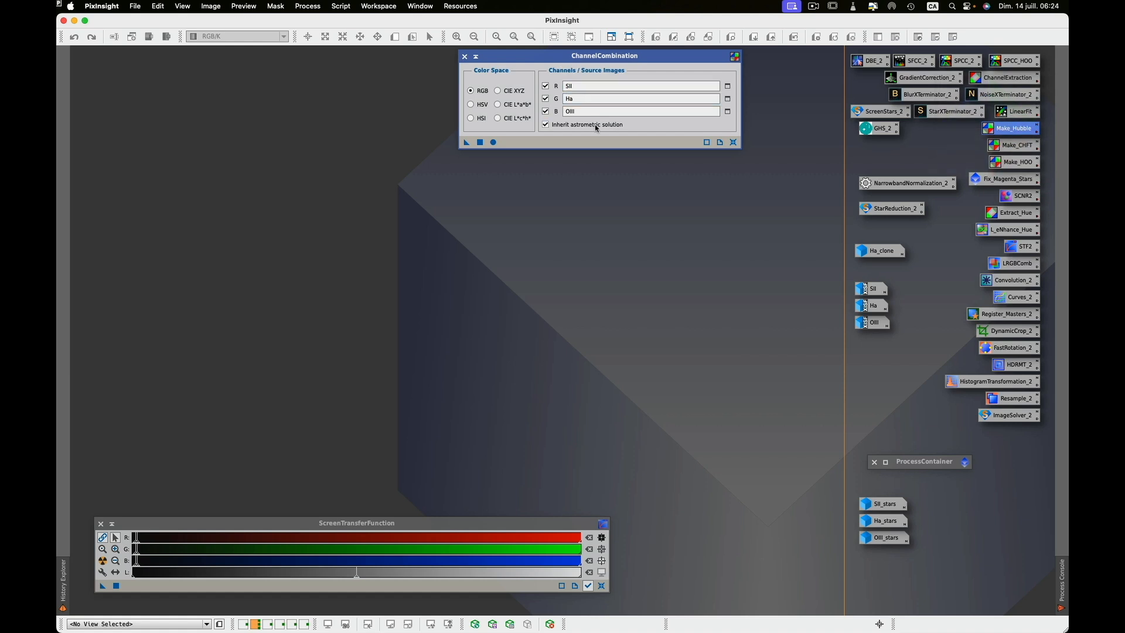
pyautogui.click(493, 141)
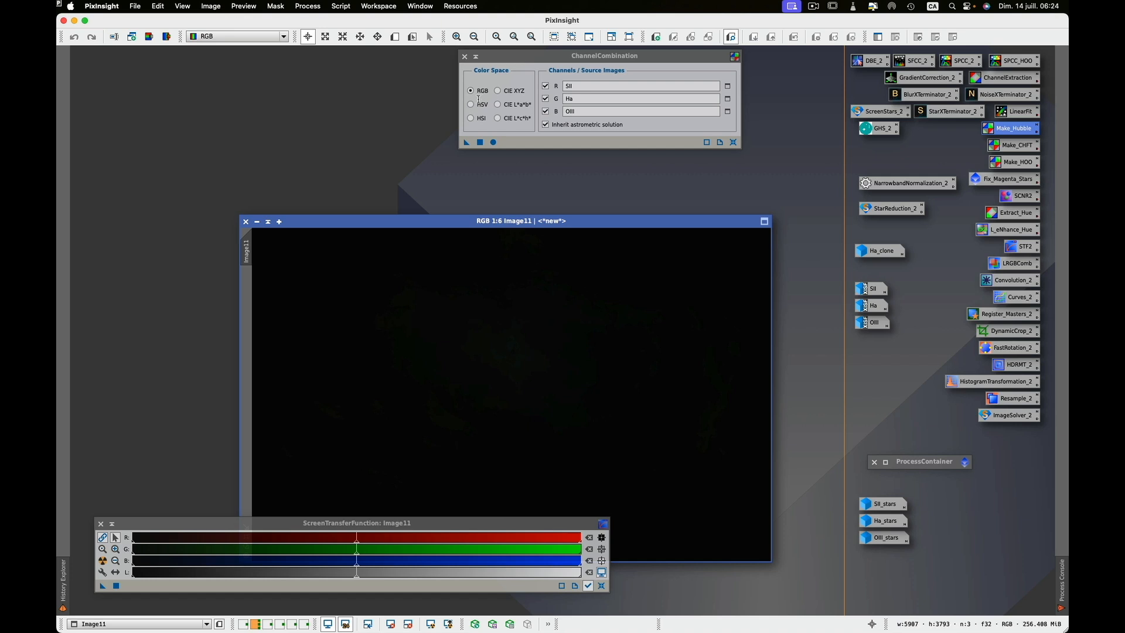
pyautogui.click(464, 57)
pyautogui.moveTo(418, 224); pyautogui.dragTo(326, 82)
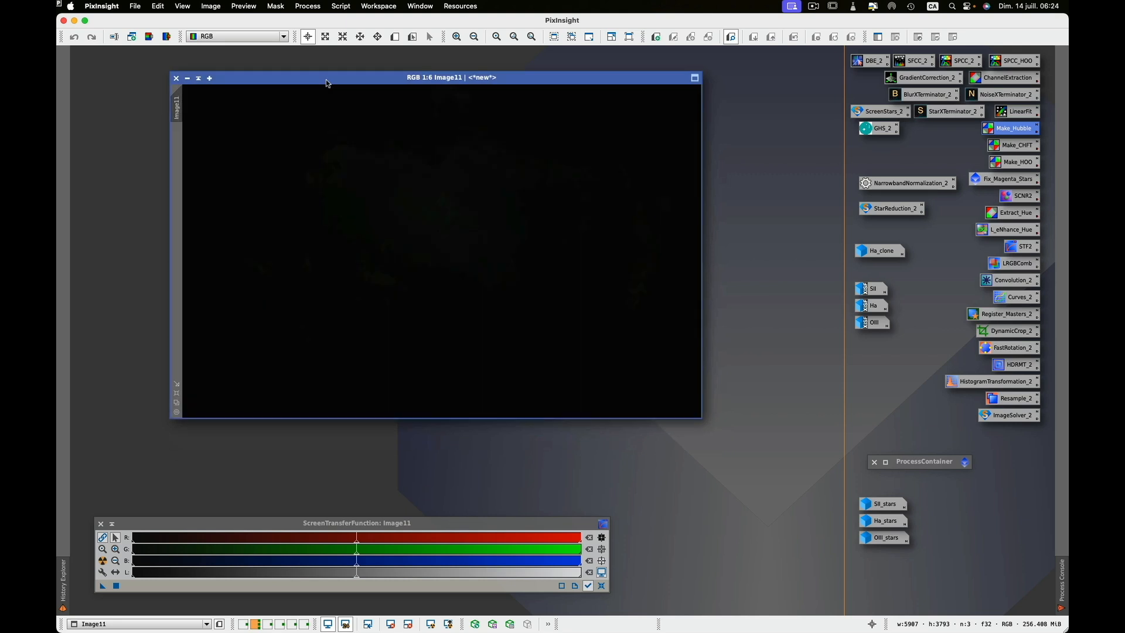
# Rename the combined RGB image M16_SHO and enlarge its view to 1:5.
pyautogui.doubleClick(178, 114)
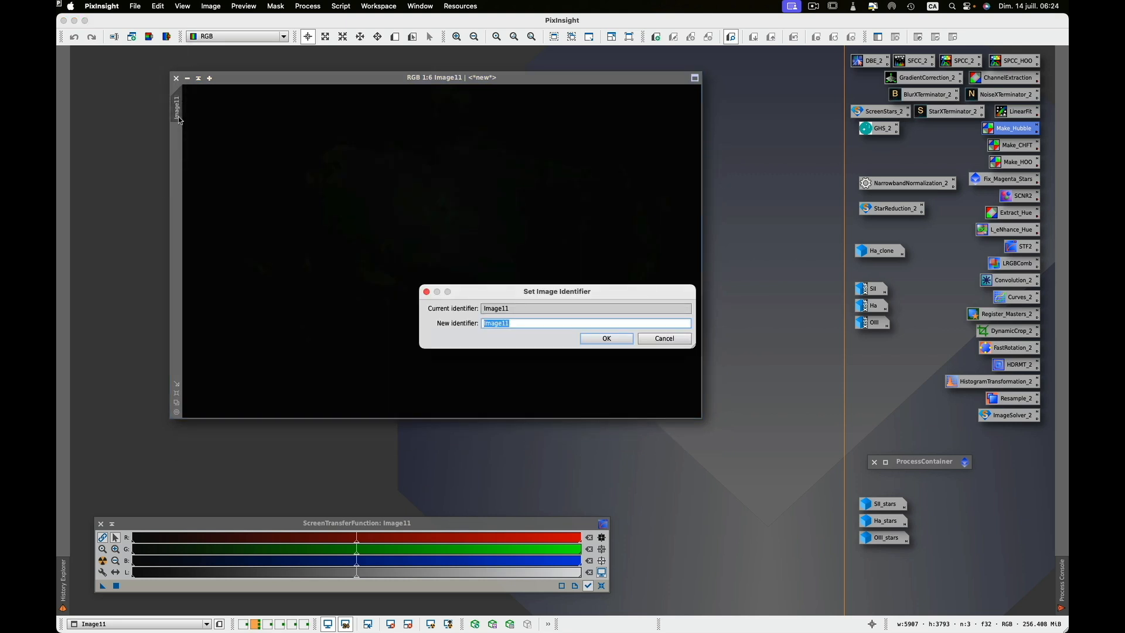
pyautogui.write('M16_SHO')
pyautogui.click(605, 338)
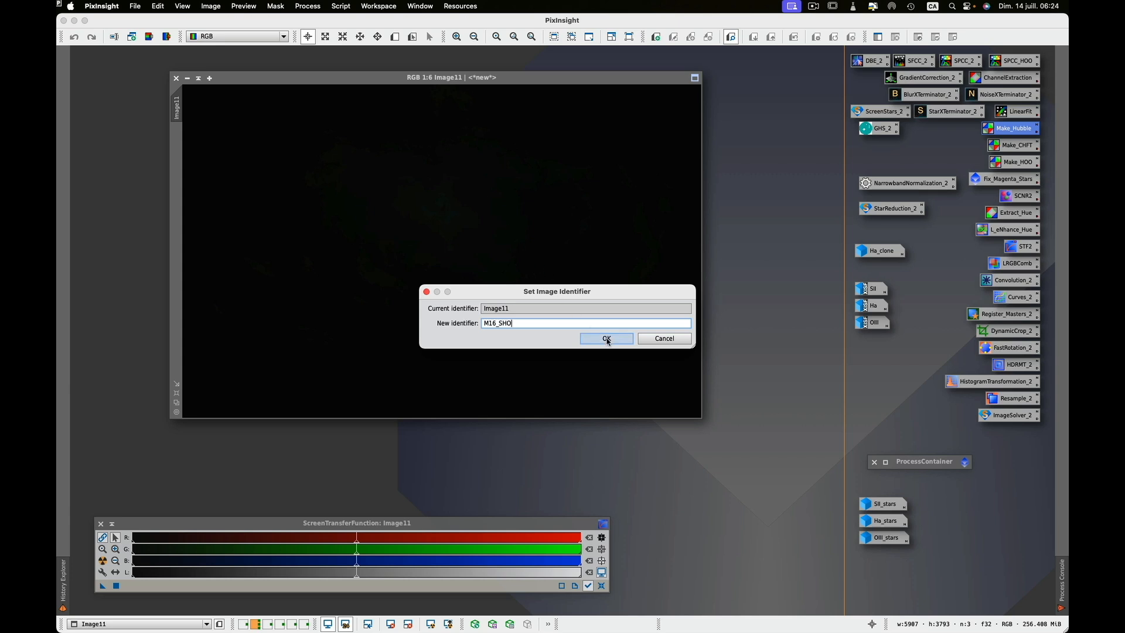
pyautogui.click(176, 393)
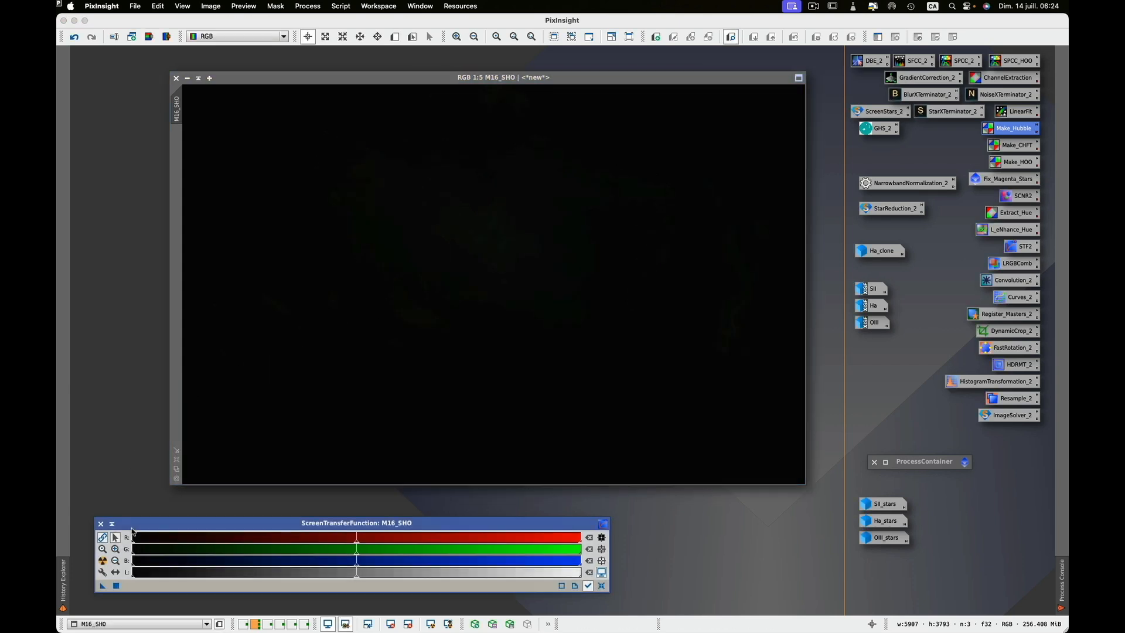
# Auto-stretch the M16_SHO display with linked channels, and repeat the auto-stretch with the RGB channels unlinked.
pyautogui.click(102, 559)
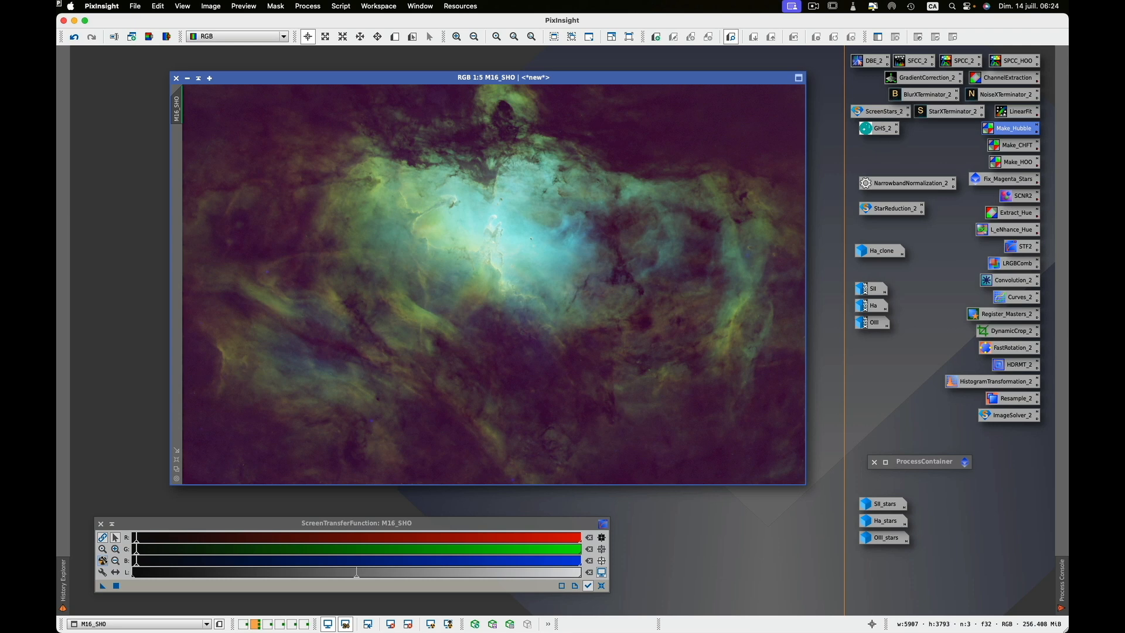
pyautogui.click(103, 537)
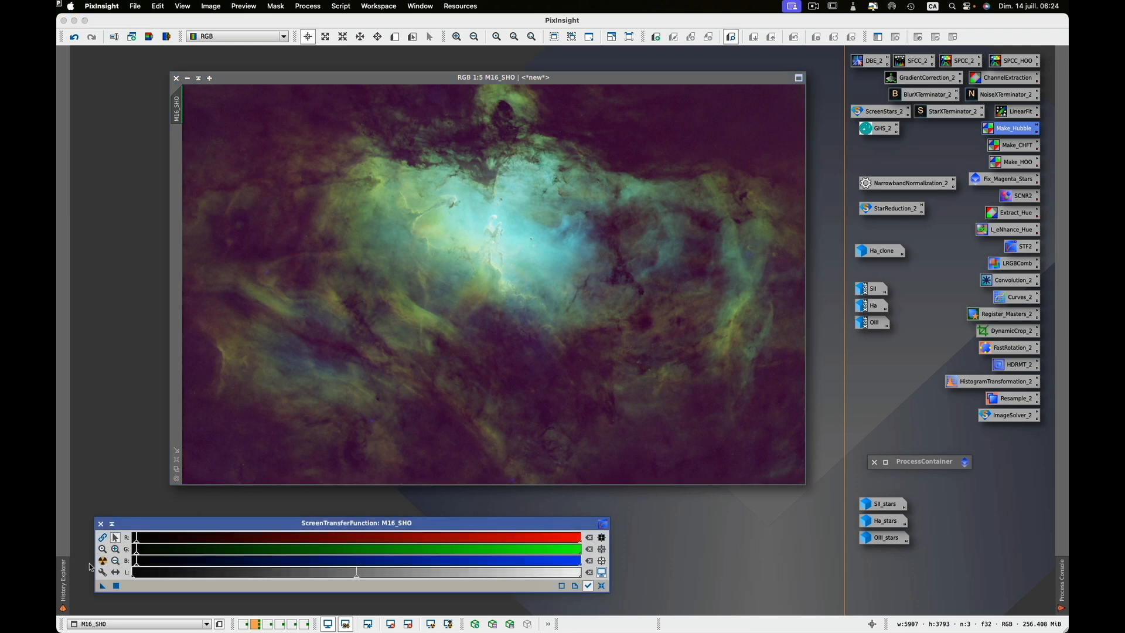
pyautogui.click(103, 560)
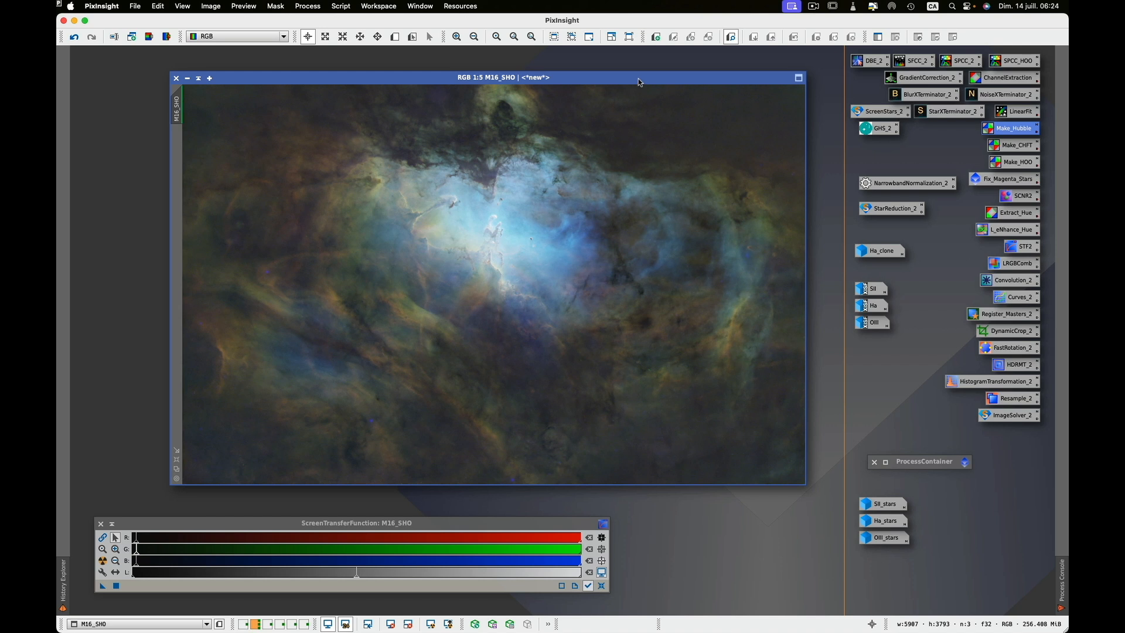
pyautogui.moveTo(638, 79); pyautogui.dragTo(566, 68)
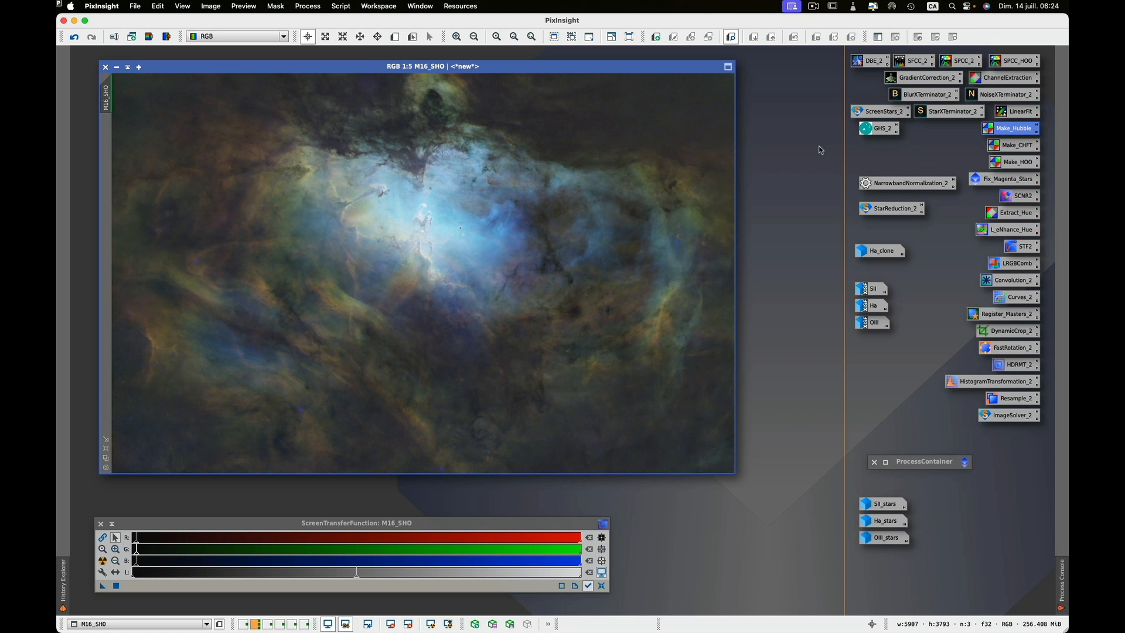
# Look up the narrowbandnormalization repository address in the list of update repositories.
pyautogui.click(457, 6)
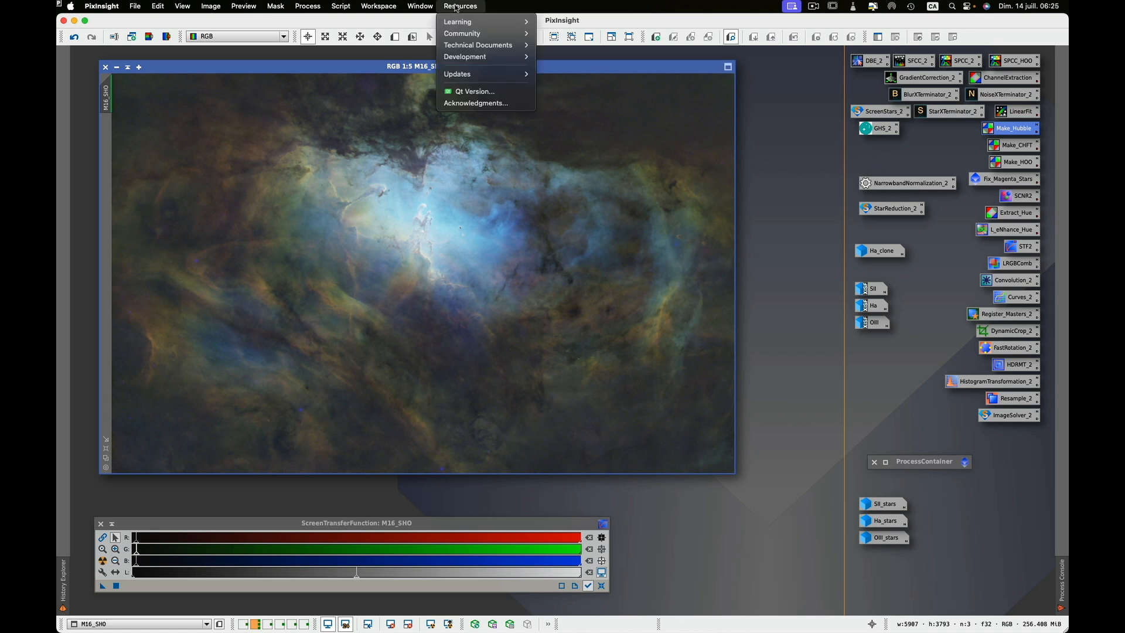
pyautogui.moveTo(477, 75)
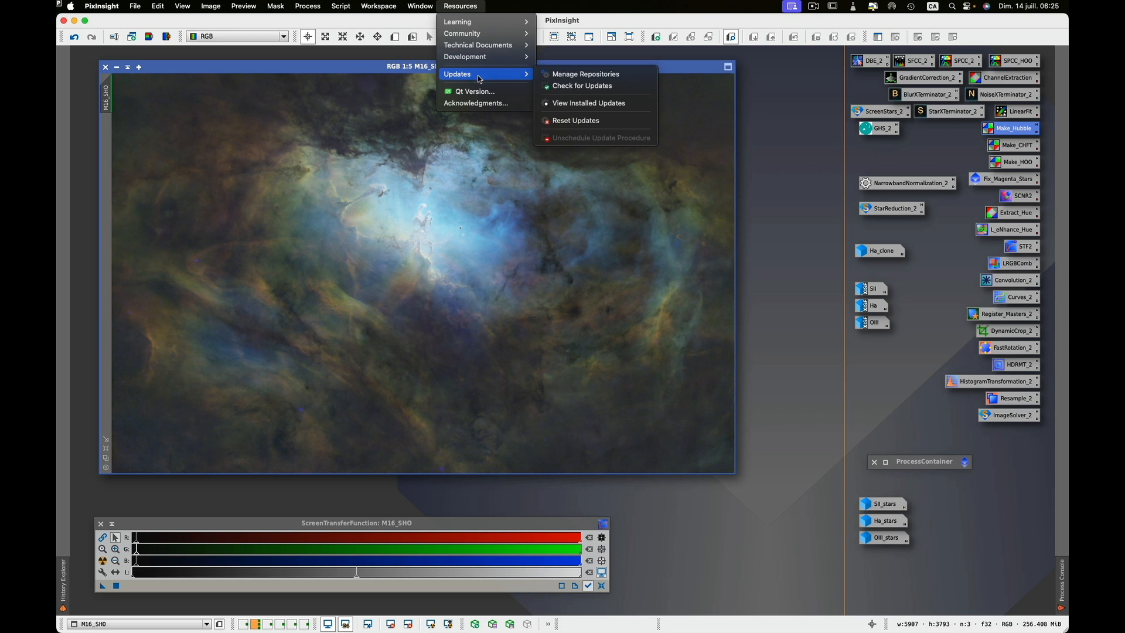
pyautogui.click(588, 76)
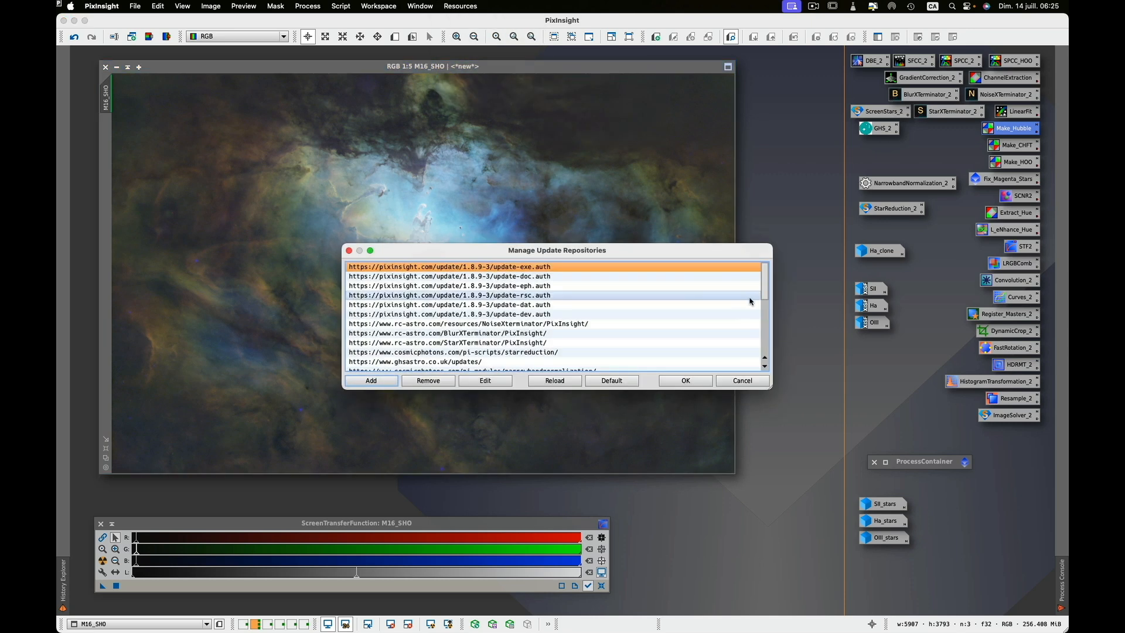
pyautogui.scroll(-3, 765, 365)
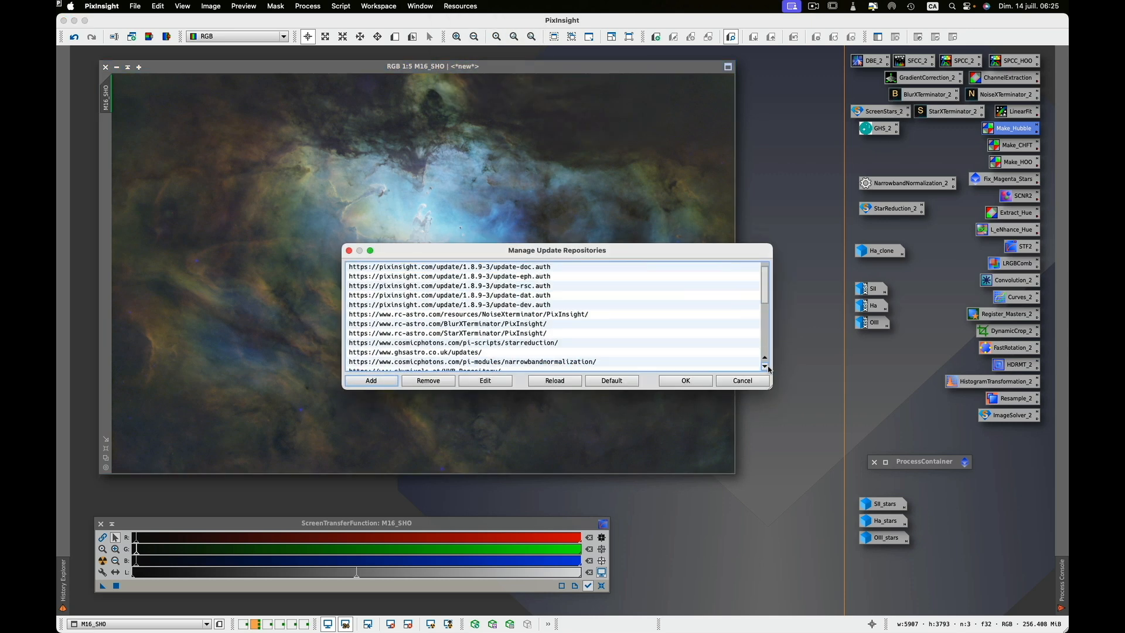
pyautogui.click(637, 344)
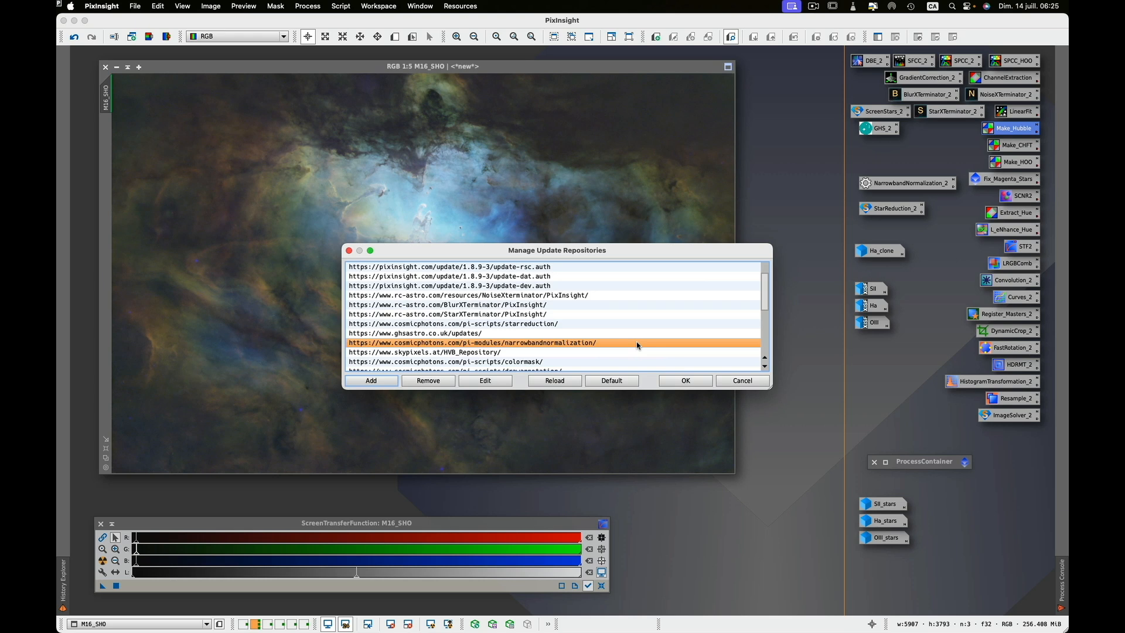
pyautogui.click(683, 381)
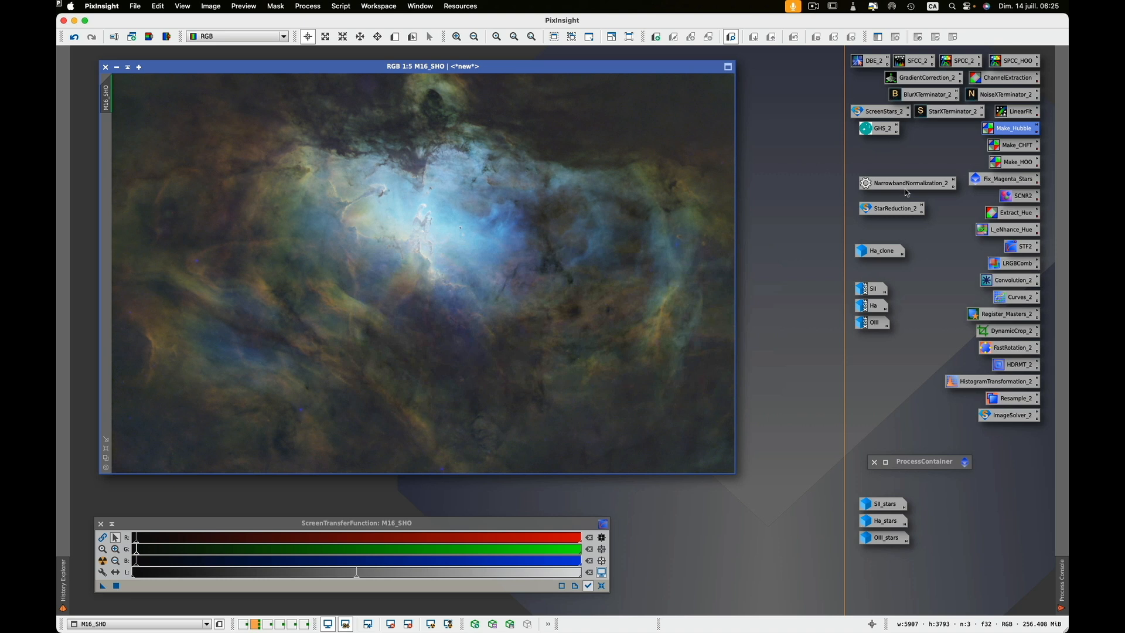
# Open NarrowbandNormalization with a real-time preview of M16_SHO and set the palette to SHO.
pyautogui.doubleClick(908, 186)
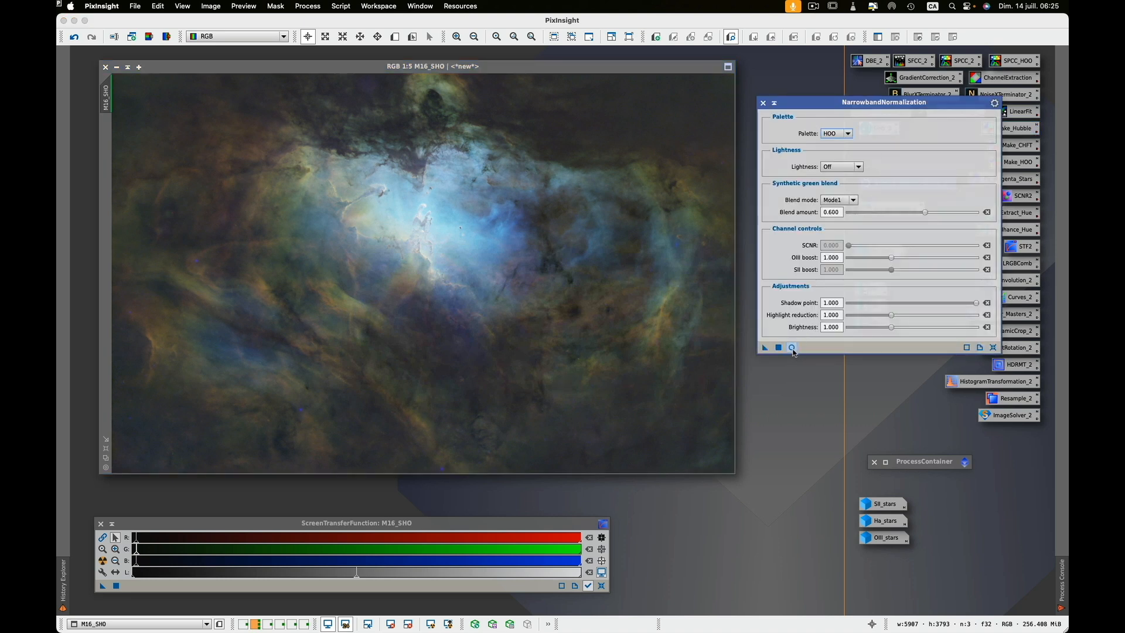
pyautogui.click(791, 348)
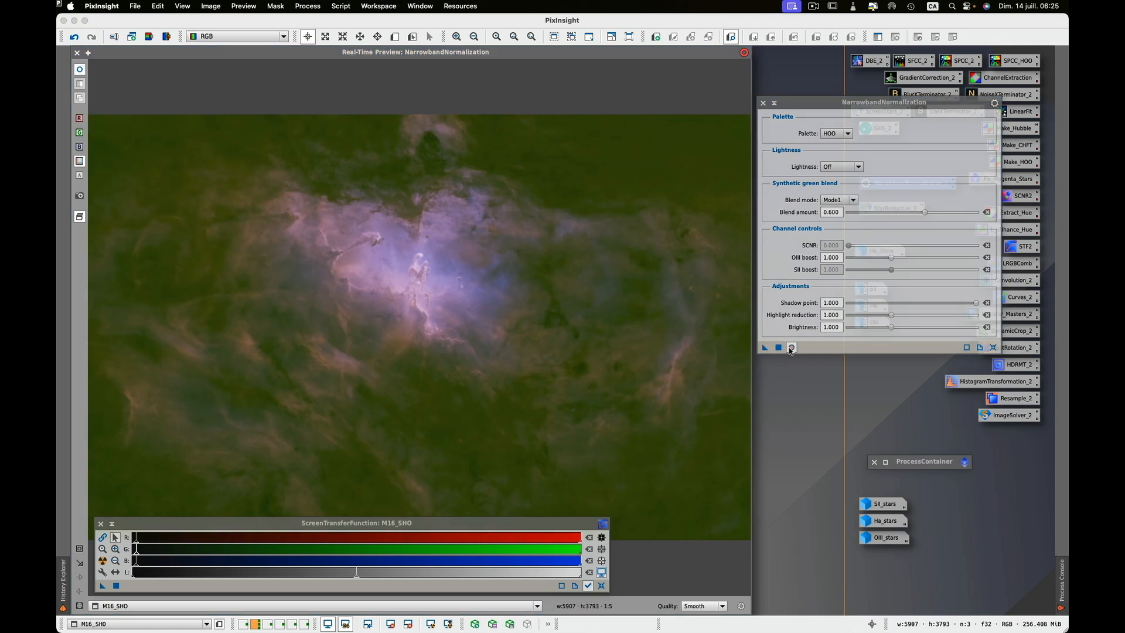
pyautogui.click(847, 135)
pyautogui.click(837, 152)
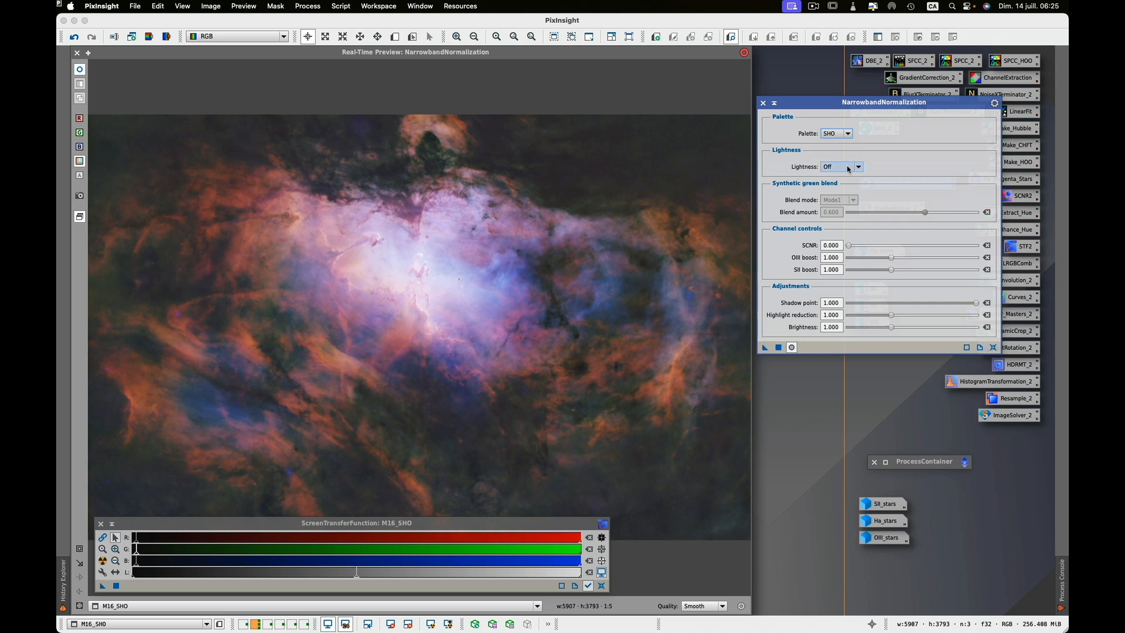
# Try Preserve as the NarrowbandNormalization lightness mode and switch the mode to Ha.
pyautogui.click(847, 169)
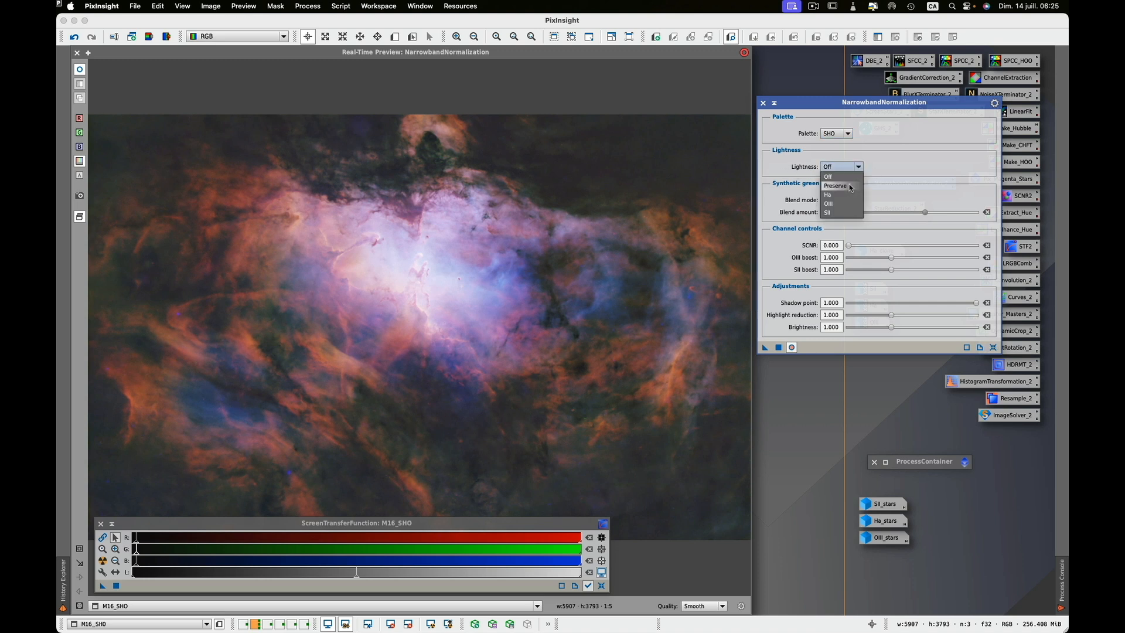
pyautogui.click(849, 186)
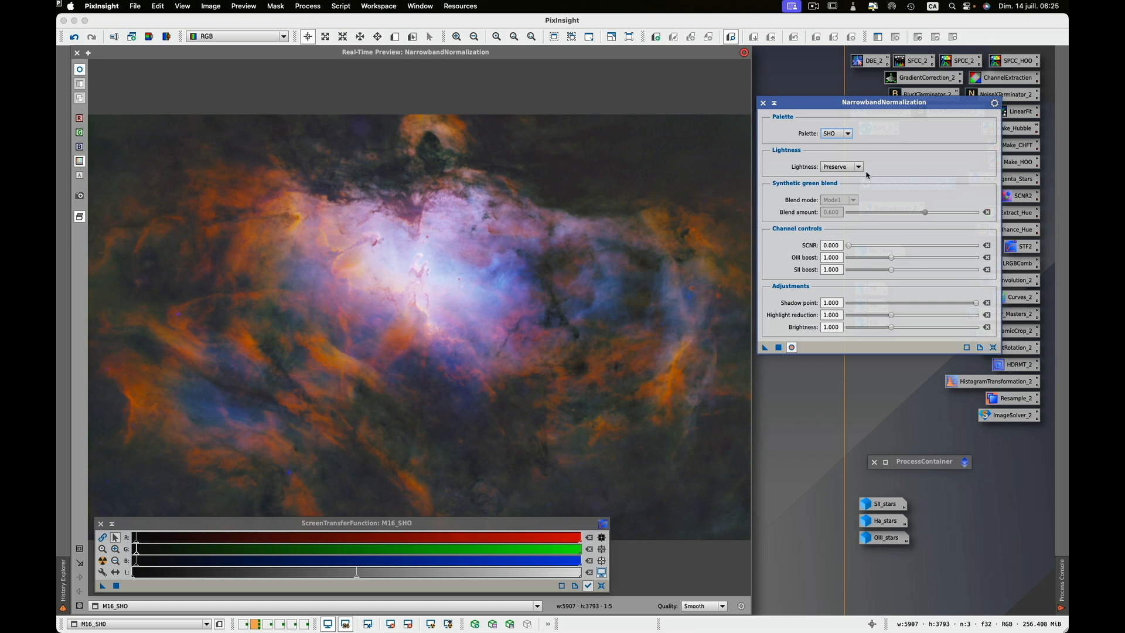
pyautogui.click(857, 168)
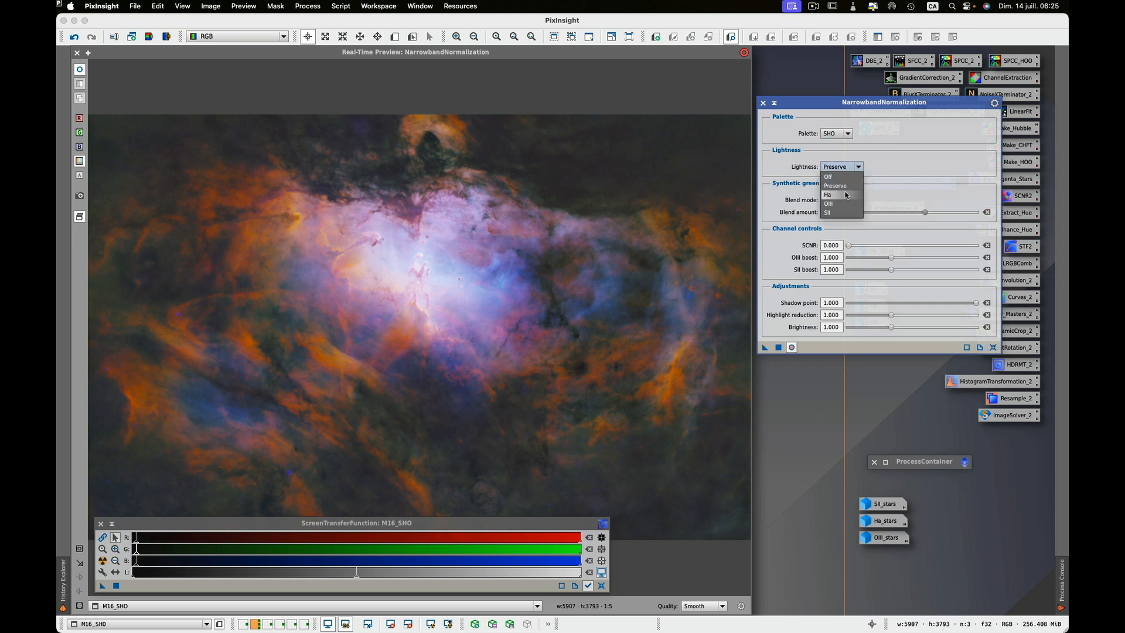
pyautogui.click(844, 194)
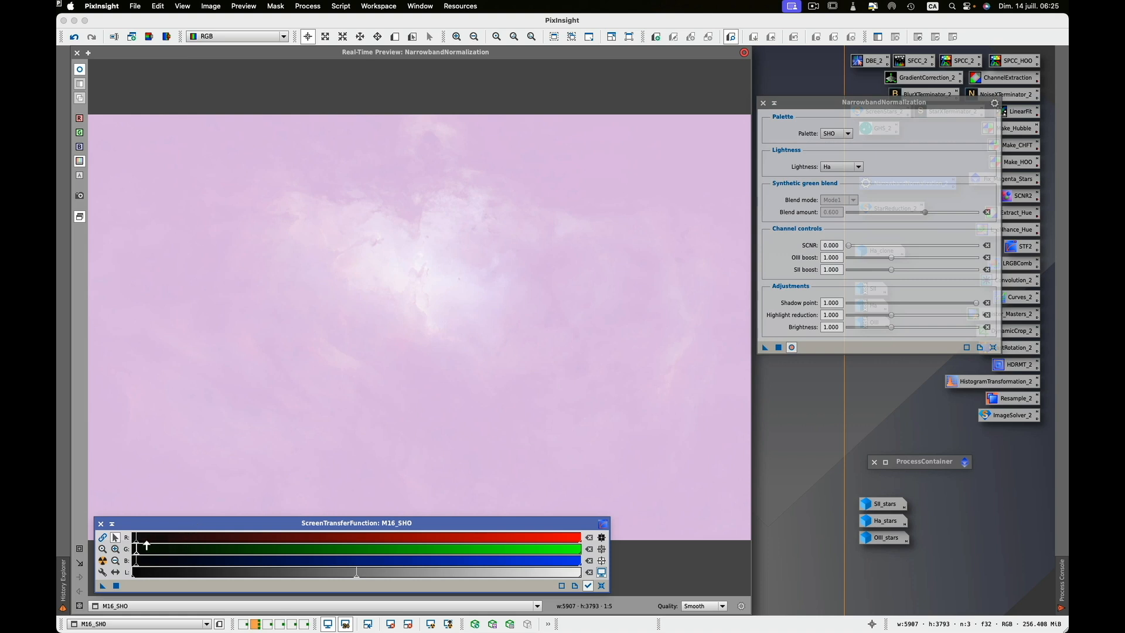
# Link the RGB channels in the screen stretch of M16_SHO, then adjust its shadows and midtones to darken the preview background and restore contrast.
pyautogui.click(103, 538)
pyautogui.moveTo(139, 546); pyautogui.dragTo(201, 549)
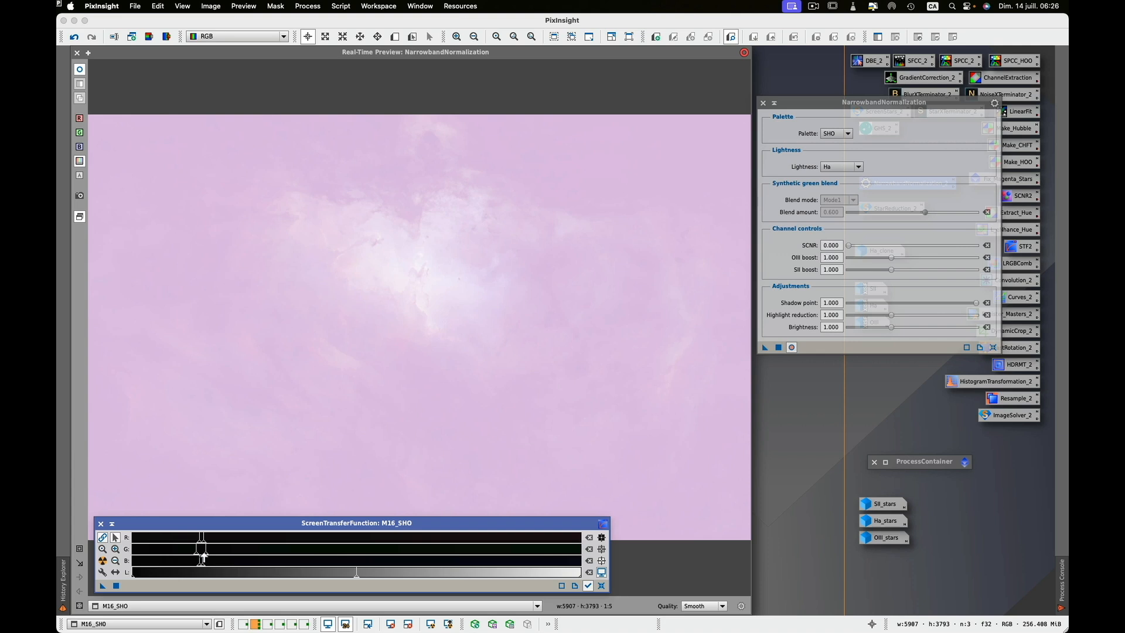
pyautogui.scroll(1, 204, 551)
pyautogui.moveTo(280, 556)
pyautogui.mouseDown()
pyautogui.moveTo(352, 559)
pyautogui.moveTo(338, 559)
pyautogui.mouseUp()
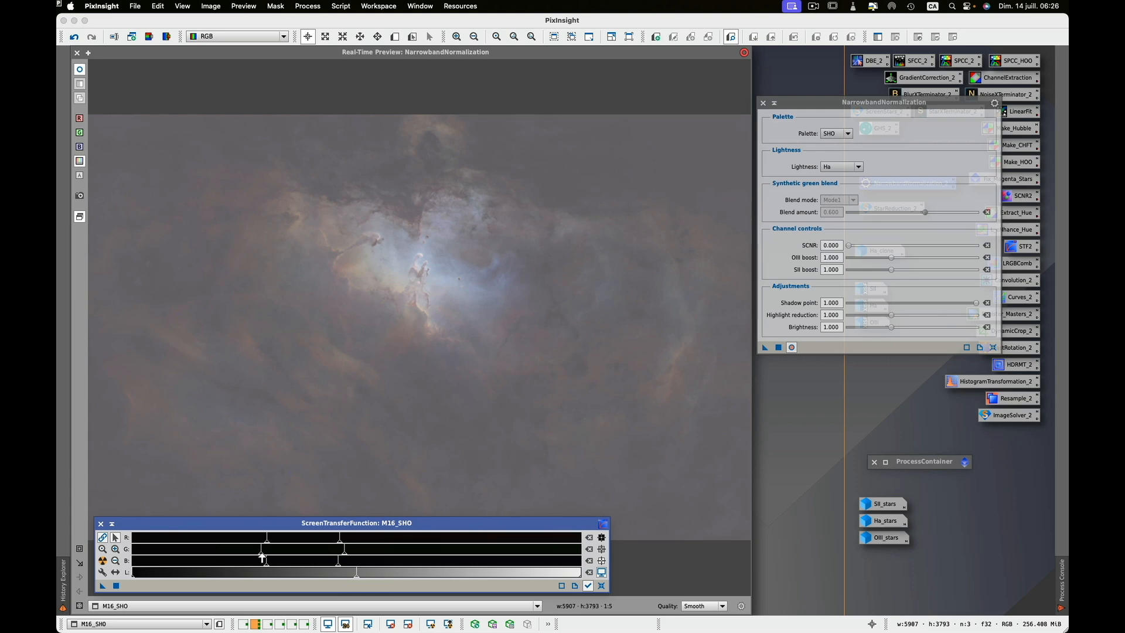
pyautogui.moveTo(262, 557); pyautogui.dragTo(308, 556)
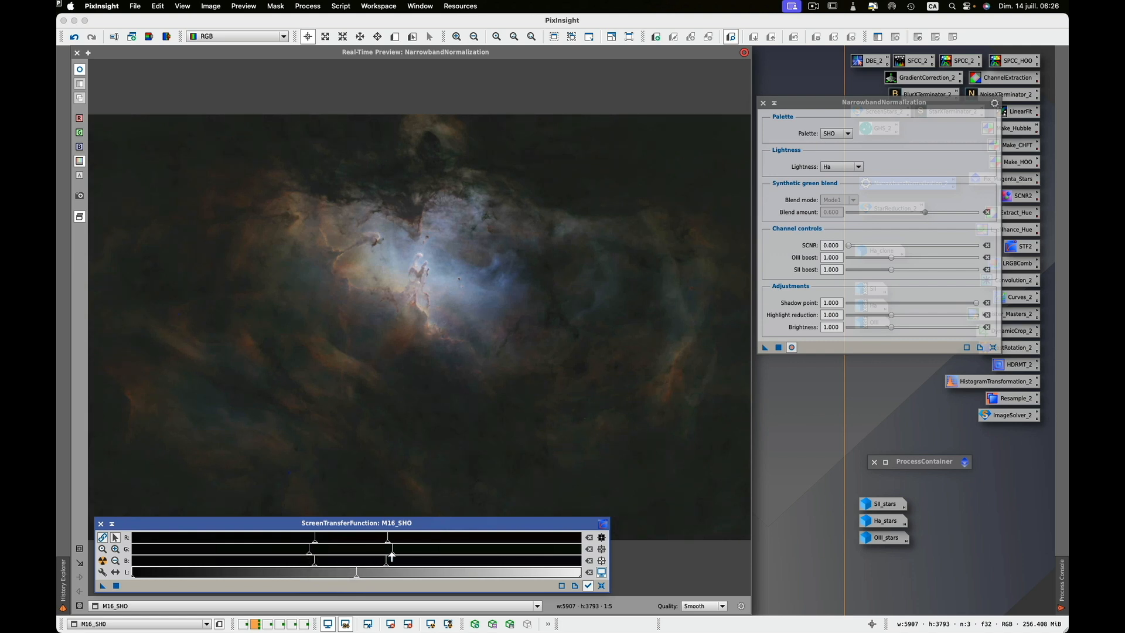
pyautogui.moveTo(391, 555); pyautogui.dragTo(361, 553)
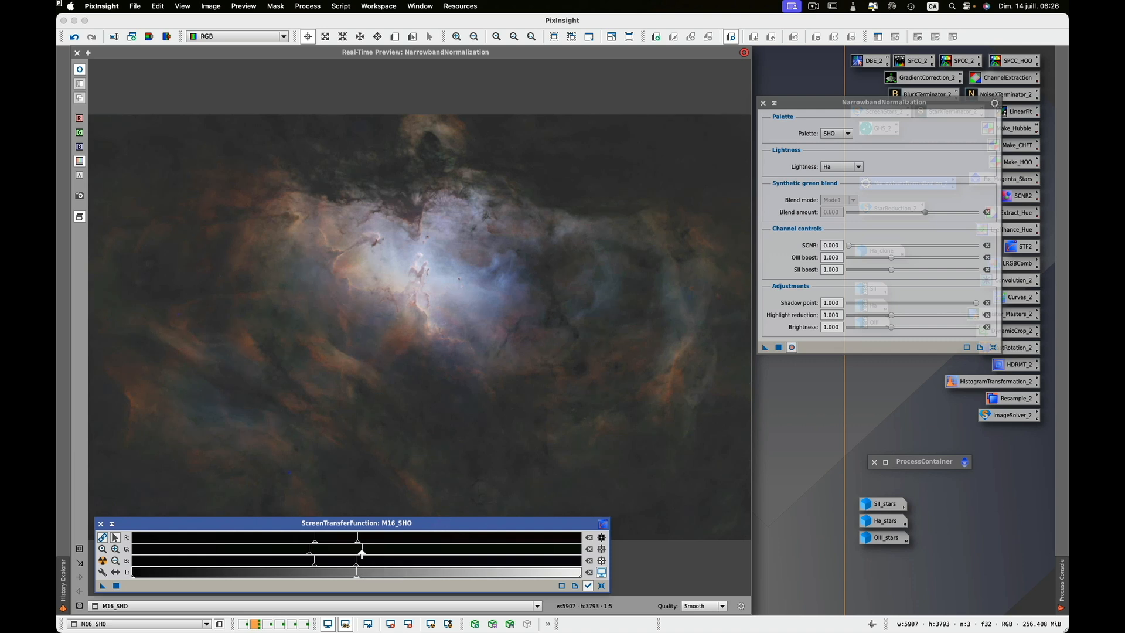
# Apply NarrowbandNormalization to M16_SHO with SCNR 0.545, OIII boost 1.318 and SII boost 1.268, and close the process and its real-time preview.
pyautogui.click(933, 236)
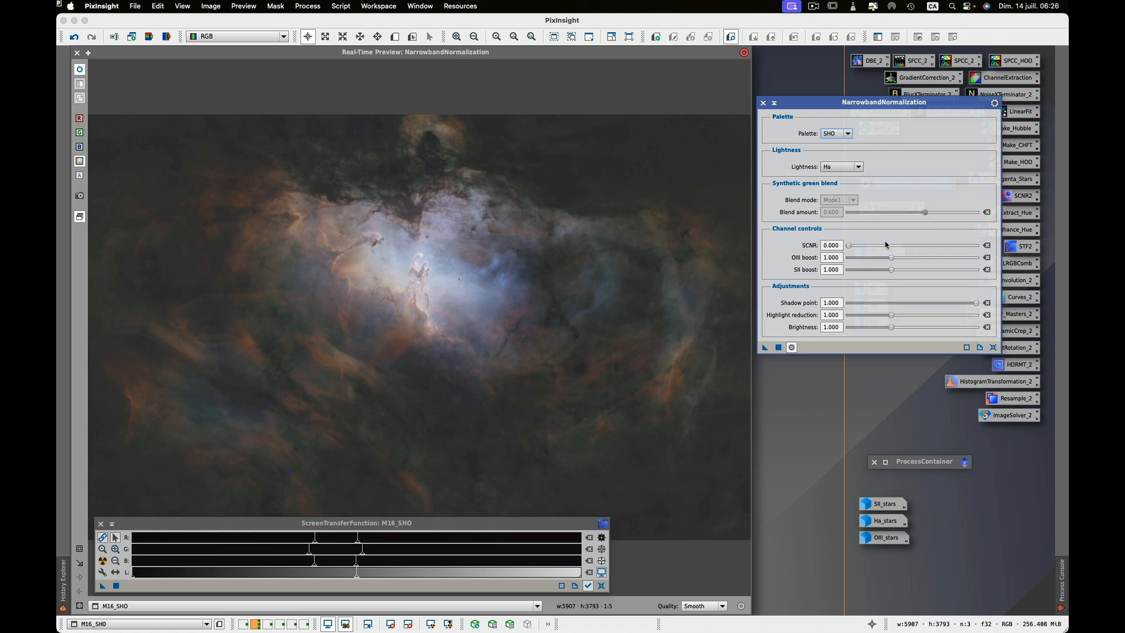
pyautogui.moveTo(849, 245); pyautogui.dragTo(918, 248)
pyautogui.moveTo(802, 262)
pyautogui.moveTo(891, 261); pyautogui.dragTo(919, 257)
pyautogui.moveTo(892, 274); pyautogui.dragTo(915, 272)
pyautogui.click(778, 348)
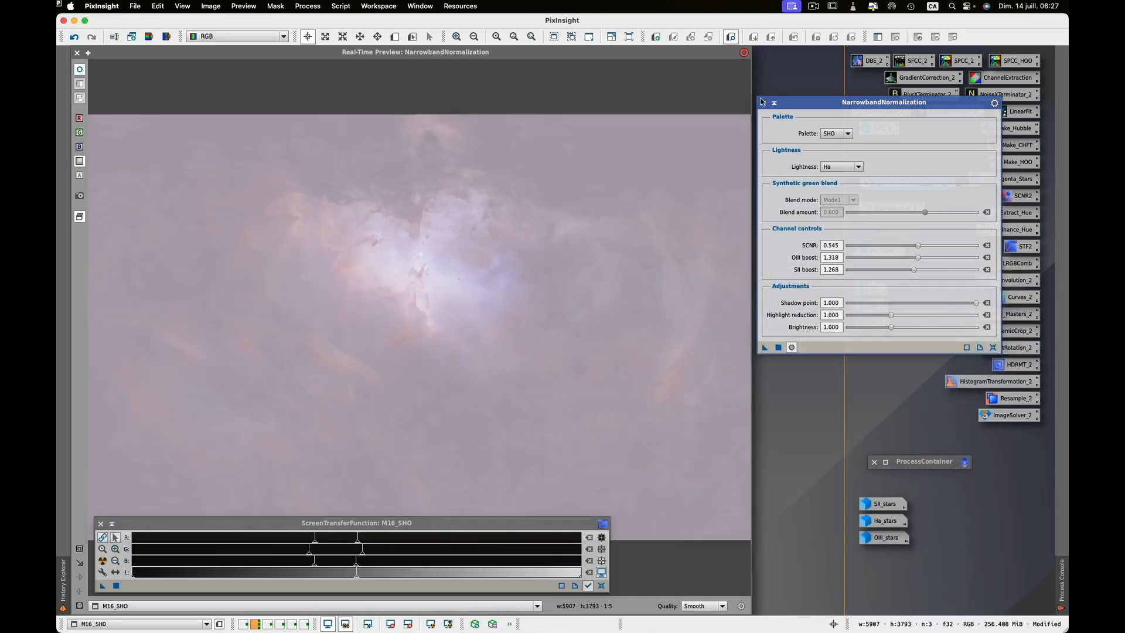
pyautogui.click(762, 104)
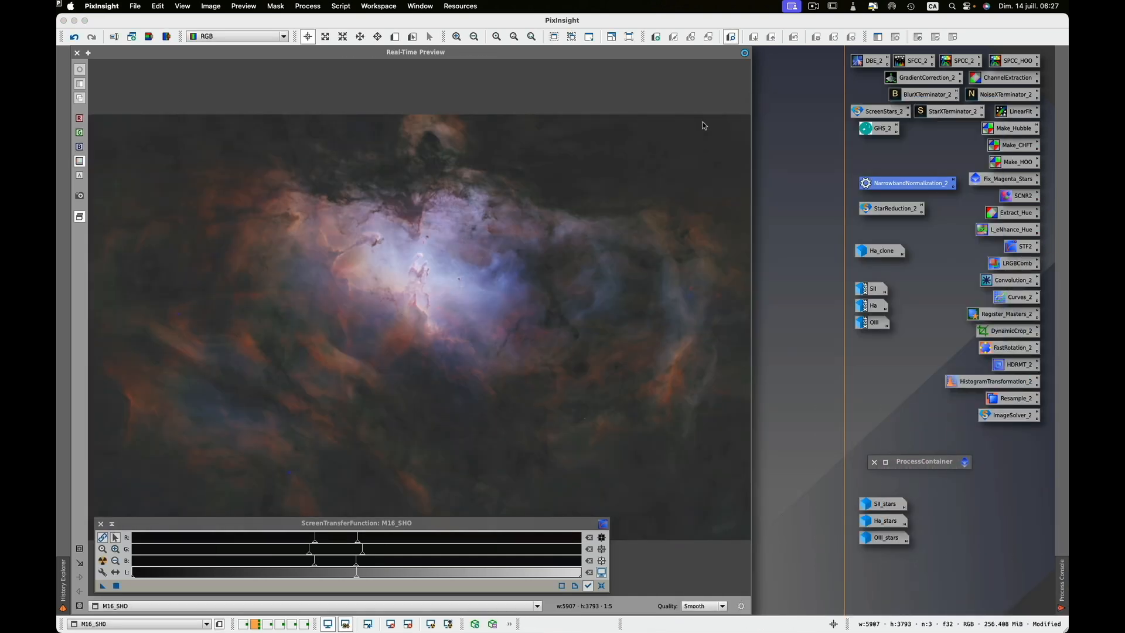
pyautogui.click(76, 53)
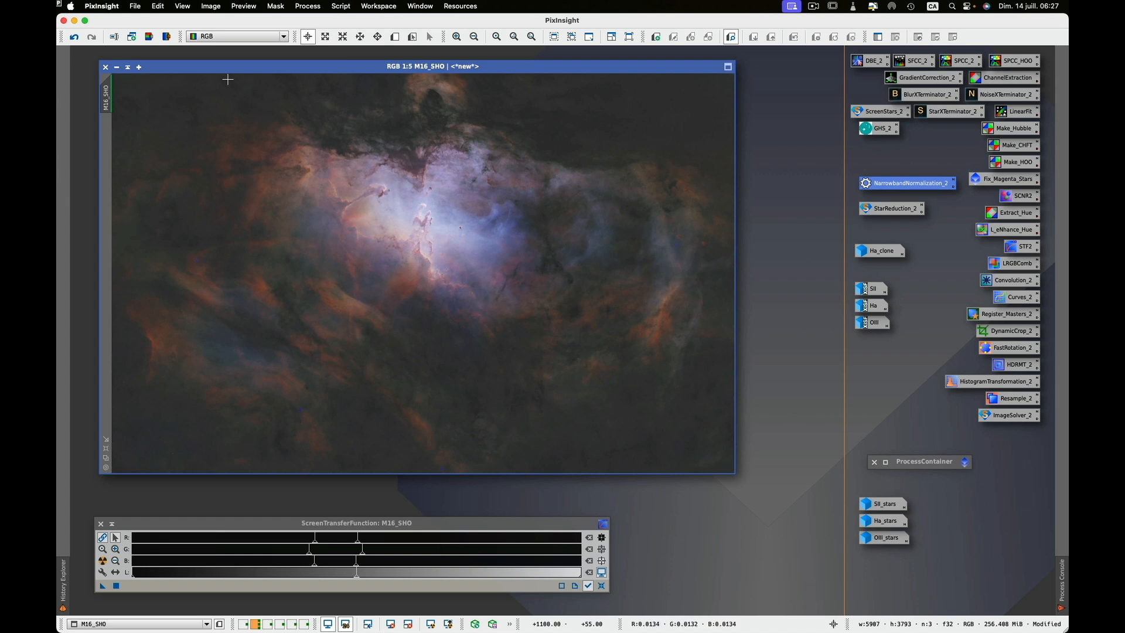
pyautogui.moveTo(234, 70); pyautogui.dragTo(227, 70)
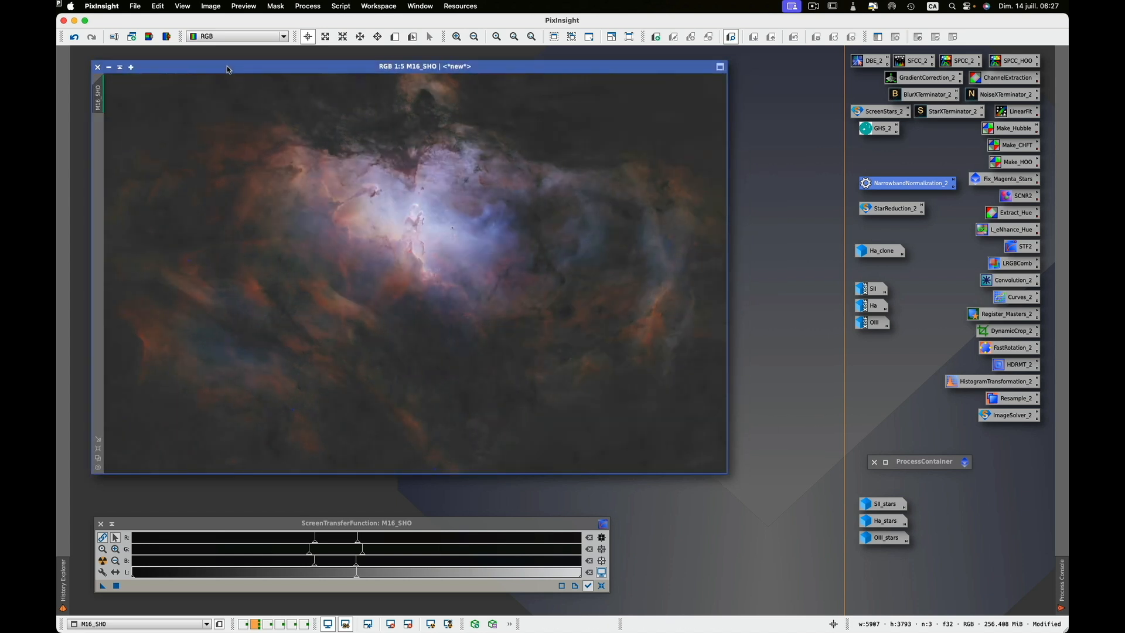
# Run SetiAstro's Statistical Stretch on M16_SHO with target median 0.20 and curves boost 0.10, and inspect the refreshed preview.
pyautogui.click(342, 7)
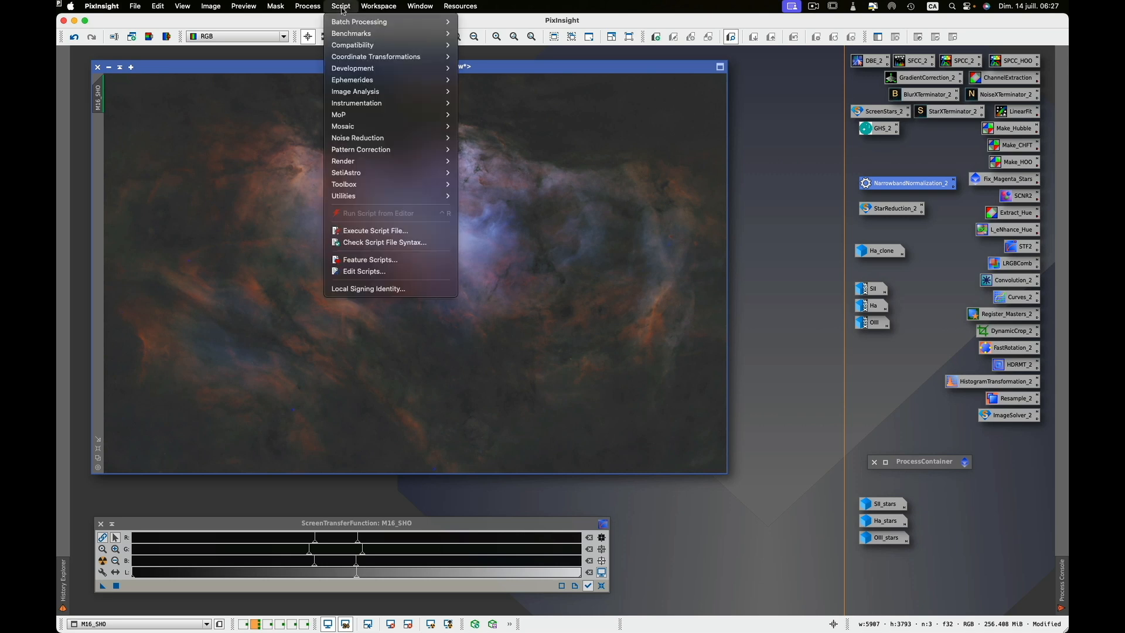
pyautogui.moveTo(377, 173)
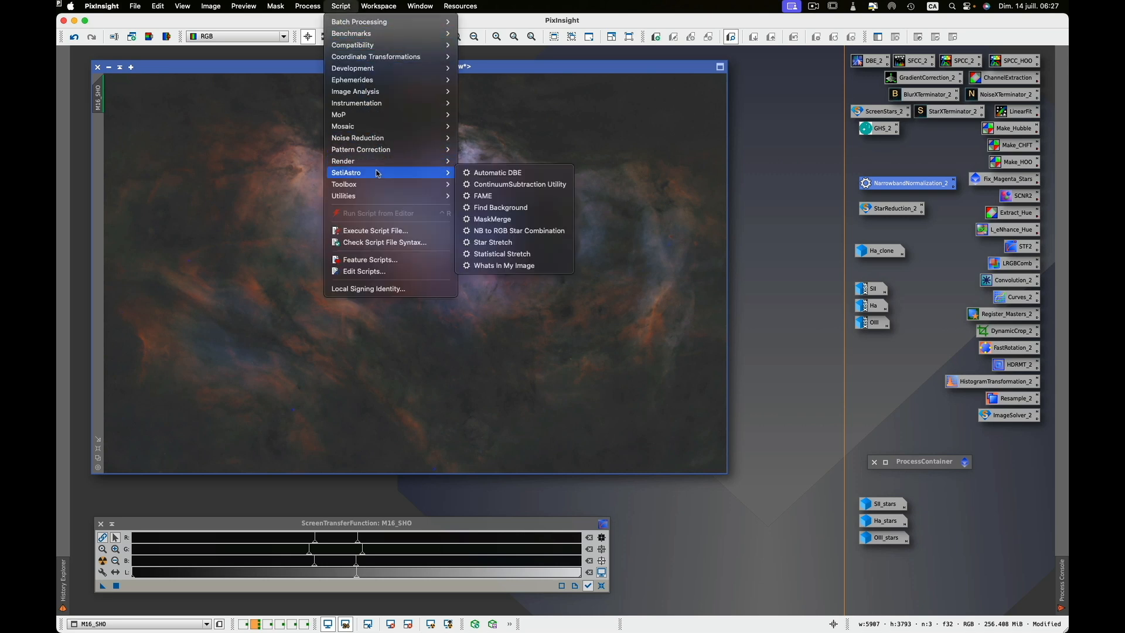
pyautogui.click(522, 256)
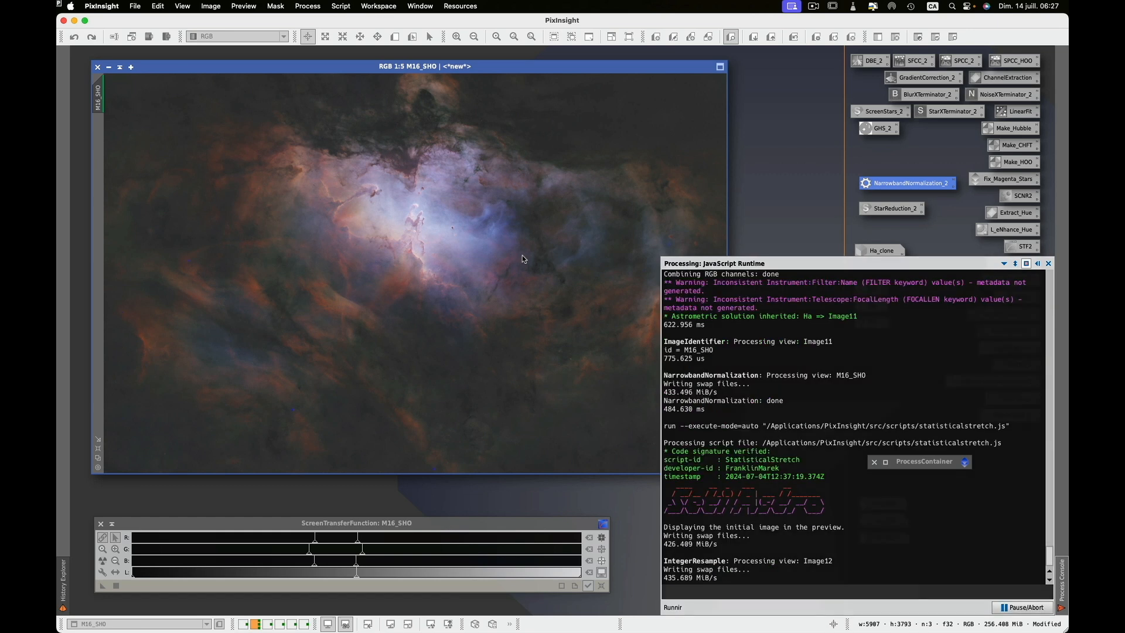
pyautogui.moveTo(490, 195); pyautogui.dragTo(380, 104)
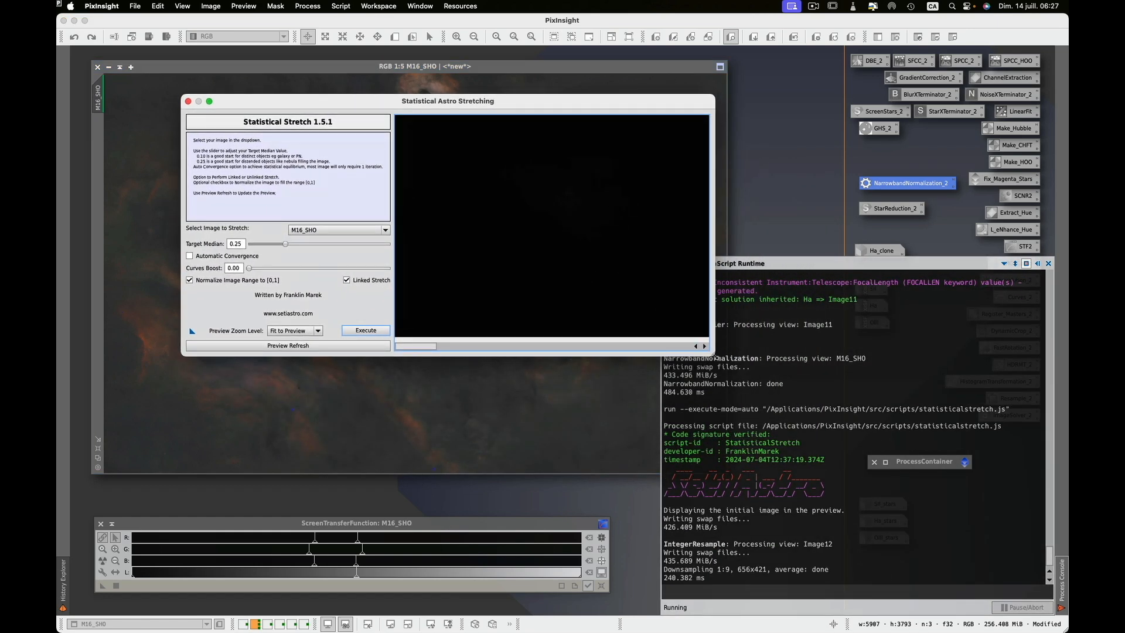
pyautogui.moveTo(715, 356); pyautogui.dragTo(918, 504)
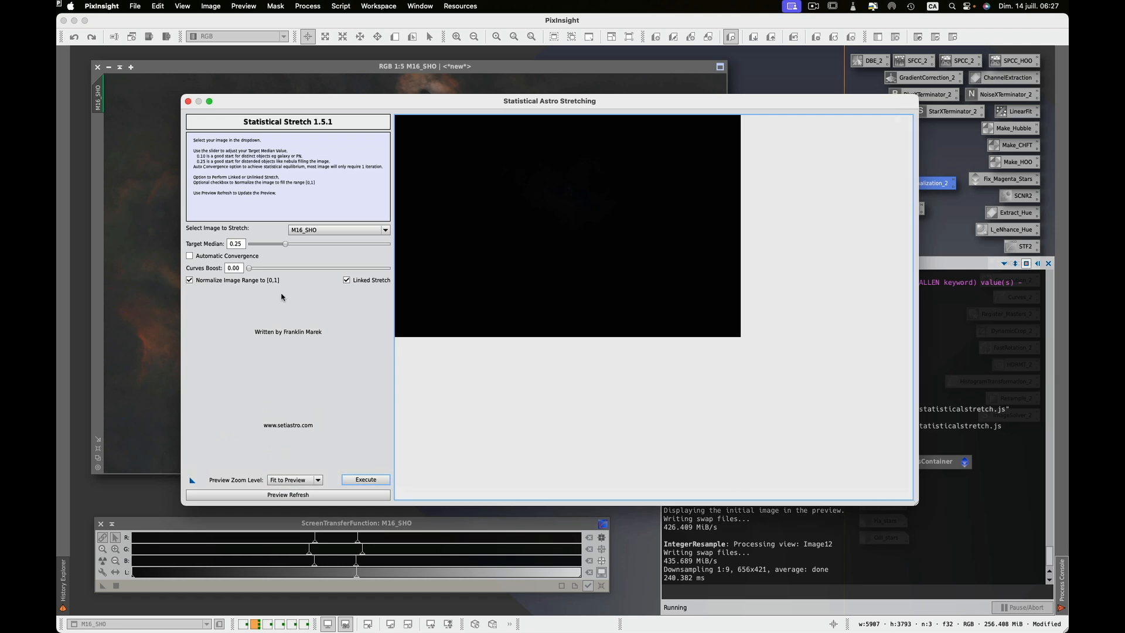
pyautogui.moveTo(285, 244); pyautogui.dragTo(277, 270)
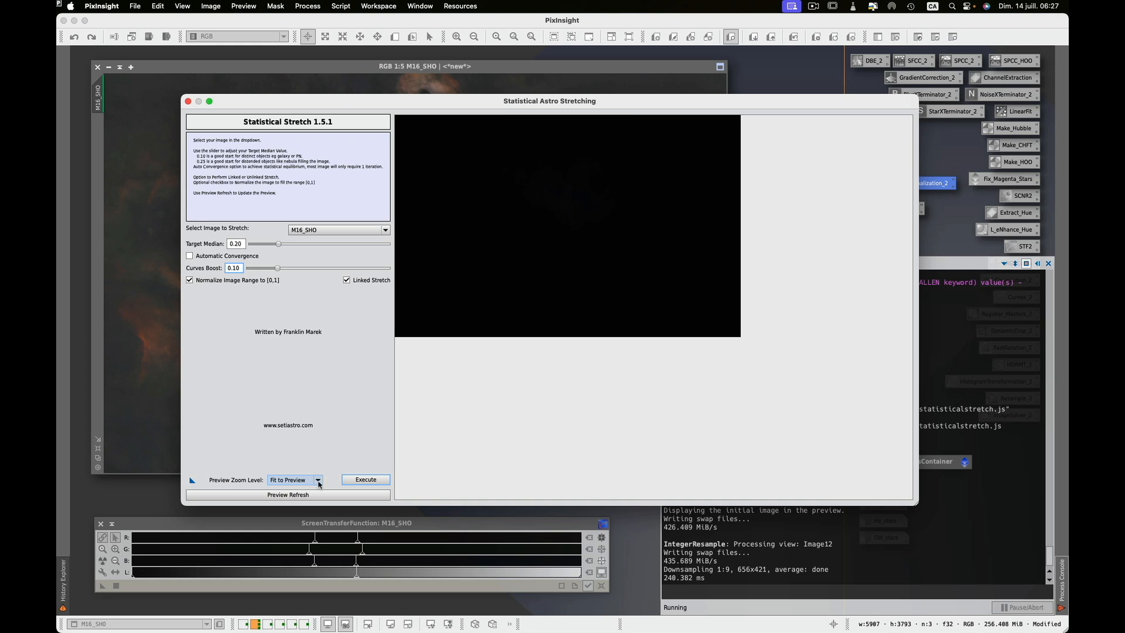
pyautogui.click(301, 495)
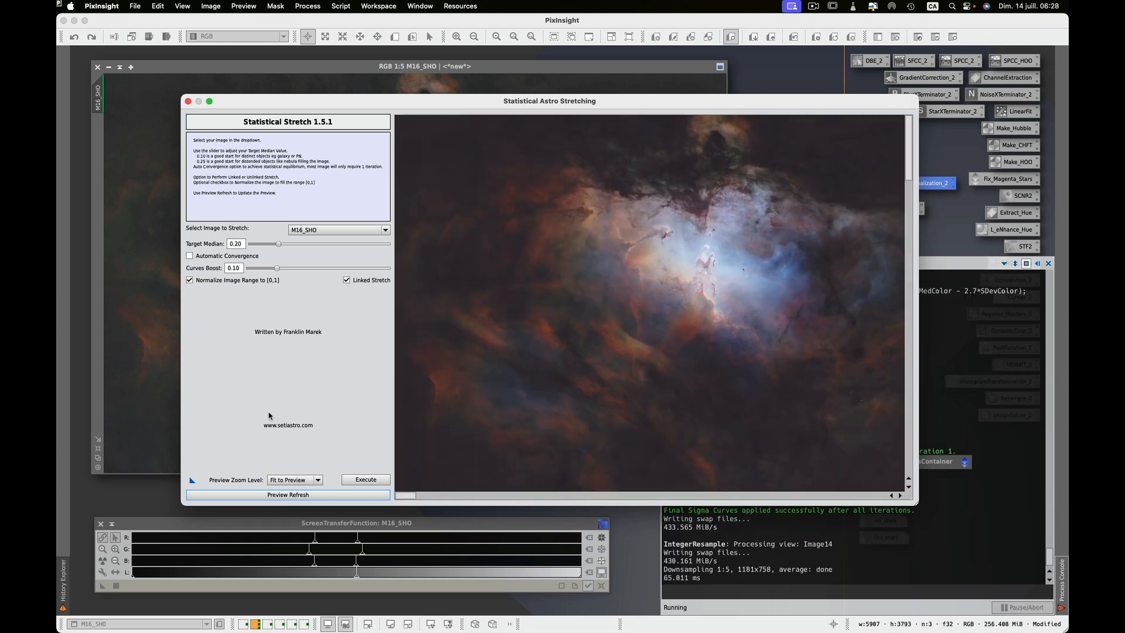
pyautogui.moveTo(745, 264); pyautogui.dragTo(668, 291)
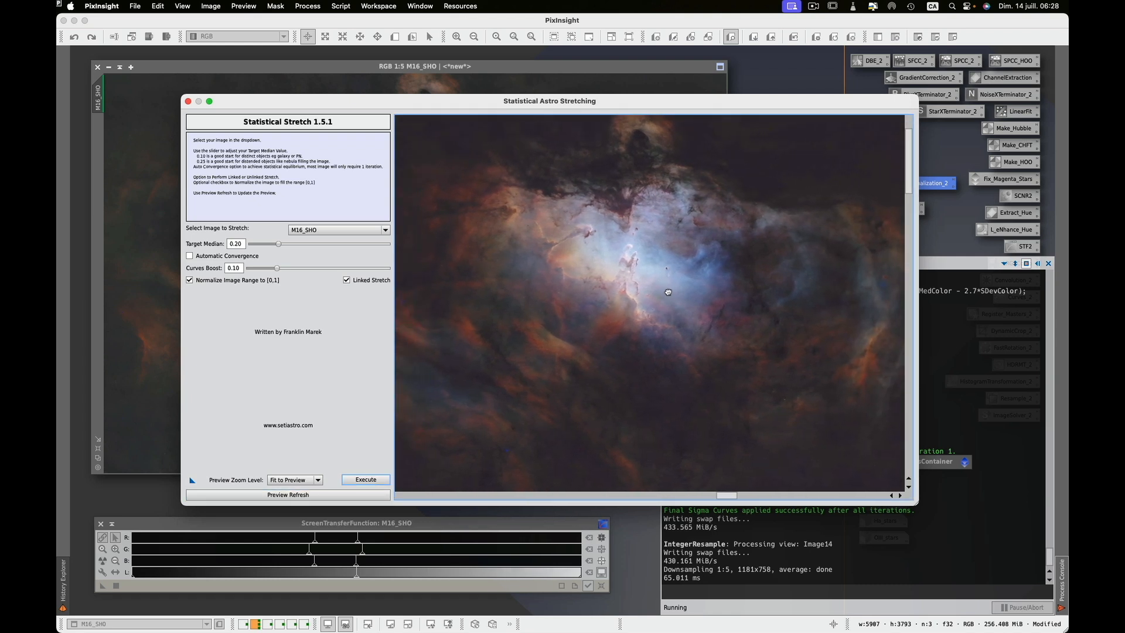
# Try a target median of 0.22 in the Statistical Stretch preview.
pyautogui.click(279, 245)
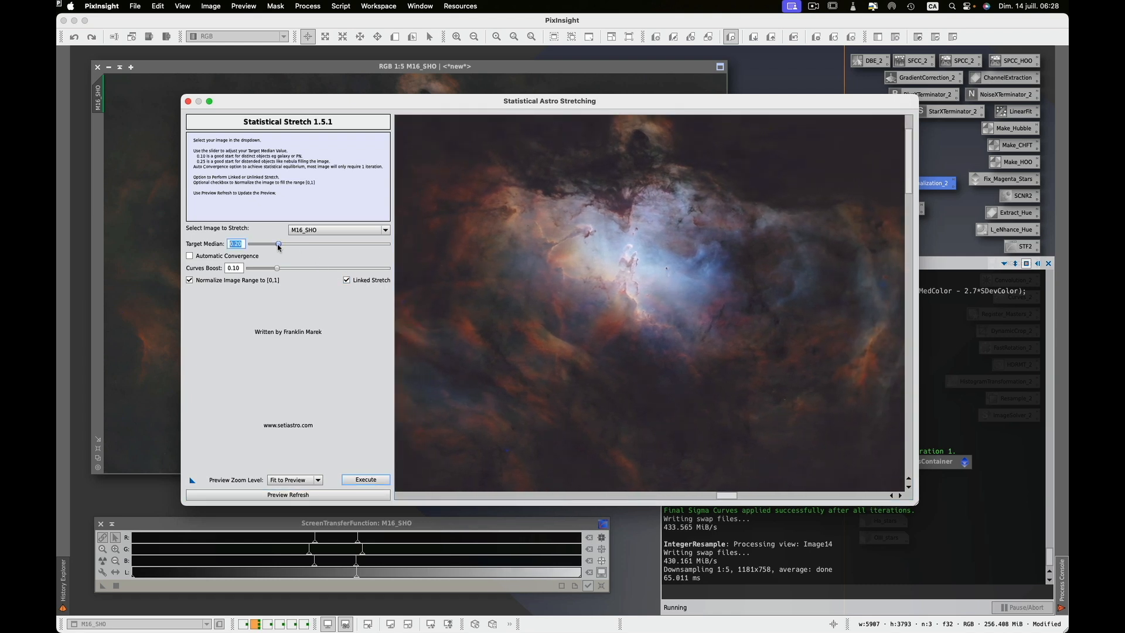
pyautogui.moveTo(278, 247); pyautogui.dragTo(280, 248)
pyautogui.click(312, 495)
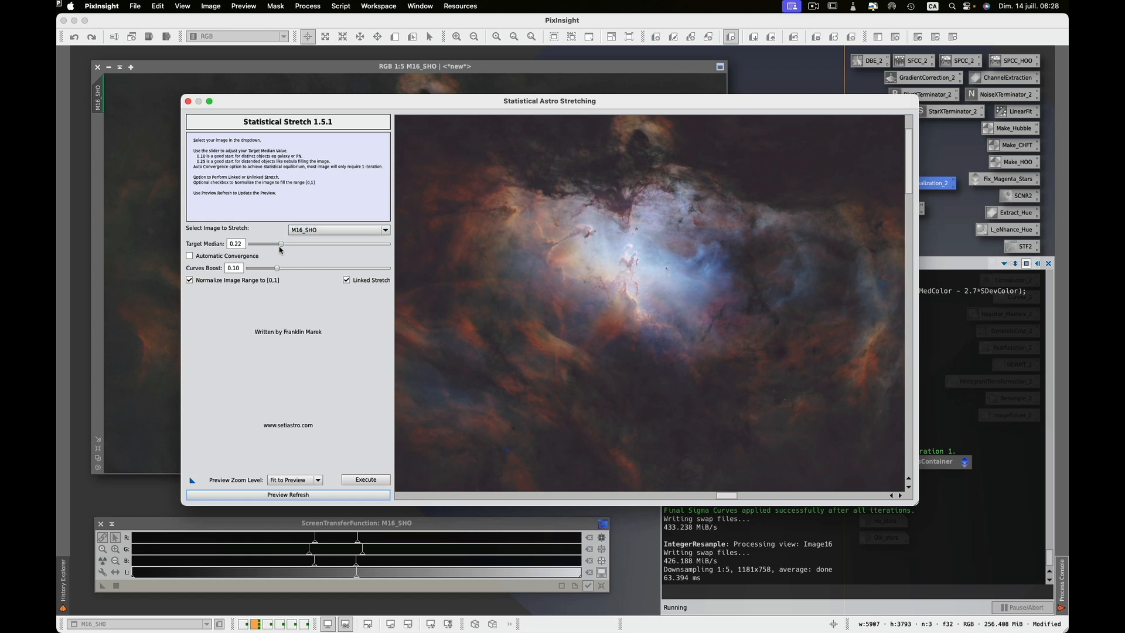
# Set the target median to 0.18, refresh the preview, and apply the statistical stretch to M16_SHO before closing the dialog.
pyautogui.moveTo(281, 245); pyautogui.dragTo(277, 245)
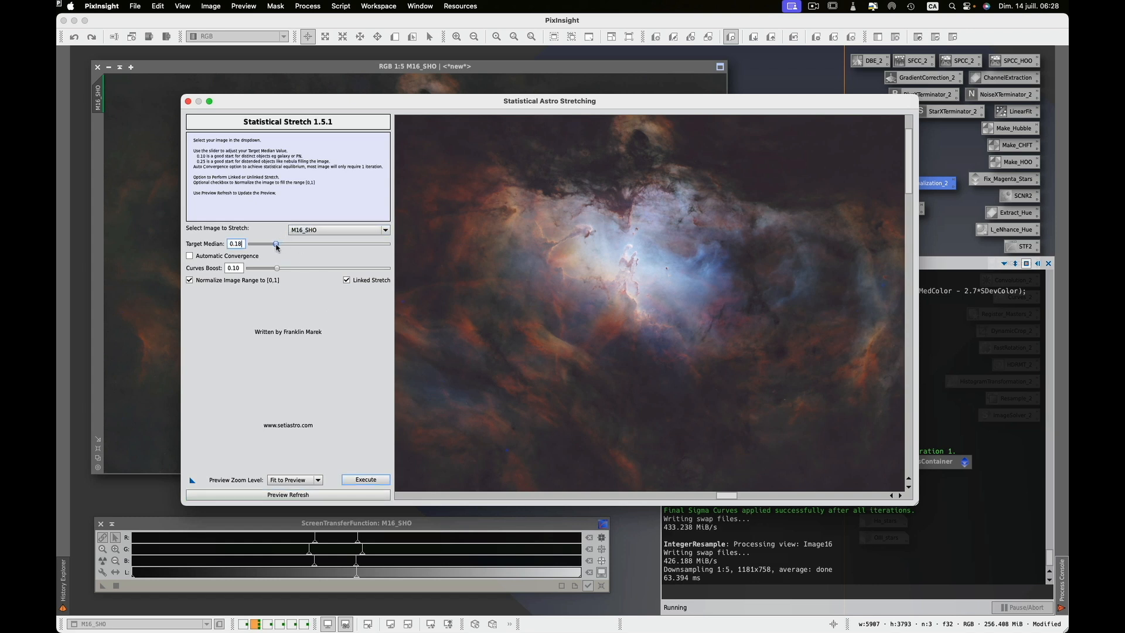
pyautogui.click(311, 496)
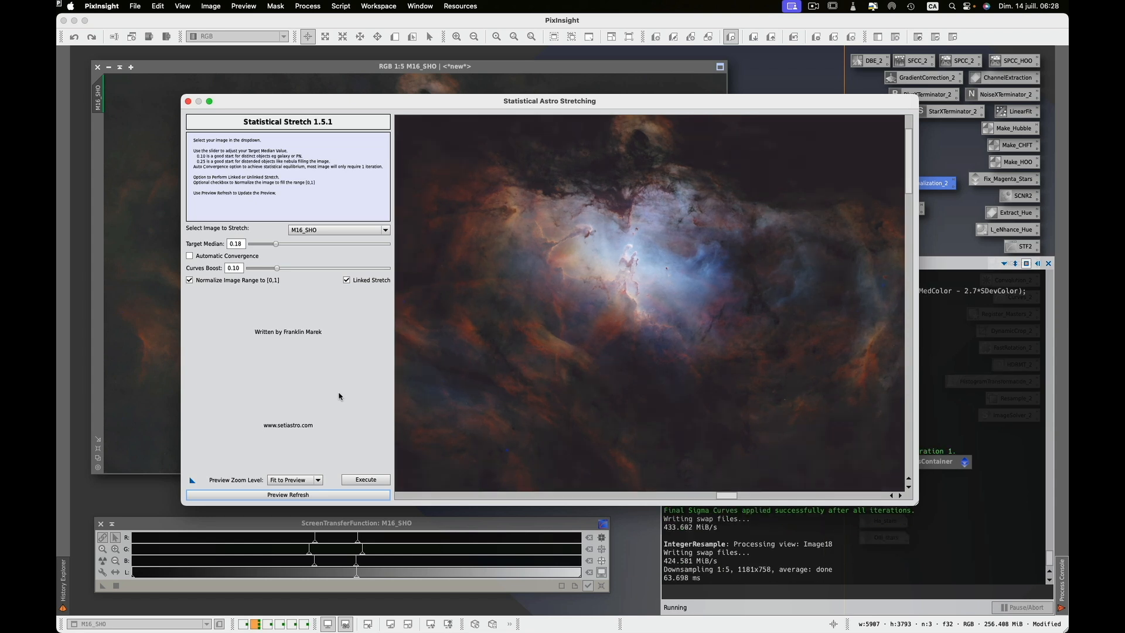
pyautogui.click(371, 480)
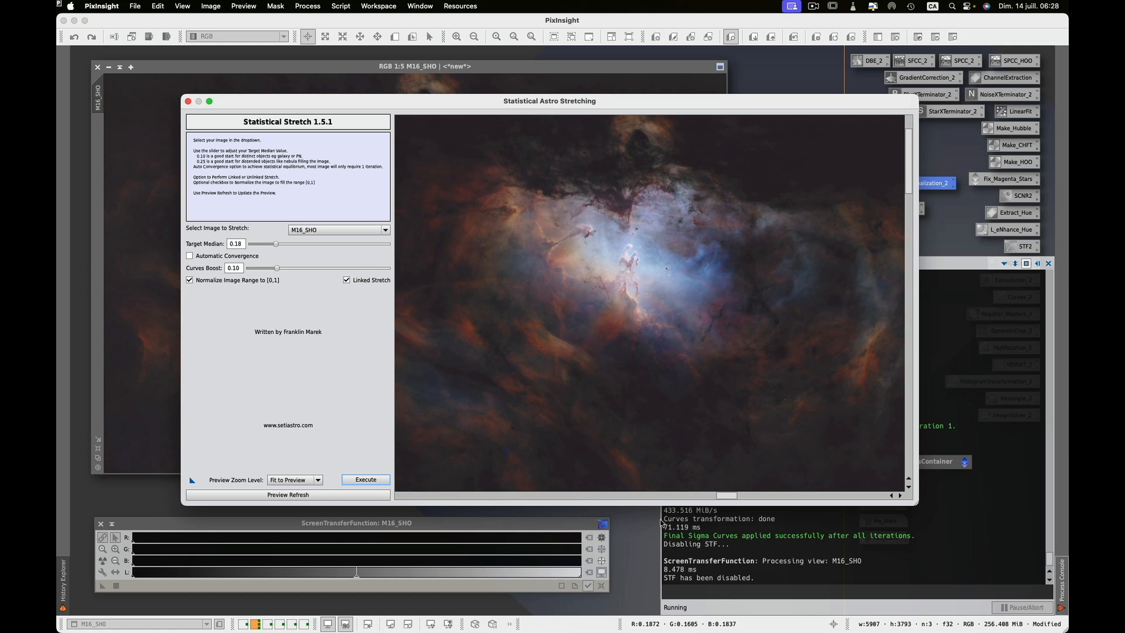
pyautogui.click(188, 101)
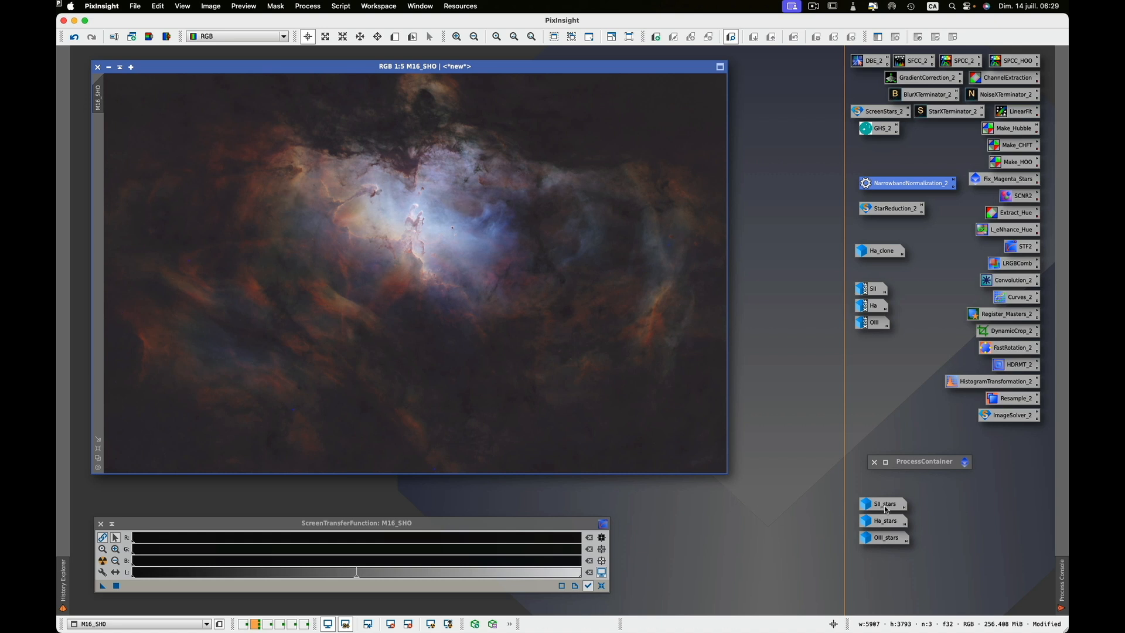
# Open SetiAstro's NB to RGB Star Combination script and assign Ha_stars, OIII_stars and SII_stars as its Ha, OIII and SII star images.
pyautogui.moveTo(886, 509)
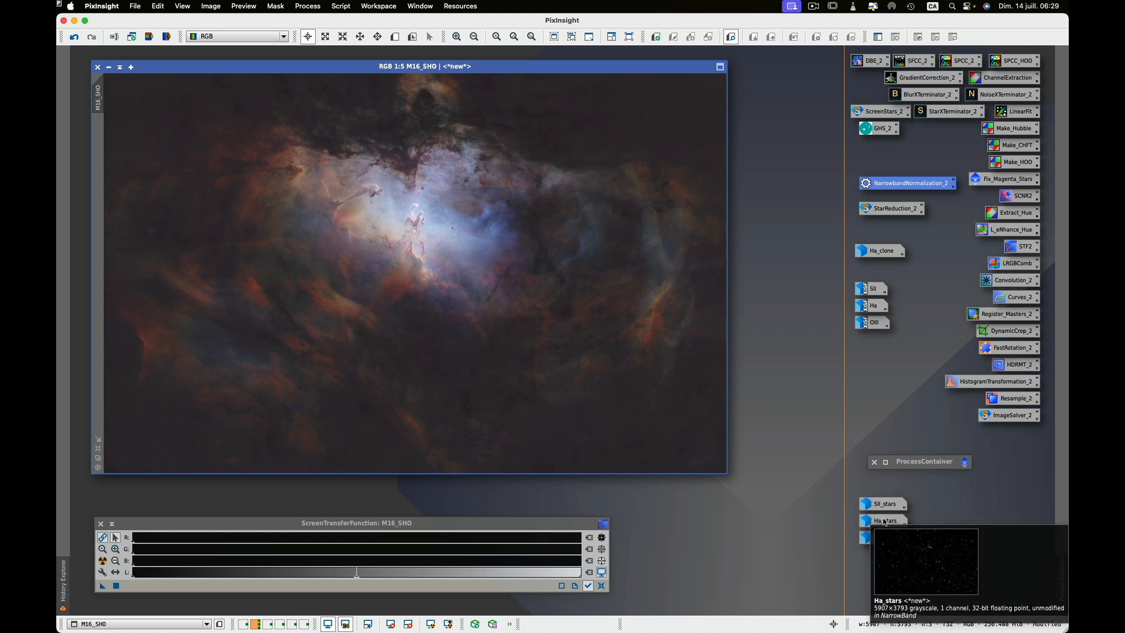
pyautogui.moveTo(884, 545)
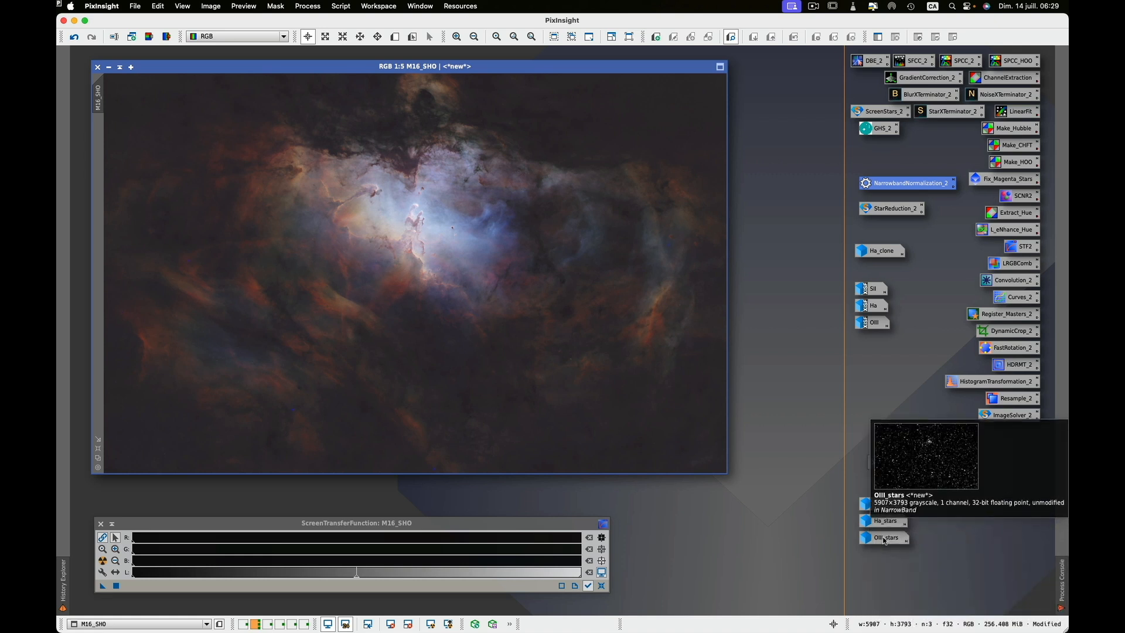
pyautogui.click(341, 7)
pyautogui.moveTo(364, 174)
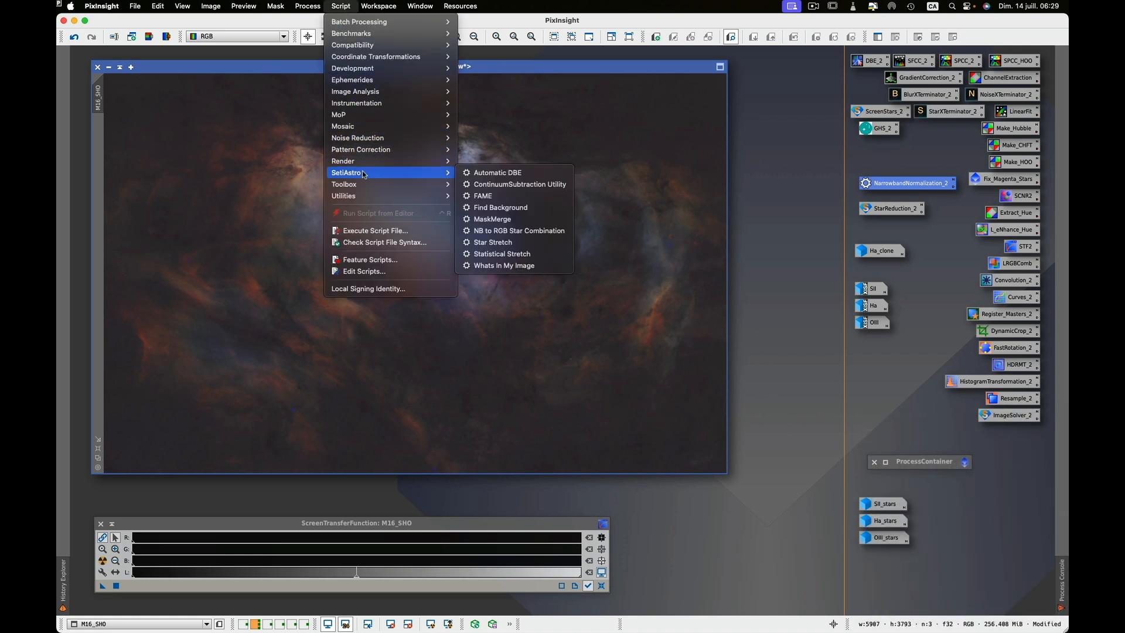
pyautogui.click(526, 235)
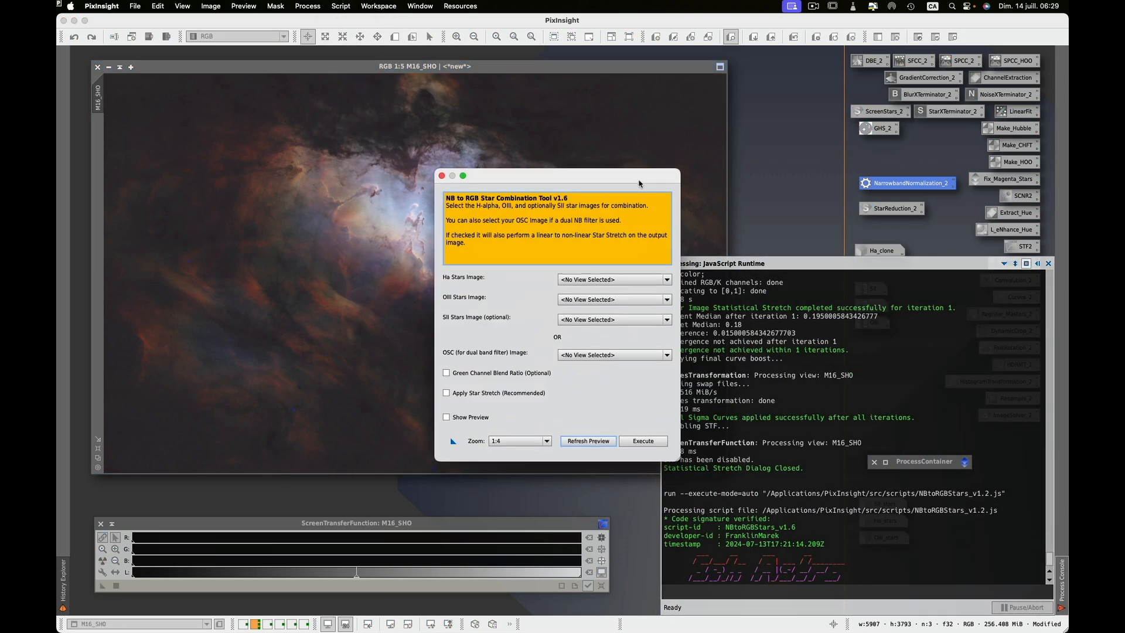
pyautogui.moveTo(638, 186); pyautogui.dragTo(634, 124)
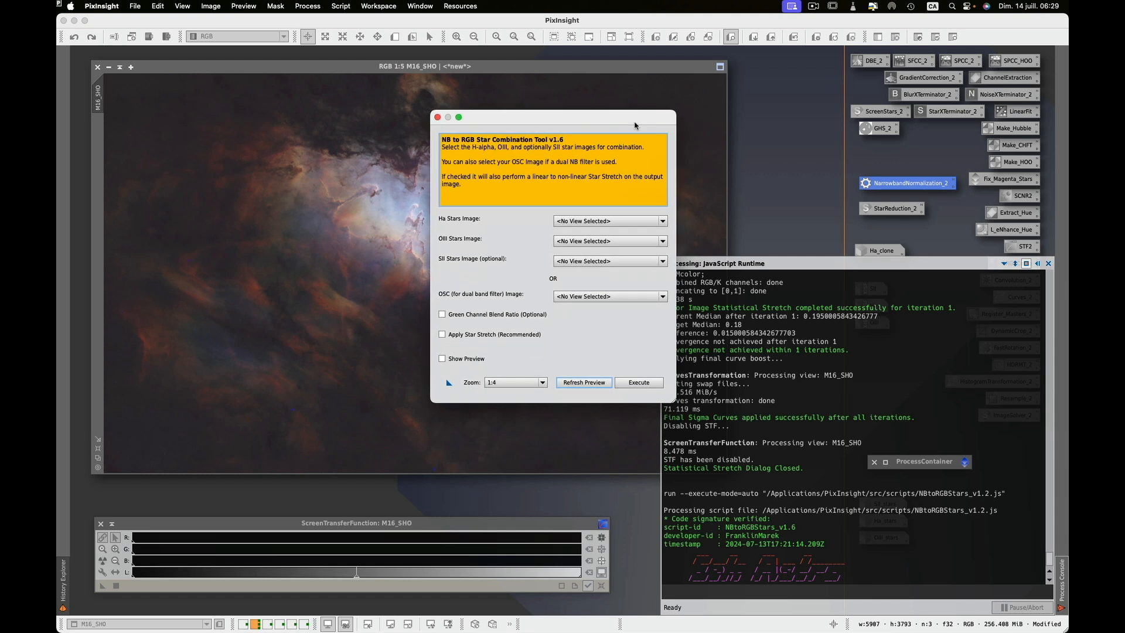
pyautogui.click(661, 222)
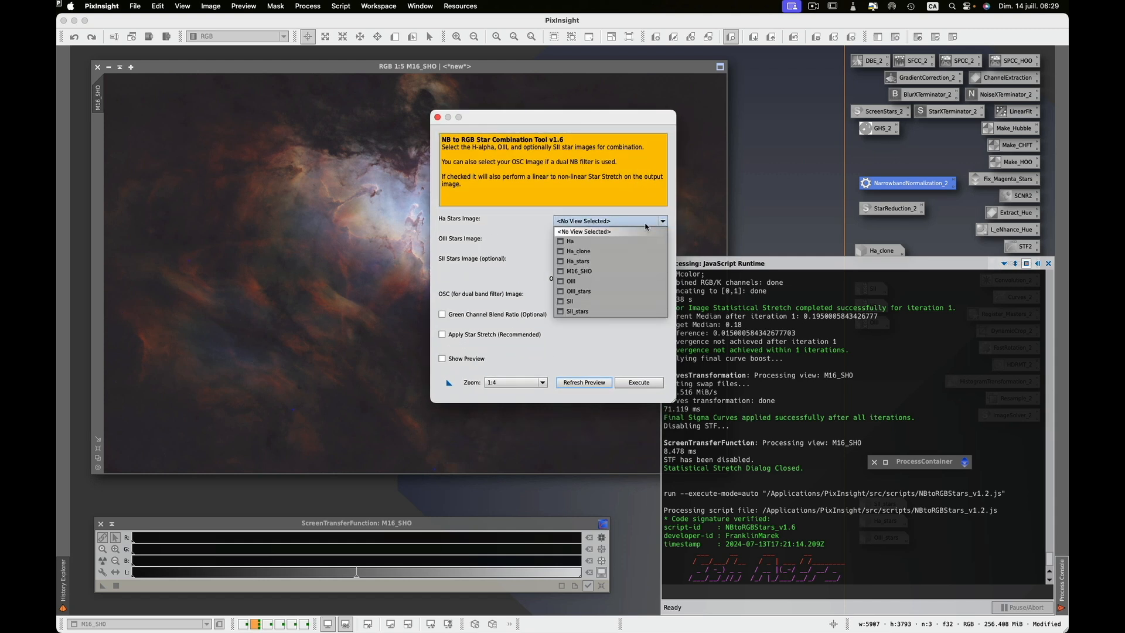
pyautogui.click(577, 261)
pyautogui.click(593, 244)
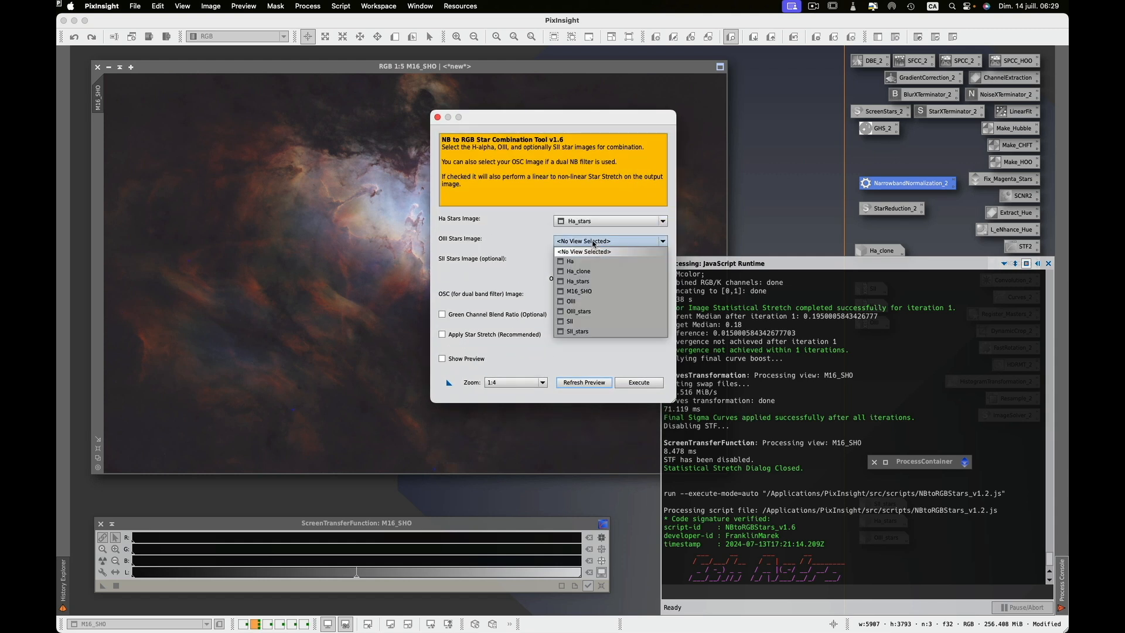
pyautogui.click(582, 312)
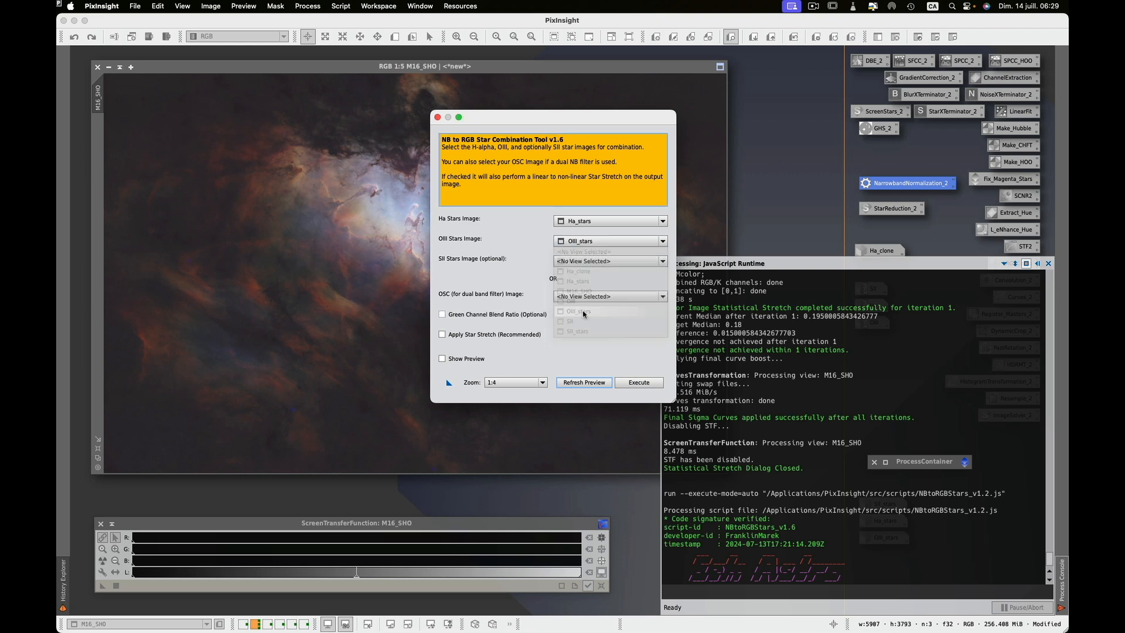
pyautogui.click(593, 260)
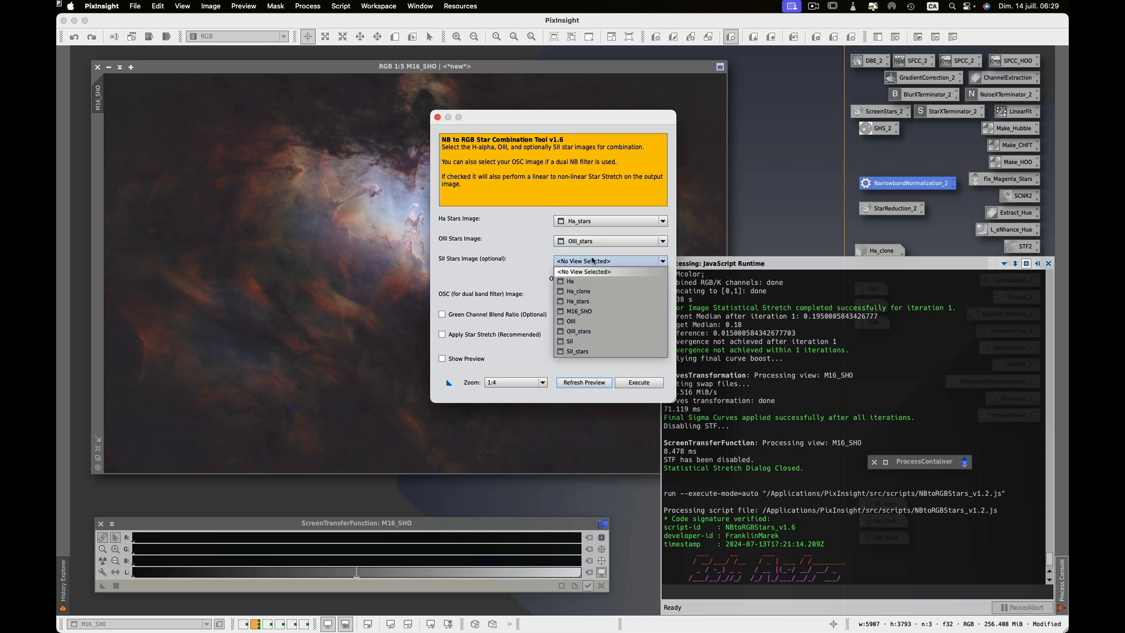
pyautogui.click(580, 352)
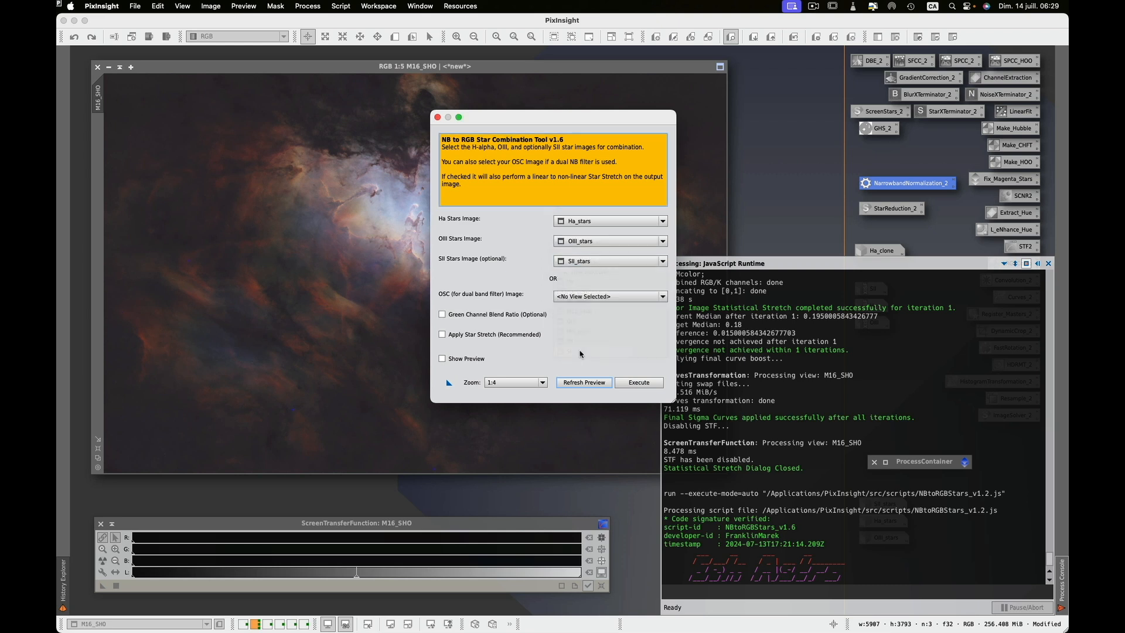
# Enable Apply Star Stretch and Show Preview, enlarge the dialog, and inspect the combined stars at 1:1 zoom.
pyautogui.click(442, 335)
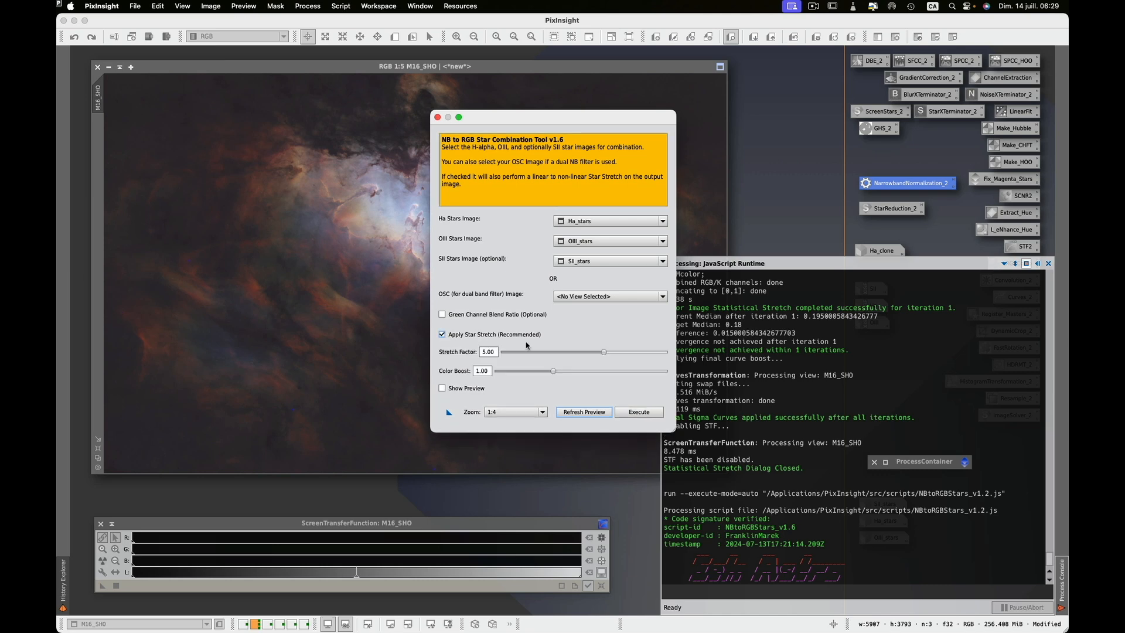
pyautogui.moveTo(614, 119); pyautogui.dragTo(343, 92)
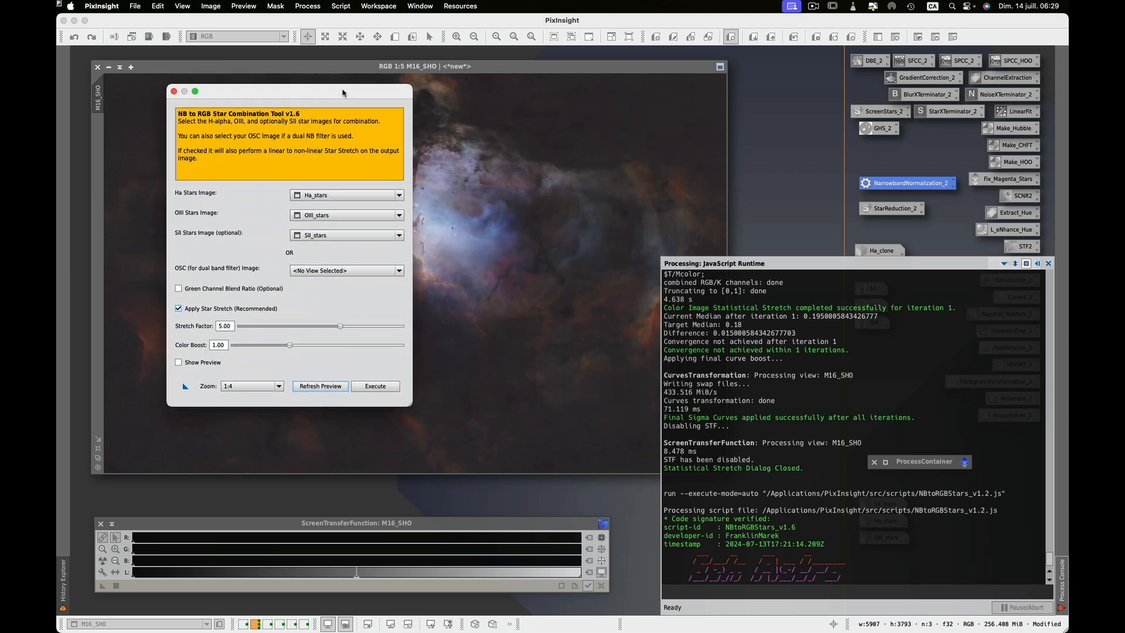
pyautogui.click(170, 363)
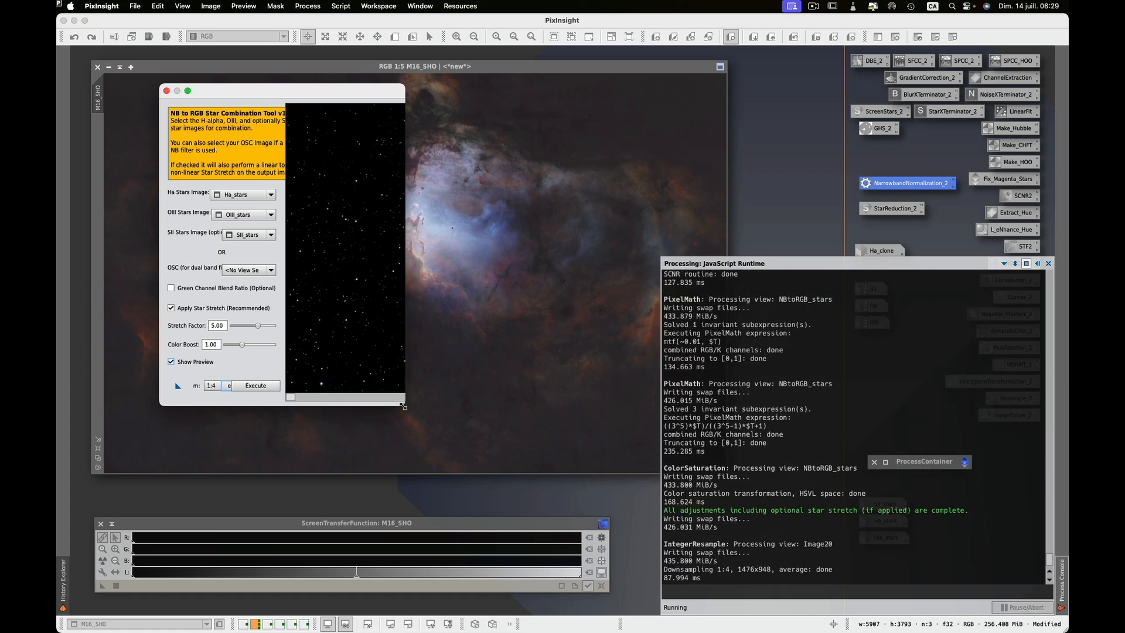
pyautogui.moveTo(563, 406); pyautogui.dragTo(969, 476)
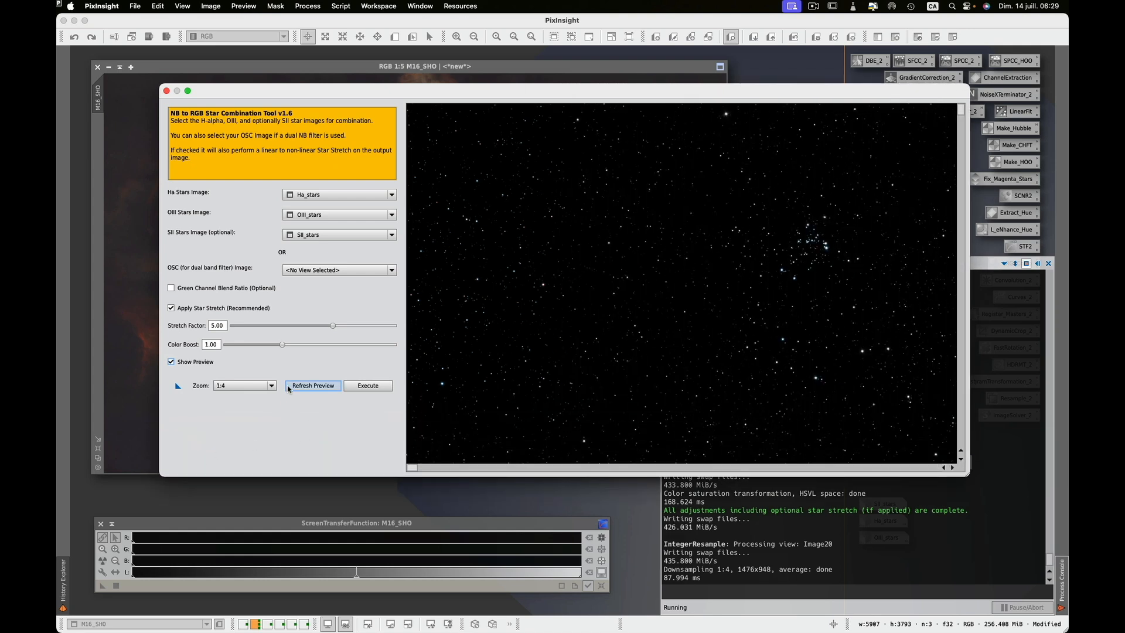
pyautogui.click(270, 386)
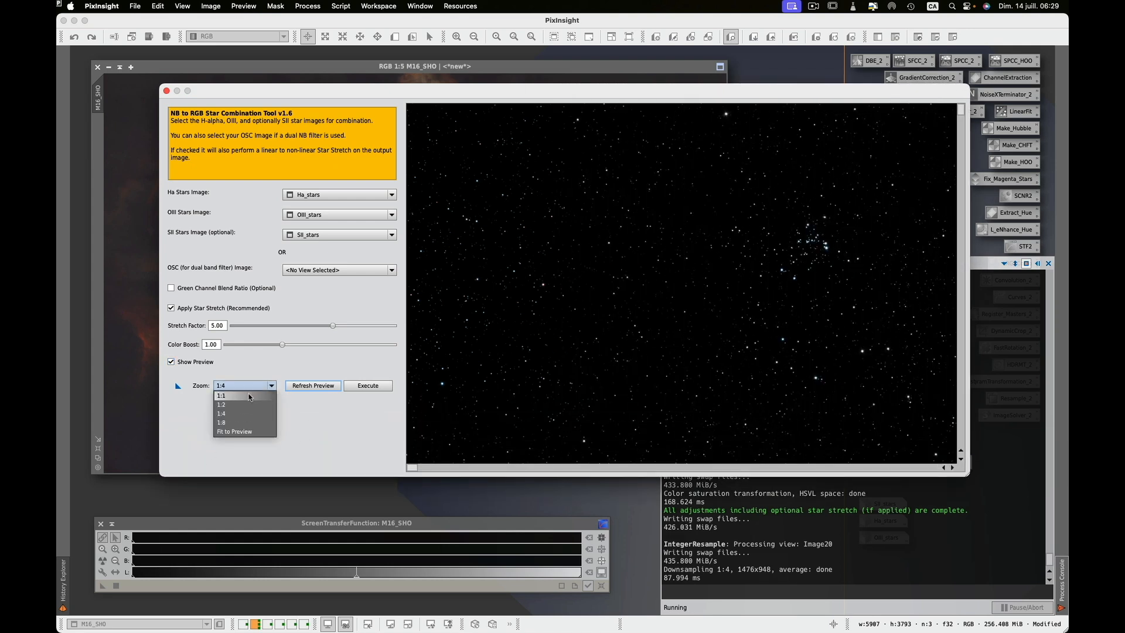
pyautogui.click(249, 396)
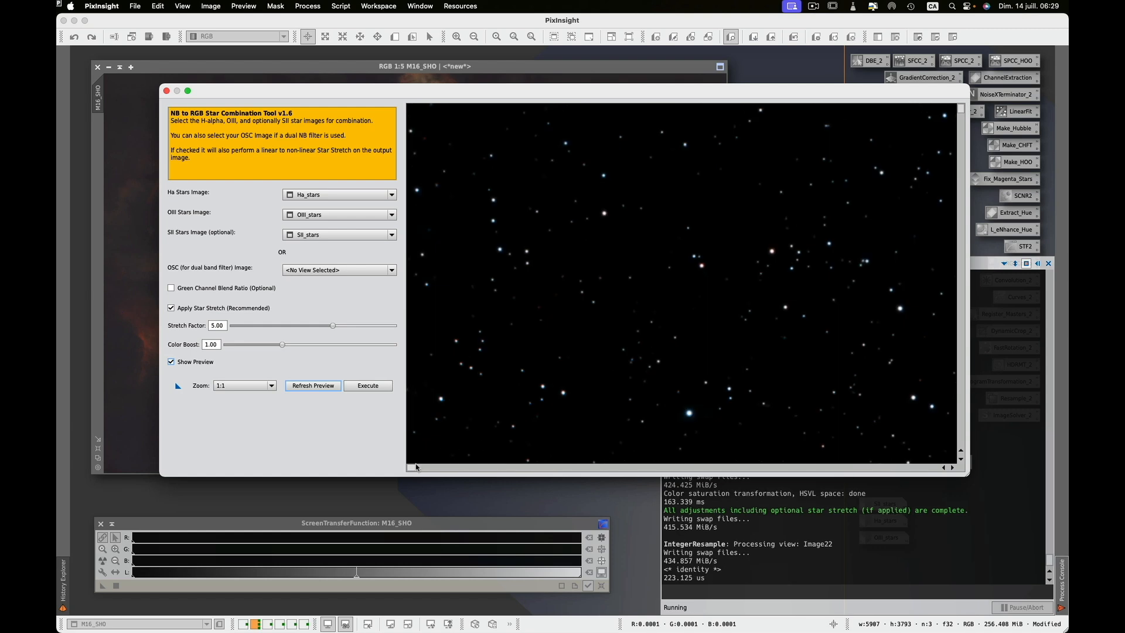
pyautogui.moveTo(415, 467); pyautogui.dragTo(623, 476)
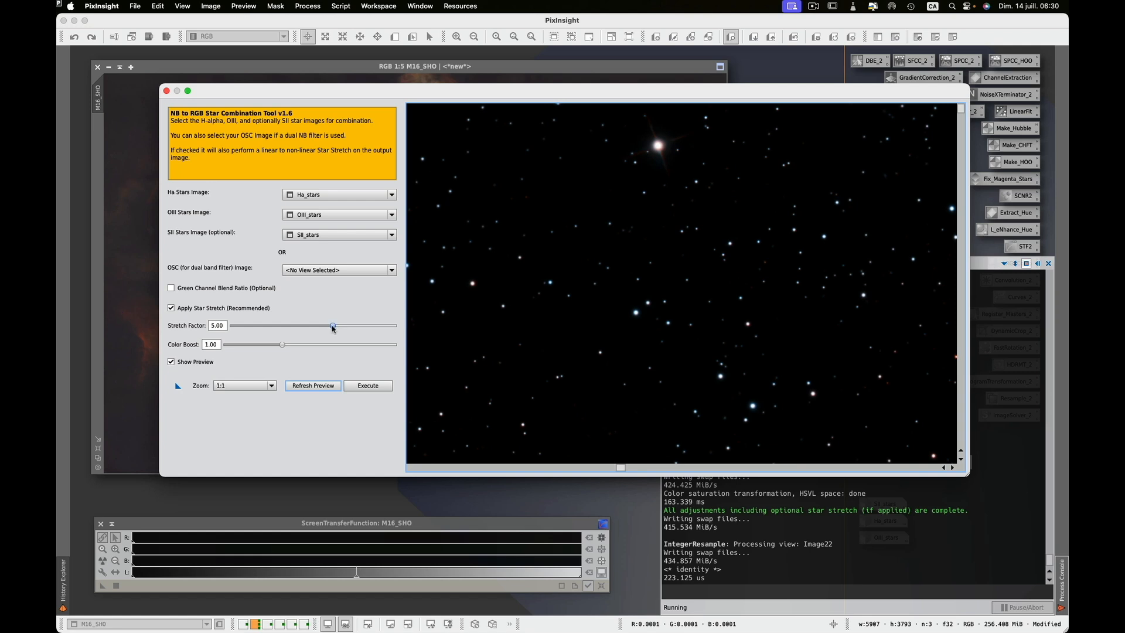
# Set the stretch factor to 6.00 and the color boost to 1.51, refresh the preview, and execute the star combination.
pyautogui.moveTo(332, 327); pyautogui.dragTo(352, 330)
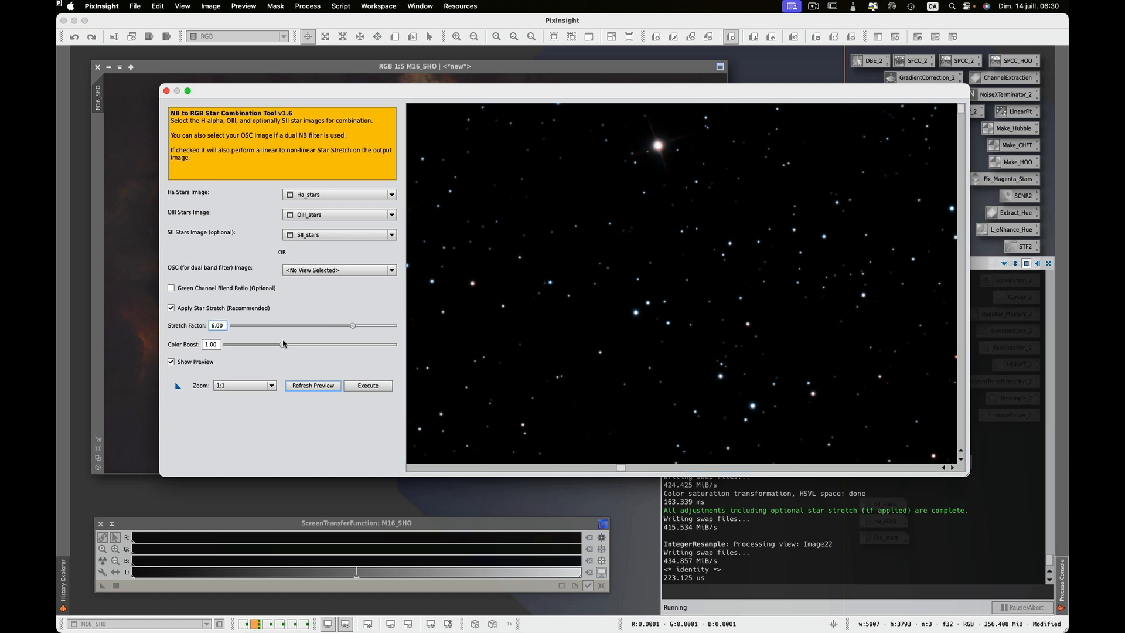
pyautogui.moveTo(281, 347); pyautogui.dragTo(311, 351)
pyautogui.click(310, 387)
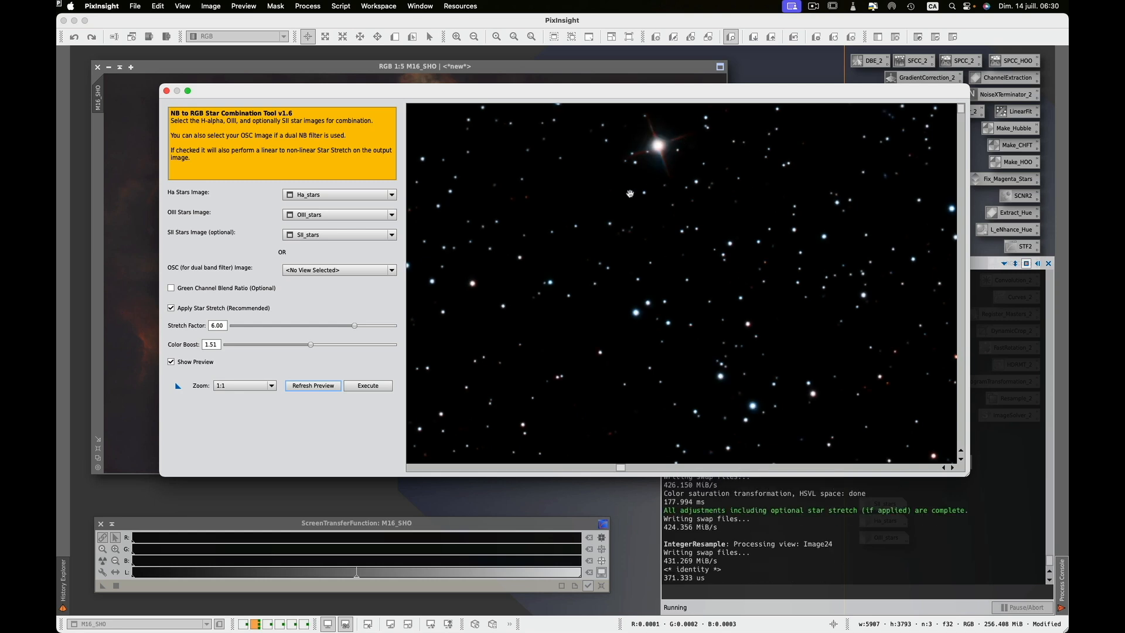
pyautogui.click(364, 384)
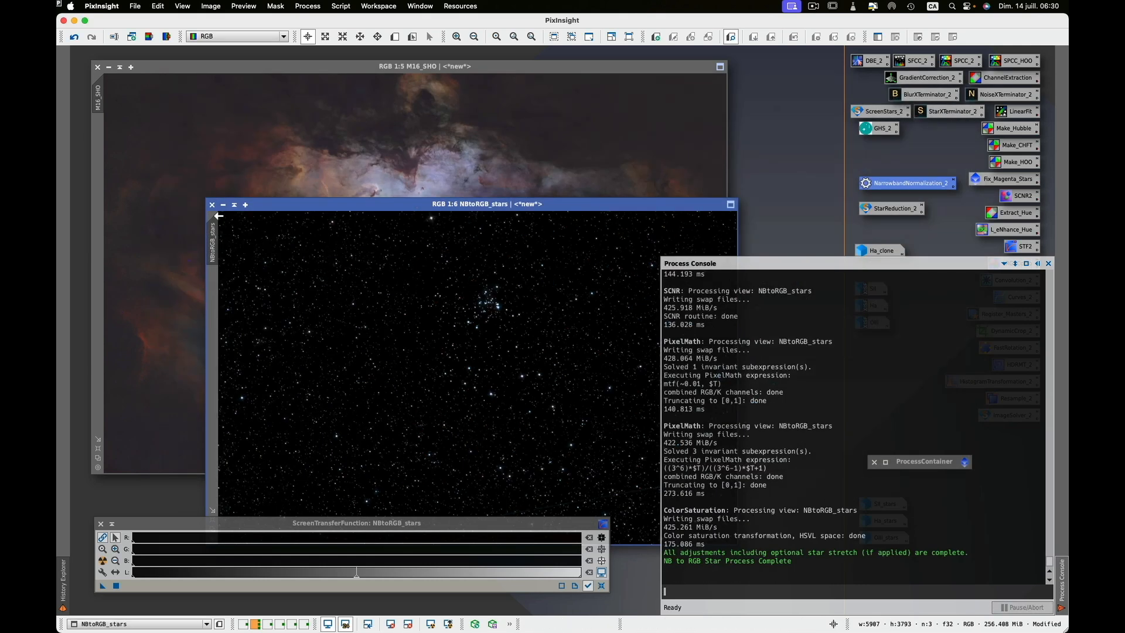
# Examine the star colours in NBtoRGB_stars at up to 2:1 zoom, including the central cluster and the brightest star near the upper edge.
pyautogui.moveTo(407, 206); pyautogui.dragTo(376, 124)
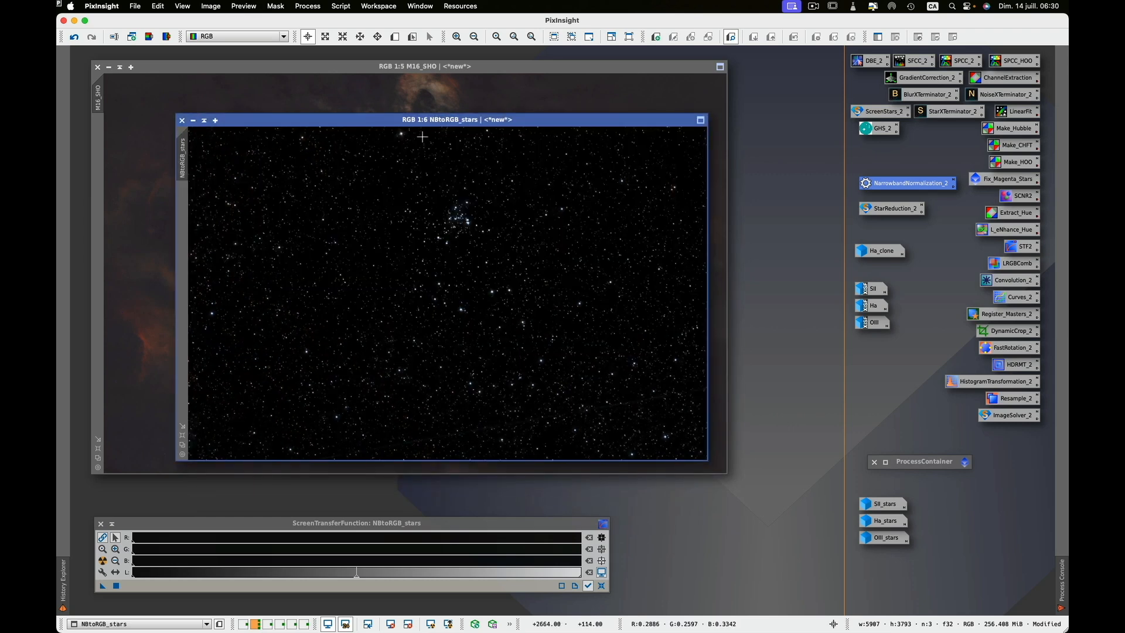
pyautogui.scroll(5, 422, 137)
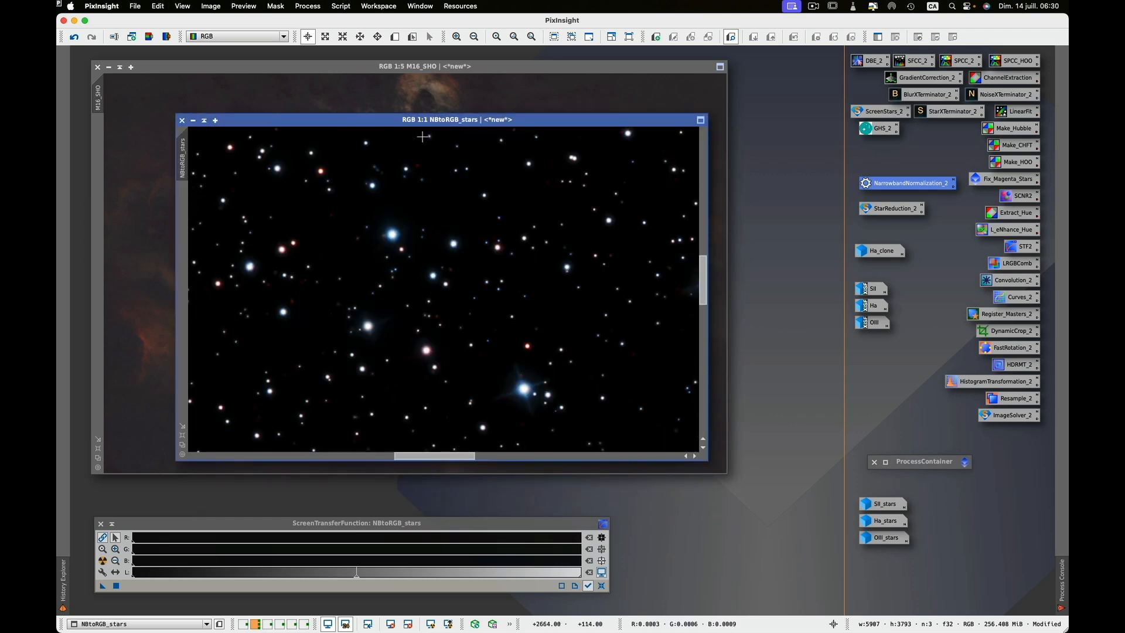
pyautogui.scroll(-1, 422, 137)
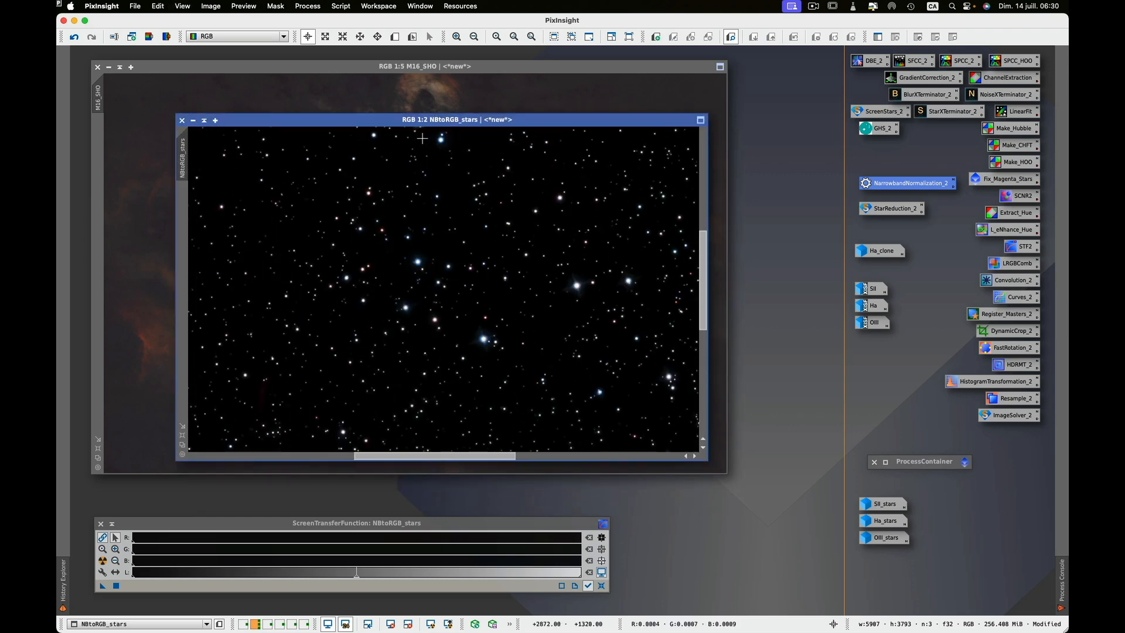
pyautogui.press('space')
pyautogui.moveTo(457, 179); pyautogui.dragTo(536, 392)
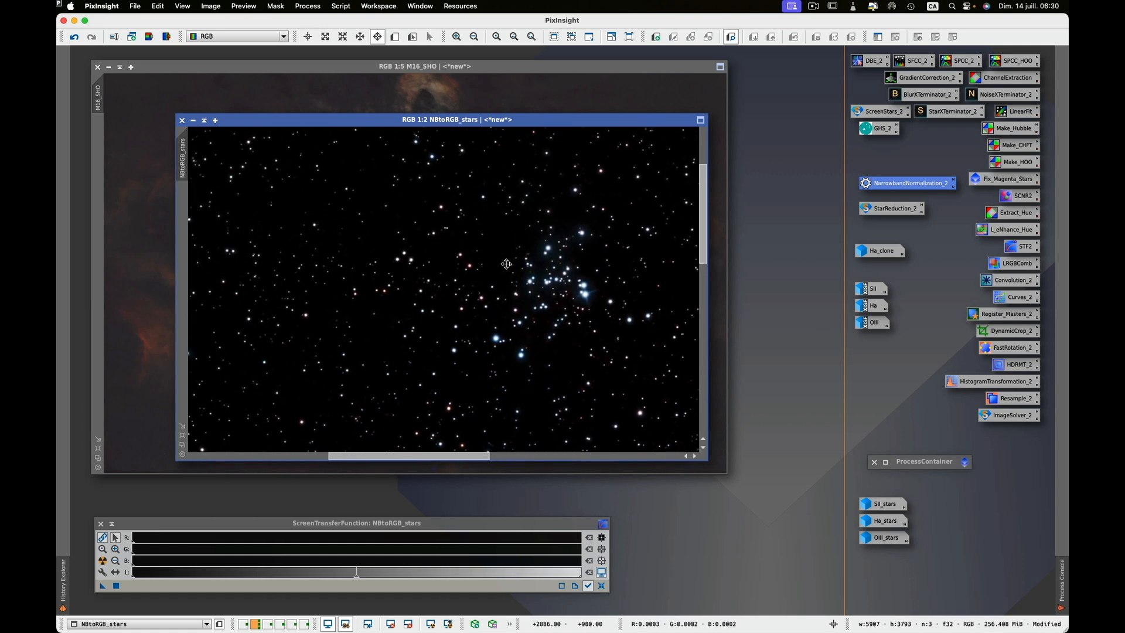
pyautogui.moveTo(465, 210); pyautogui.dragTo(512, 371)
pyautogui.moveTo(487, 180); pyautogui.dragTo(504, 181)
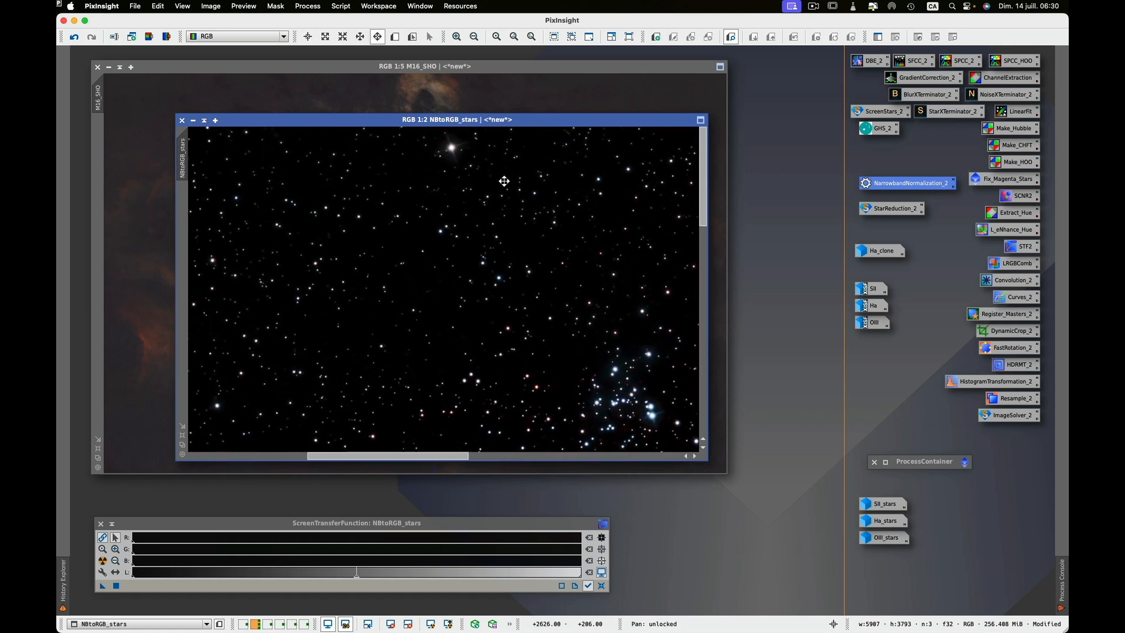
pyautogui.press('space')
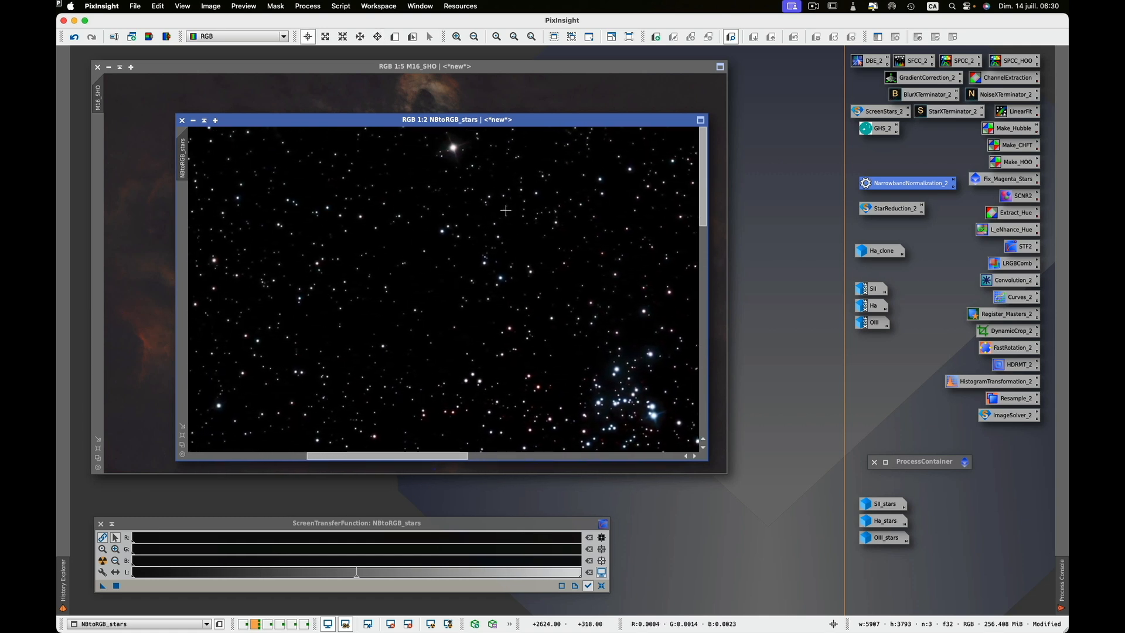
pyautogui.scroll(2, 484, 179)
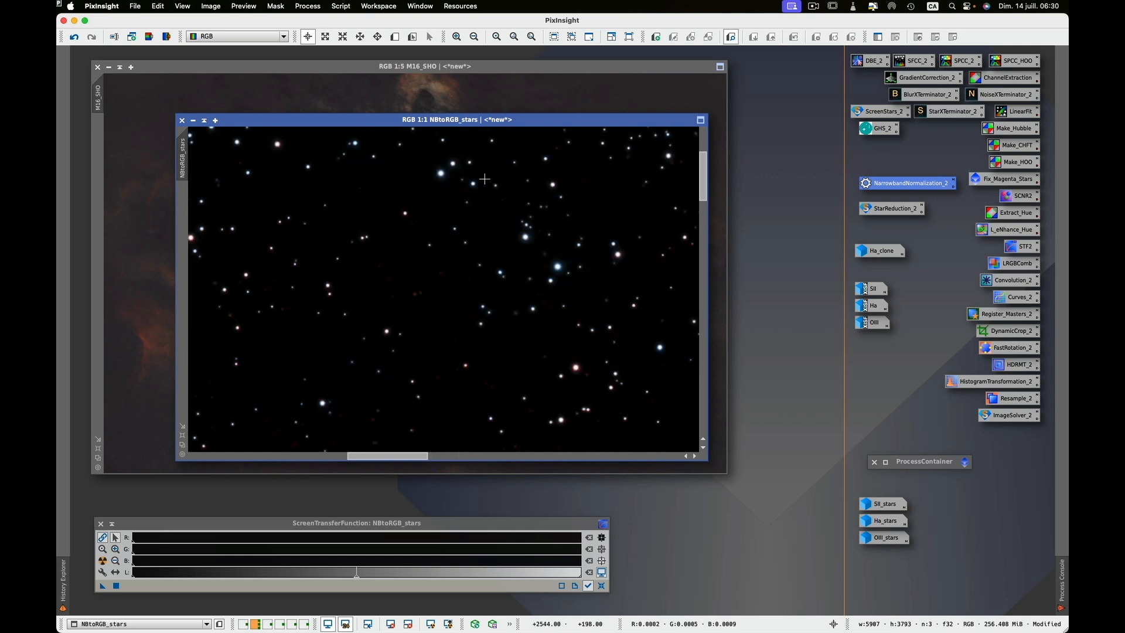
pyautogui.press('space')
pyautogui.moveTo(422, 166); pyautogui.dragTo(460, 342)
pyautogui.moveTo(474, 183); pyautogui.dragTo(464, 416)
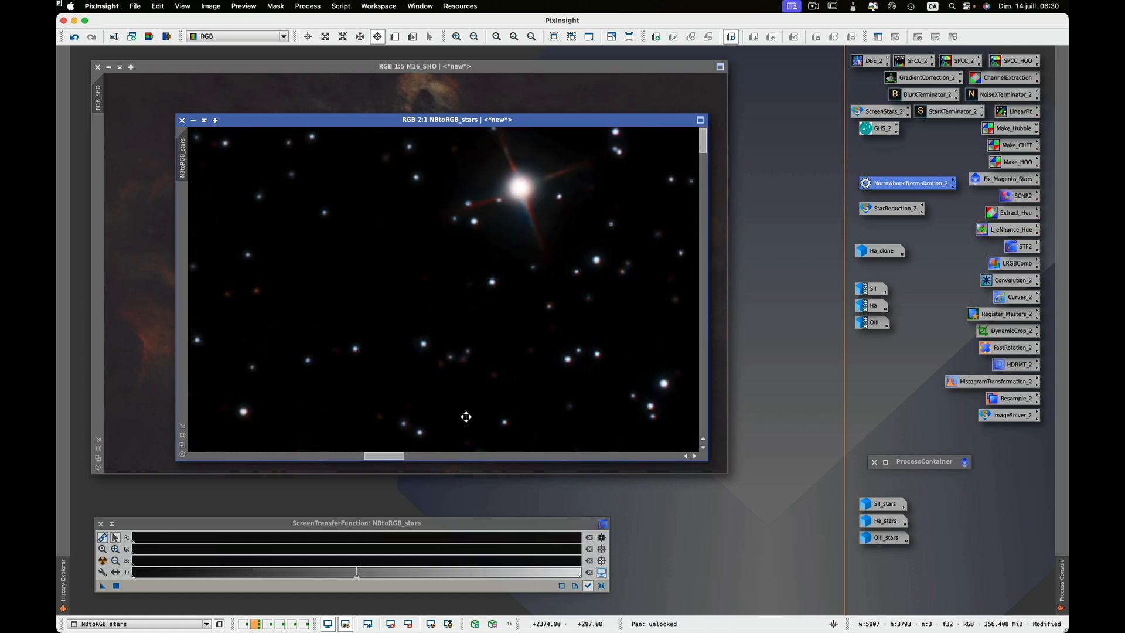
pyautogui.moveTo(473, 345); pyautogui.dragTo(375, 371)
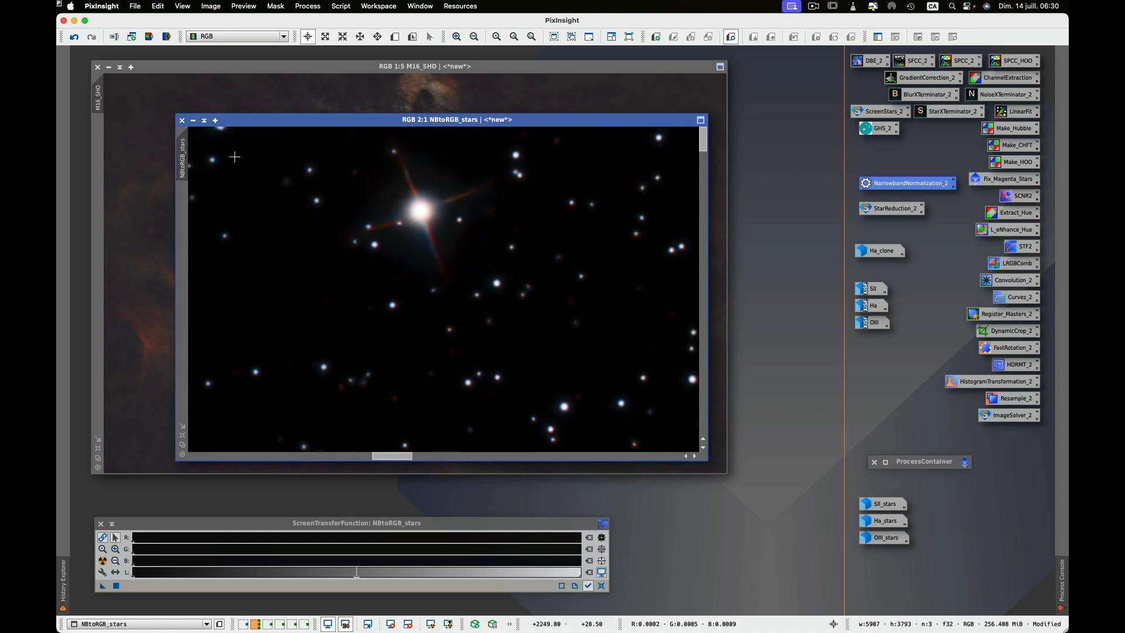
# Iconize NBtoRGB_stars and place its icon below the OIII_stars icon.
pyautogui.click(193, 120)
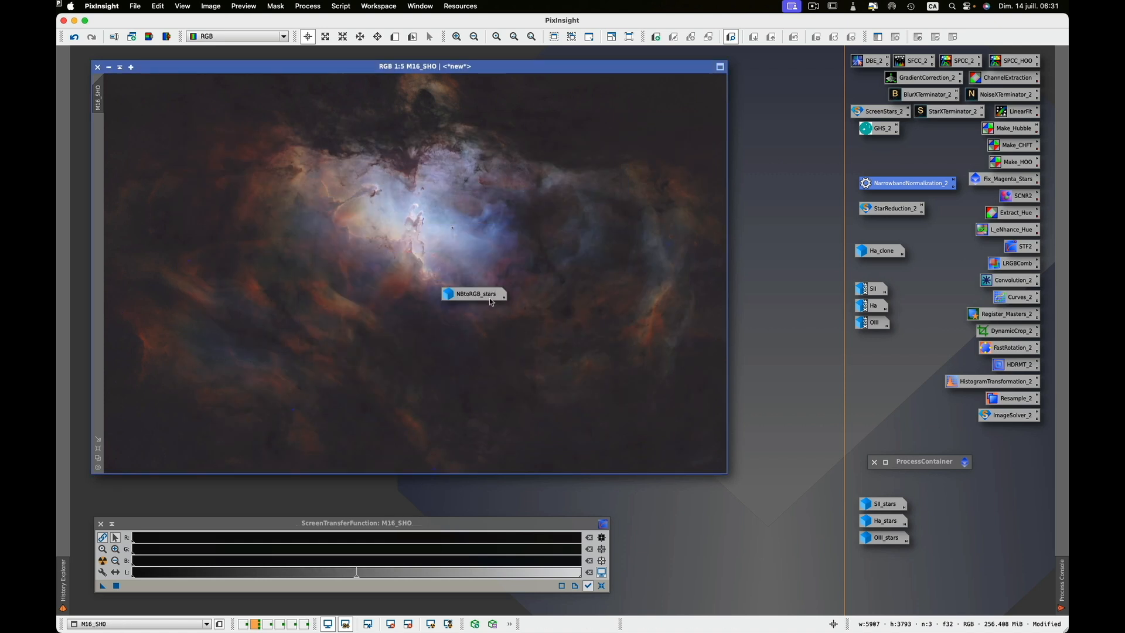
pyautogui.moveTo(491, 302); pyautogui.dragTo(911, 575)
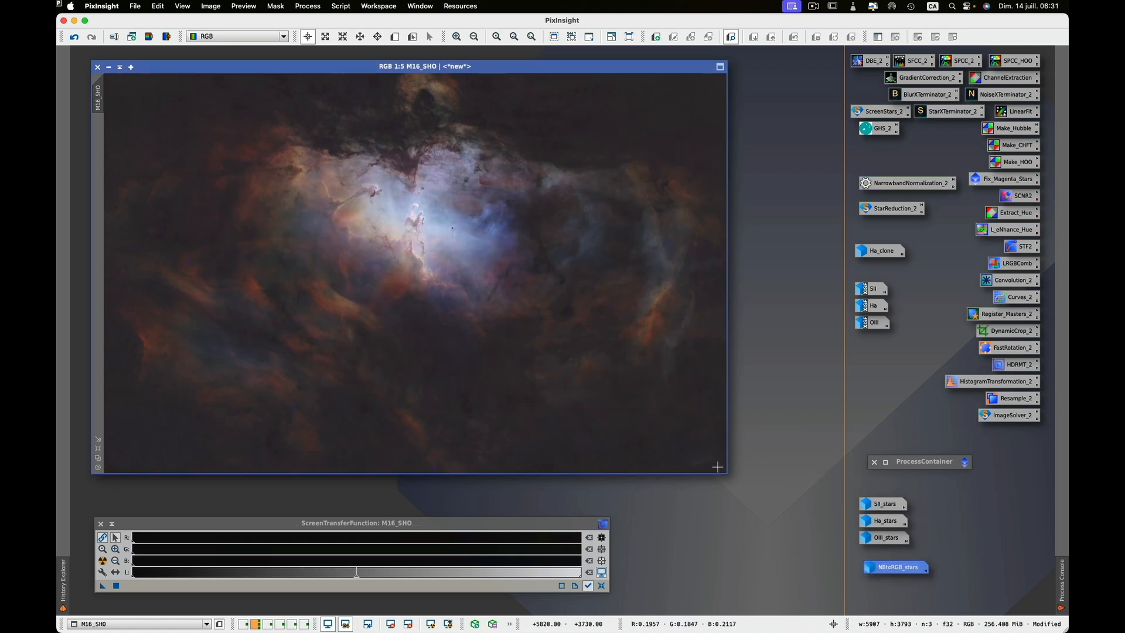
# Send the M16_SHO image to the Flux_Couleurs workspace and switch to that workspace.
pyautogui.rightClick(248, 70)
pyautogui.moveTo(305, 78)
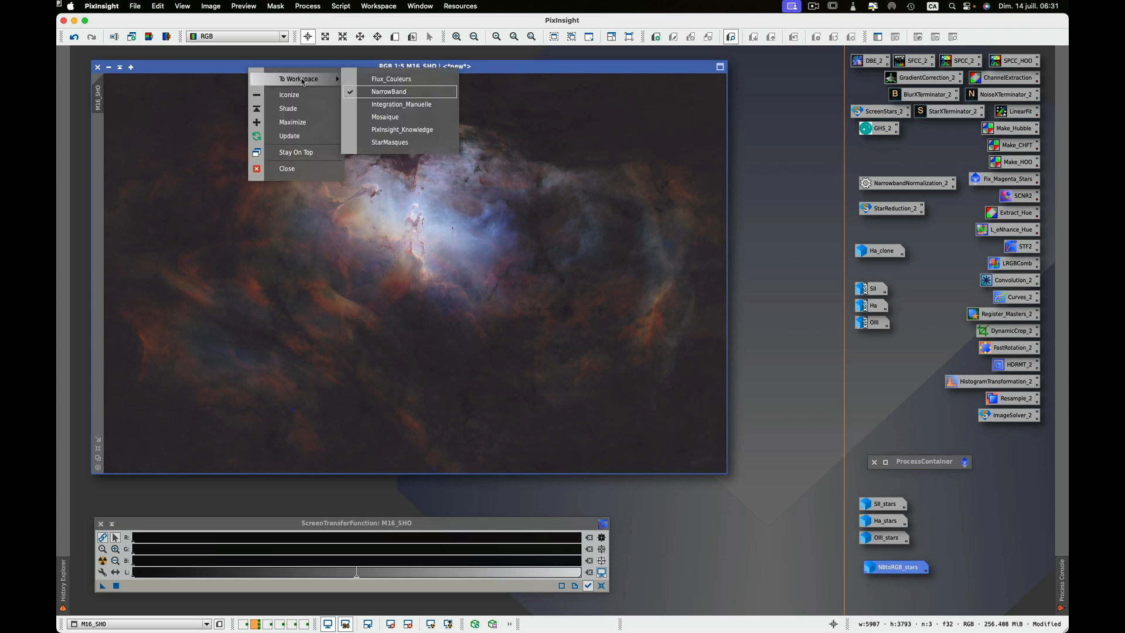
pyautogui.click(386, 79)
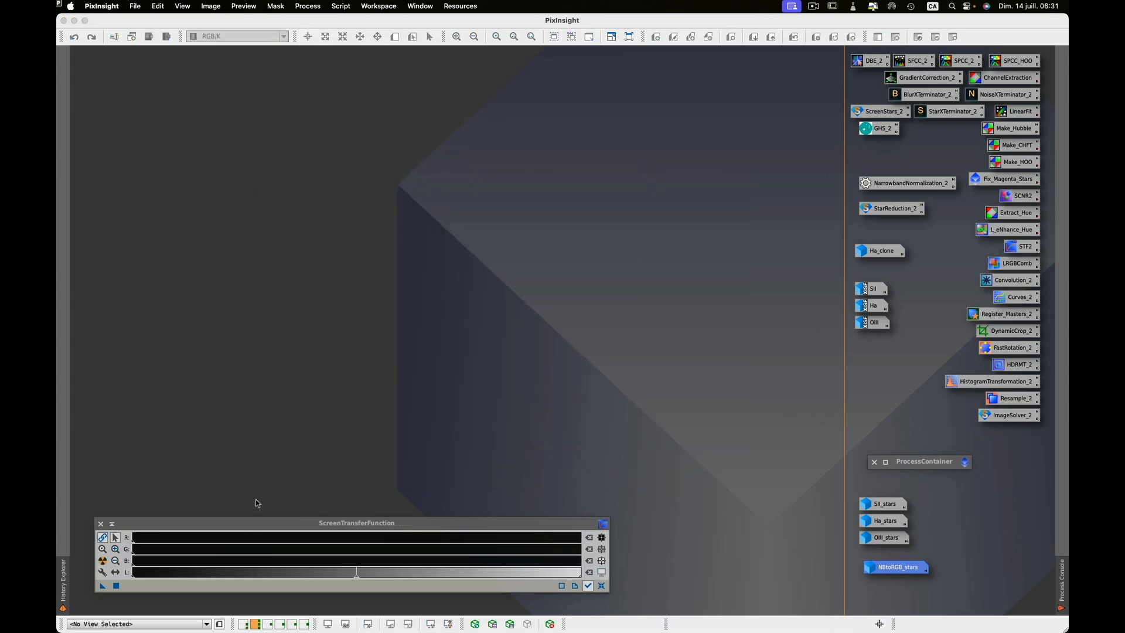
pyautogui.click(244, 624)
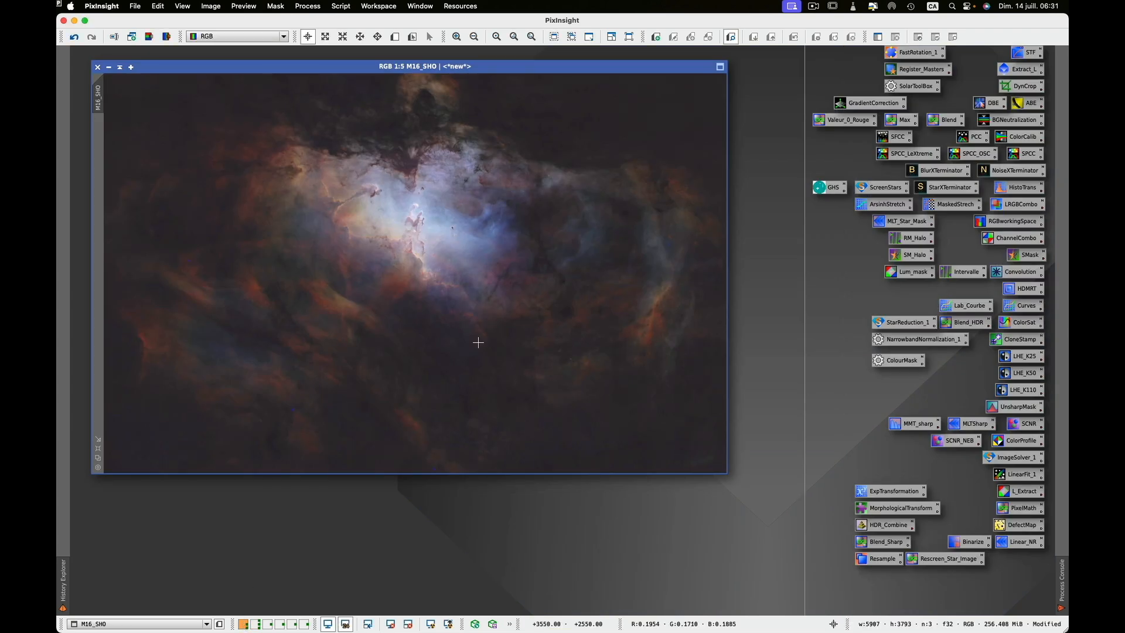
# Try LocalHistogramEqualization from the LHE_K25 preset on M16_SHO with amount 0.080, compare it in the real-time preview, and close both windows.
pyautogui.doubleClick(1031, 358)
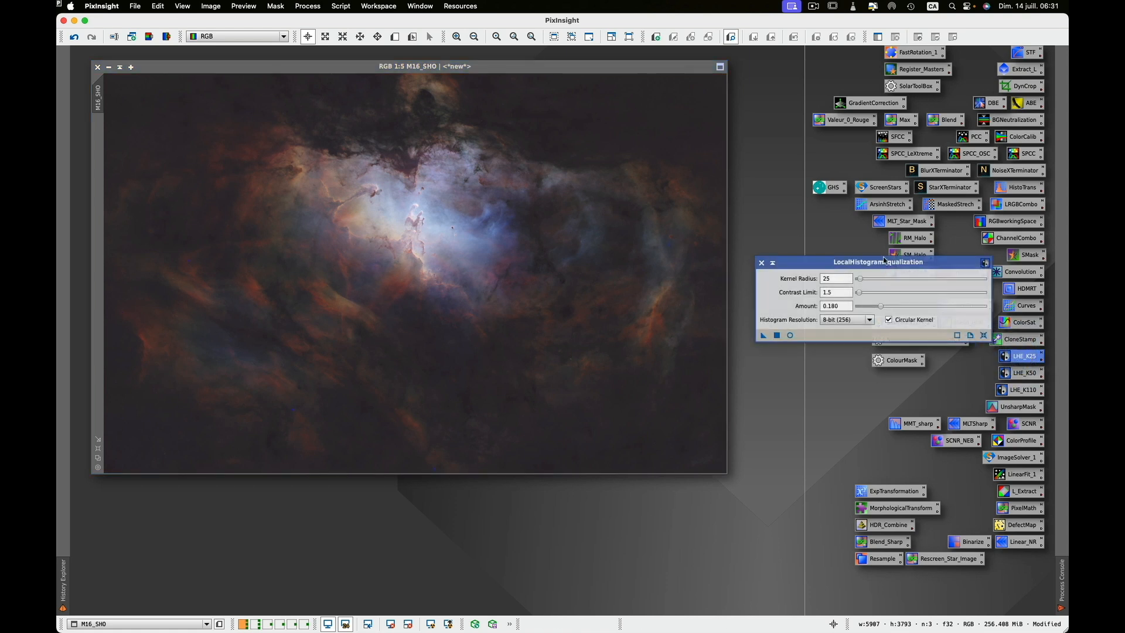
pyautogui.click(789, 335)
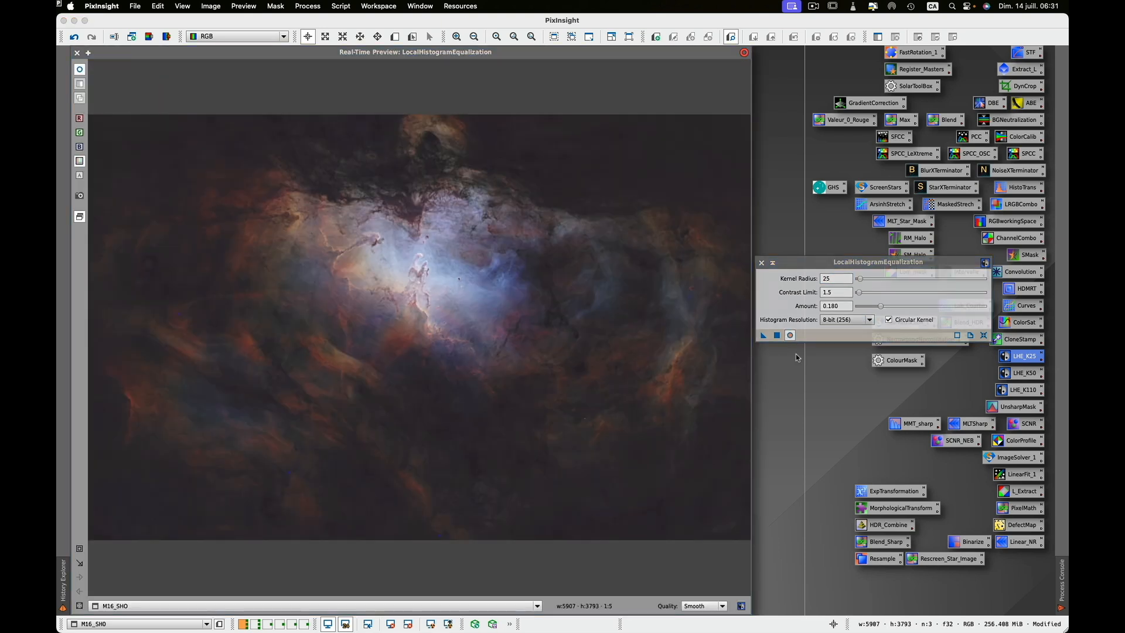
pyautogui.click(909, 315)
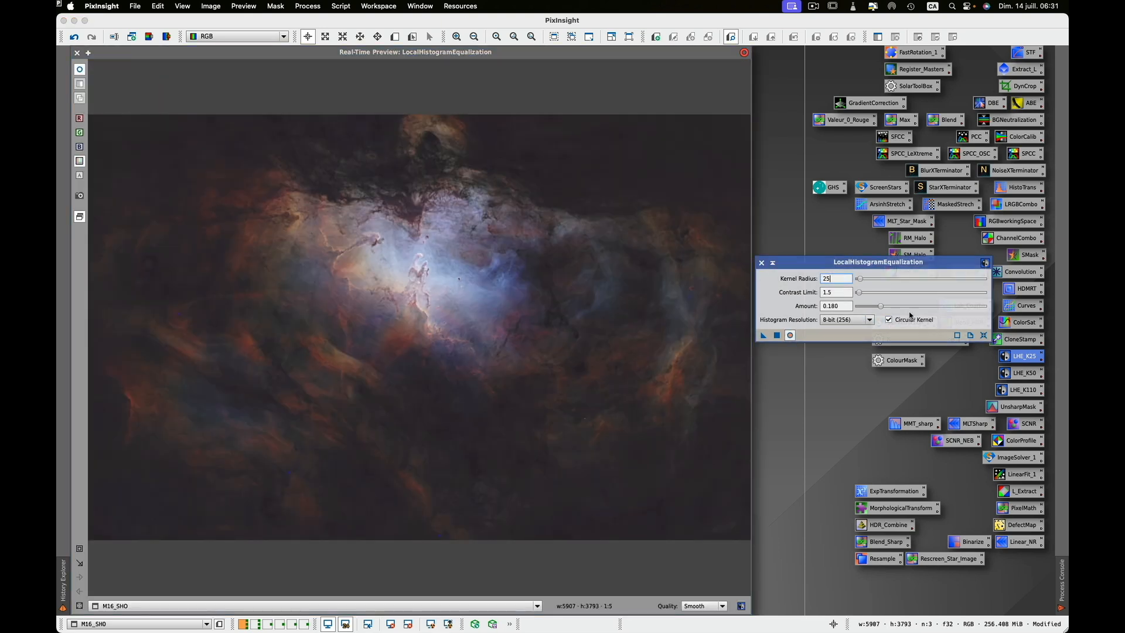
pyautogui.moveTo(881, 310); pyautogui.dragTo(868, 312)
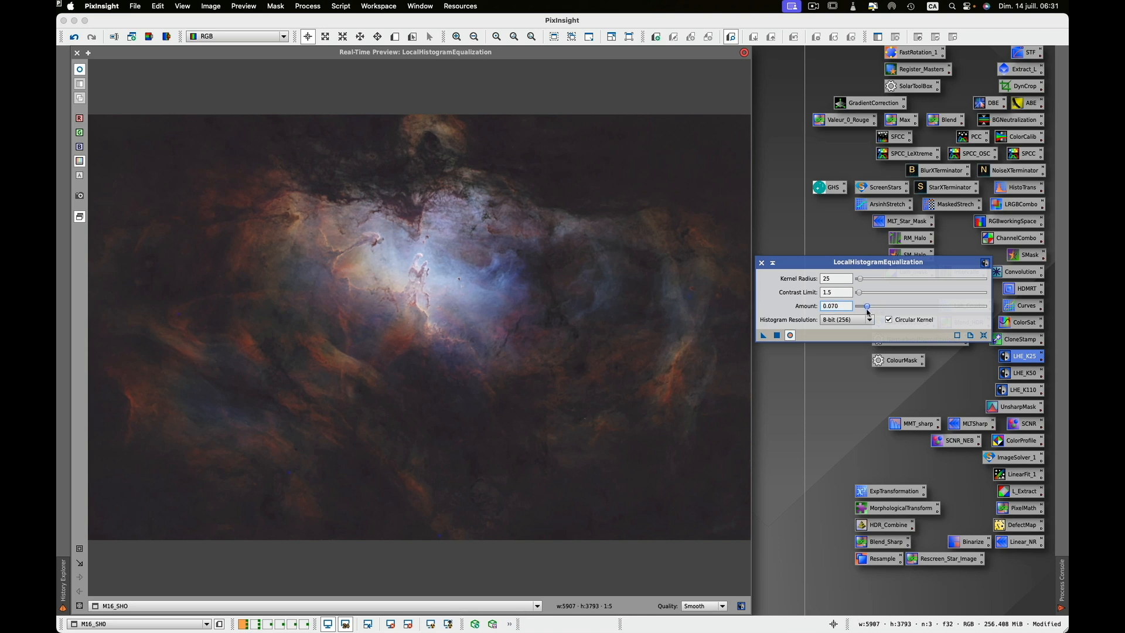
pyautogui.click(790, 335)
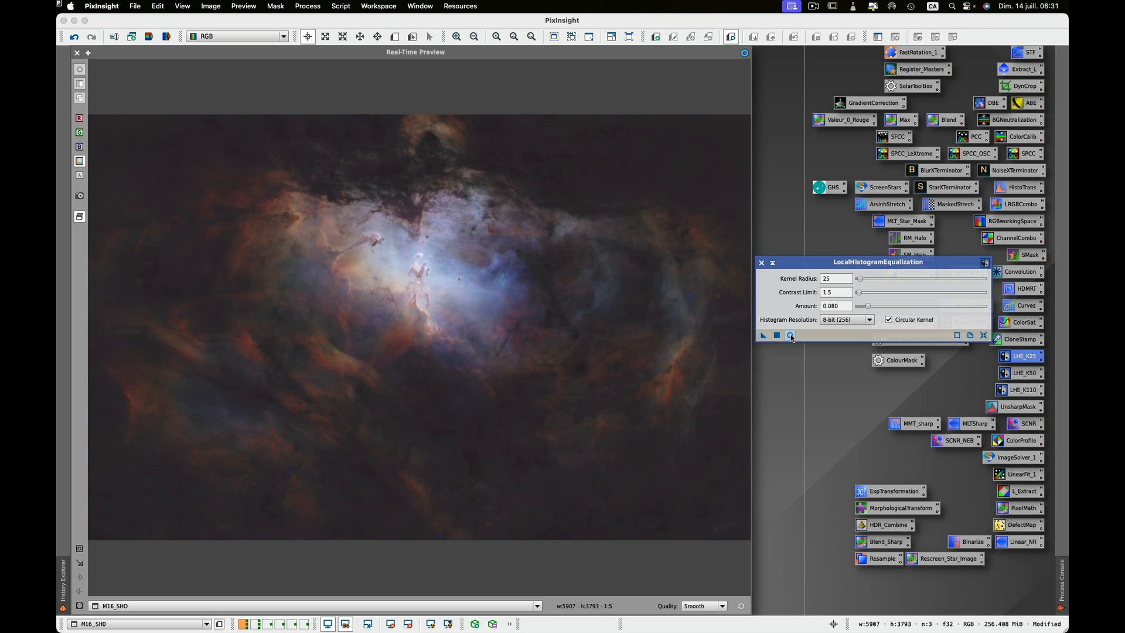
pyautogui.click(790, 336)
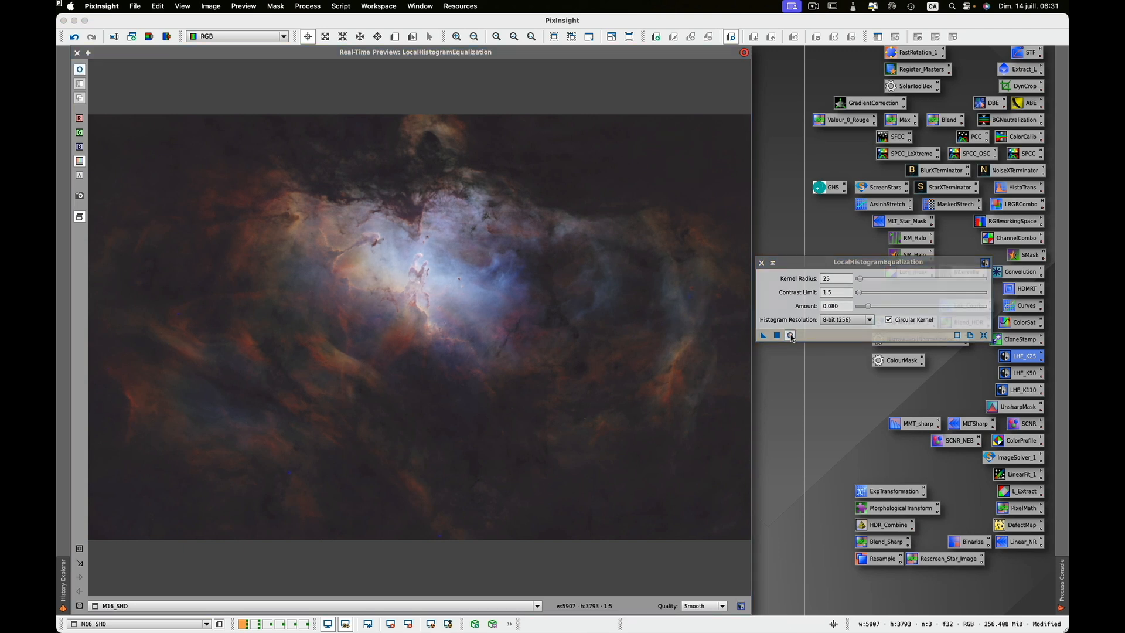
pyautogui.click(790, 336)
pyautogui.click(790, 335)
pyautogui.click(761, 263)
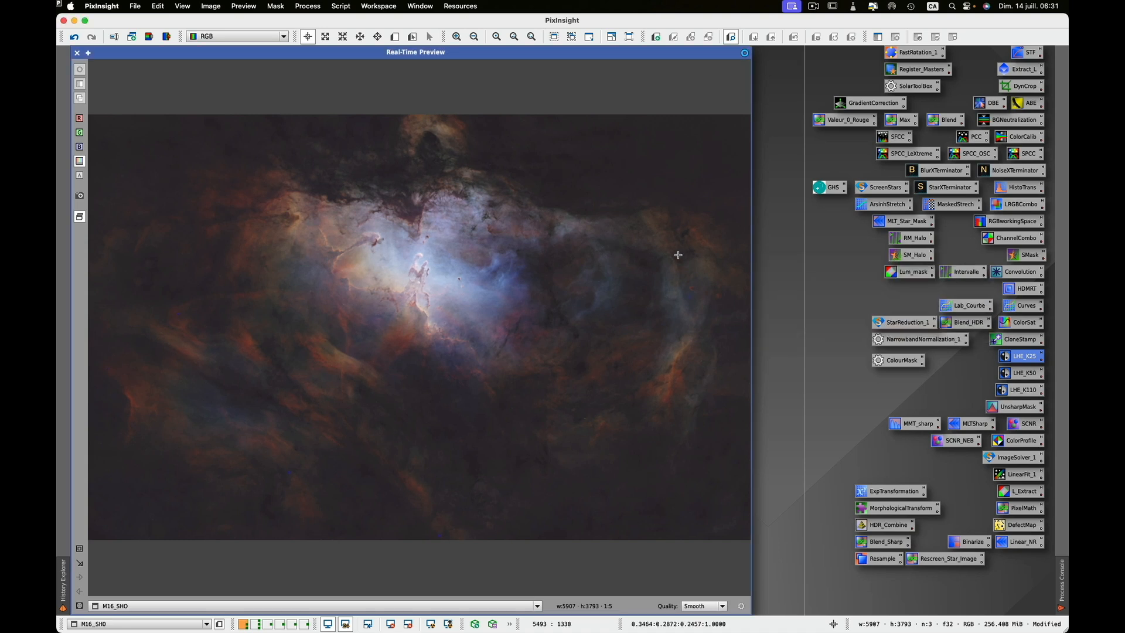
pyautogui.click(77, 53)
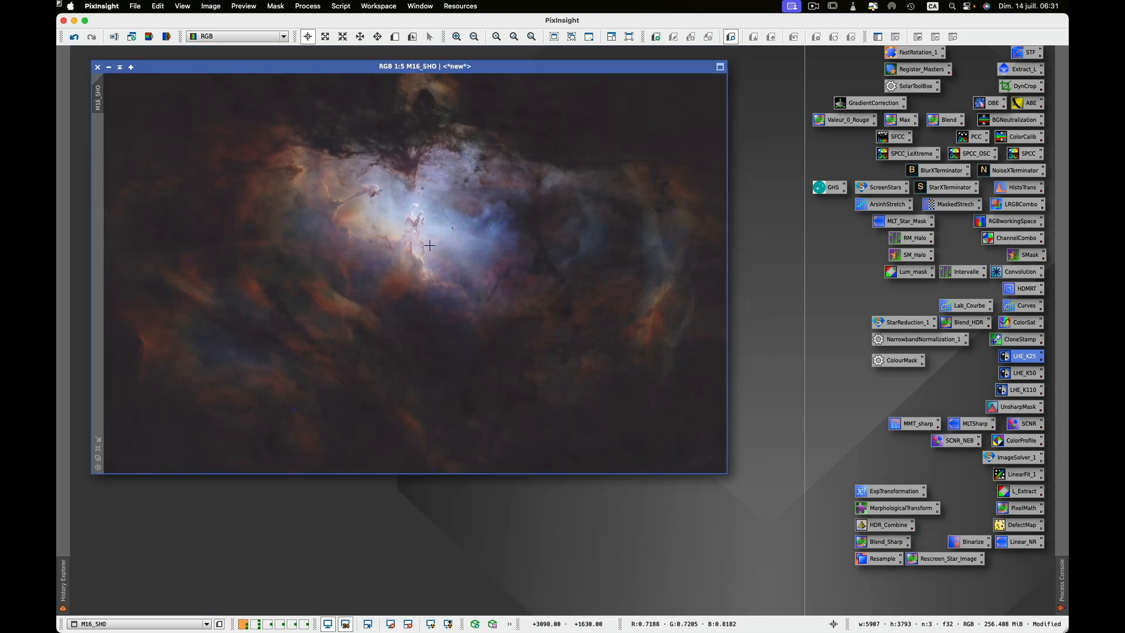
# Open the CreateHDRImage script for M16_SHO and enlarge its preview to 1:4 around the nebula's bright core.
pyautogui.click(344, 7)
pyautogui.moveTo(364, 191)
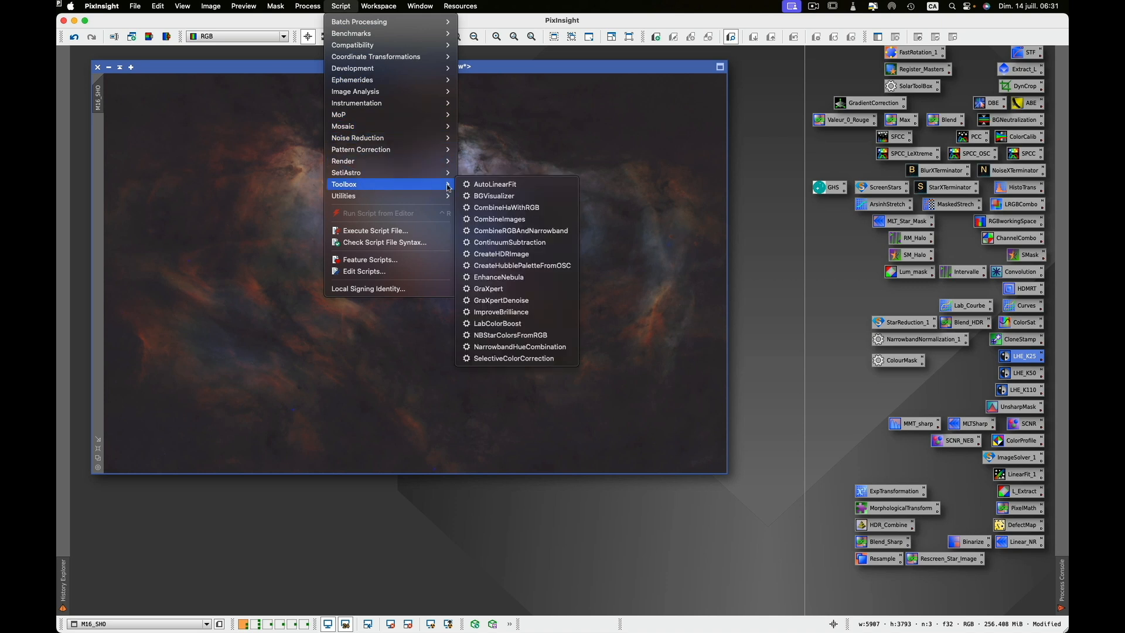
pyautogui.click(509, 258)
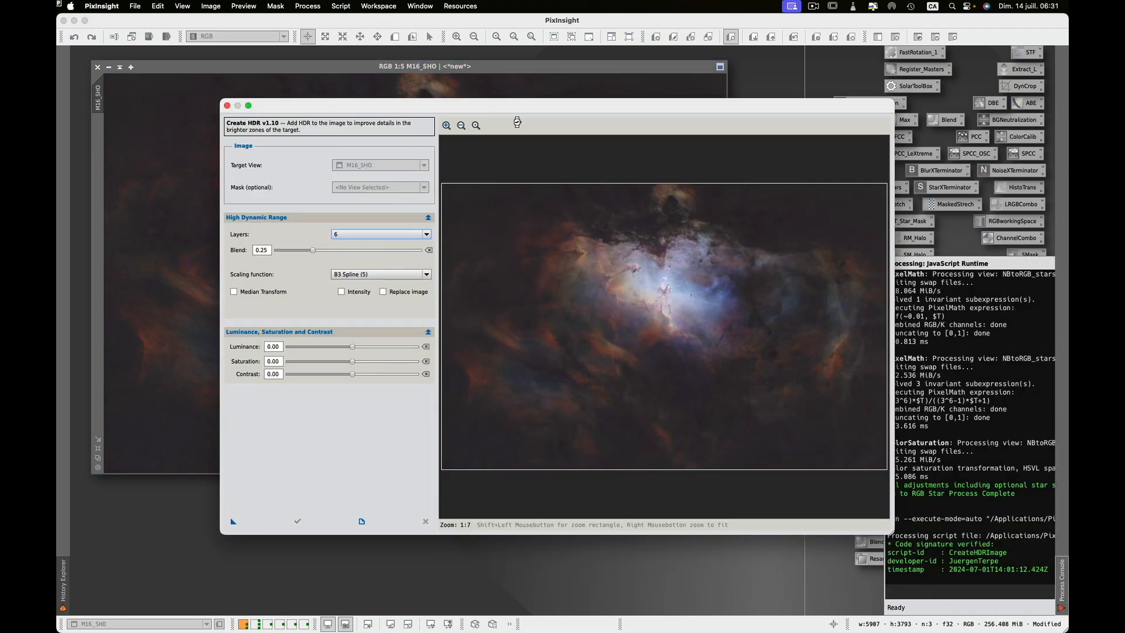
pyautogui.click(446, 125)
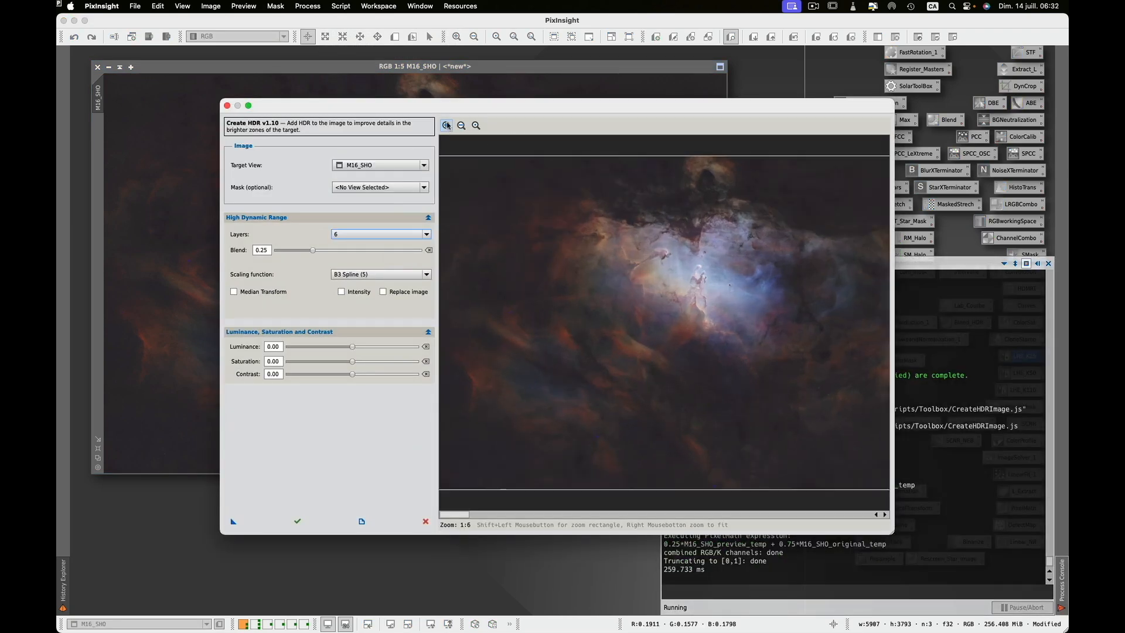
pyautogui.click(446, 125)
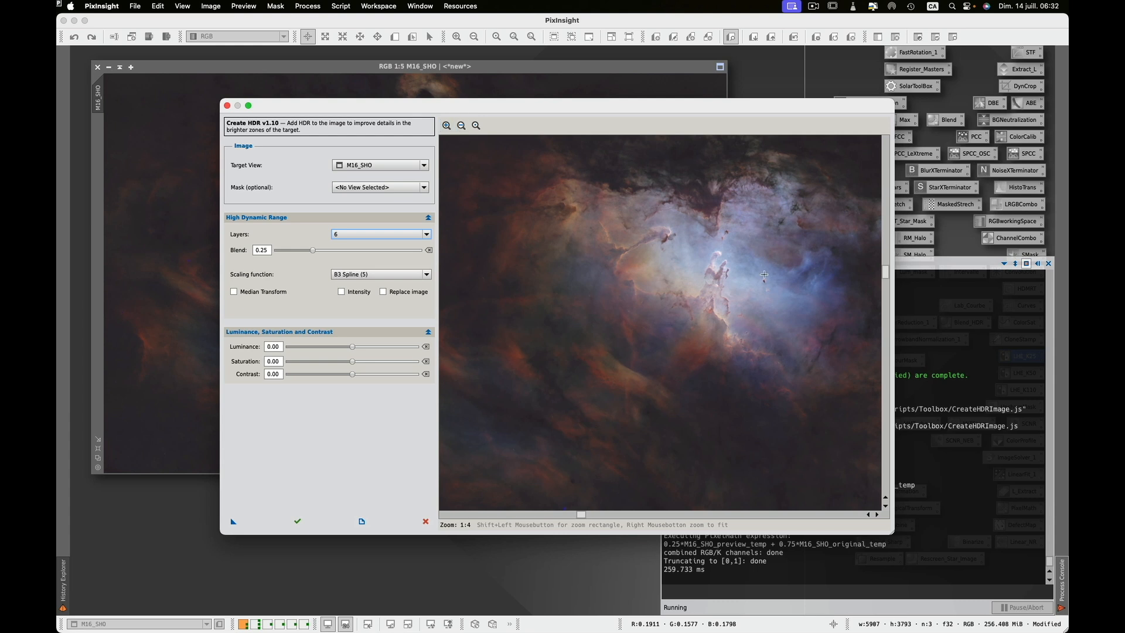
pyautogui.moveTo(763, 274); pyautogui.dragTo(700, 307)
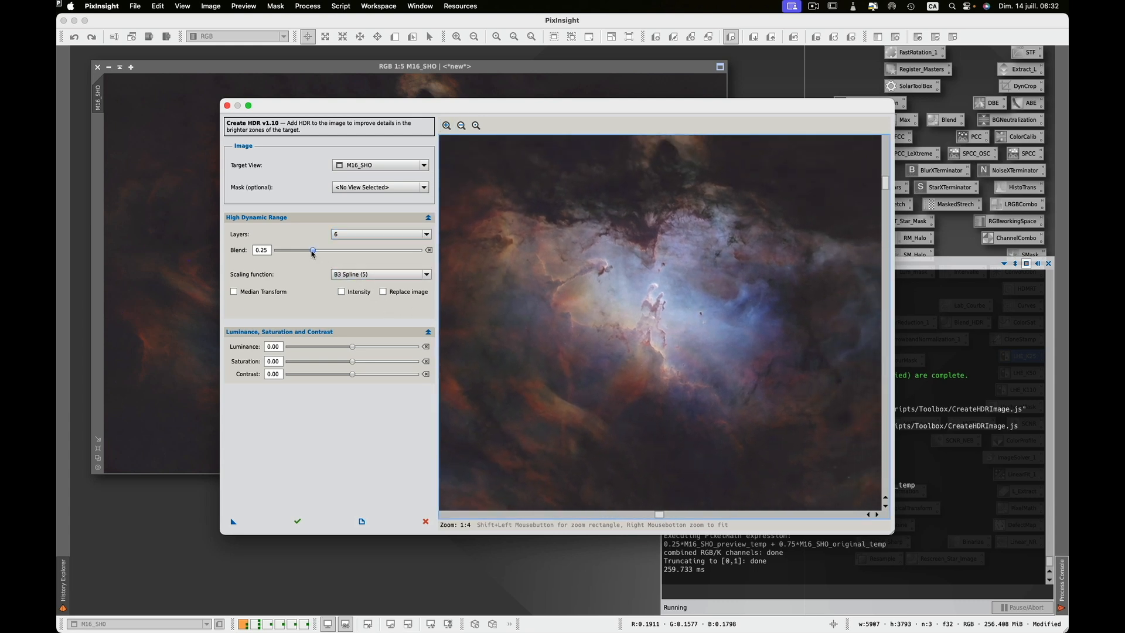
# Set the HDR blend to 0.60, try 5 layers, and enable the Intensity option.
pyautogui.moveTo(313, 252); pyautogui.dragTo(362, 250)
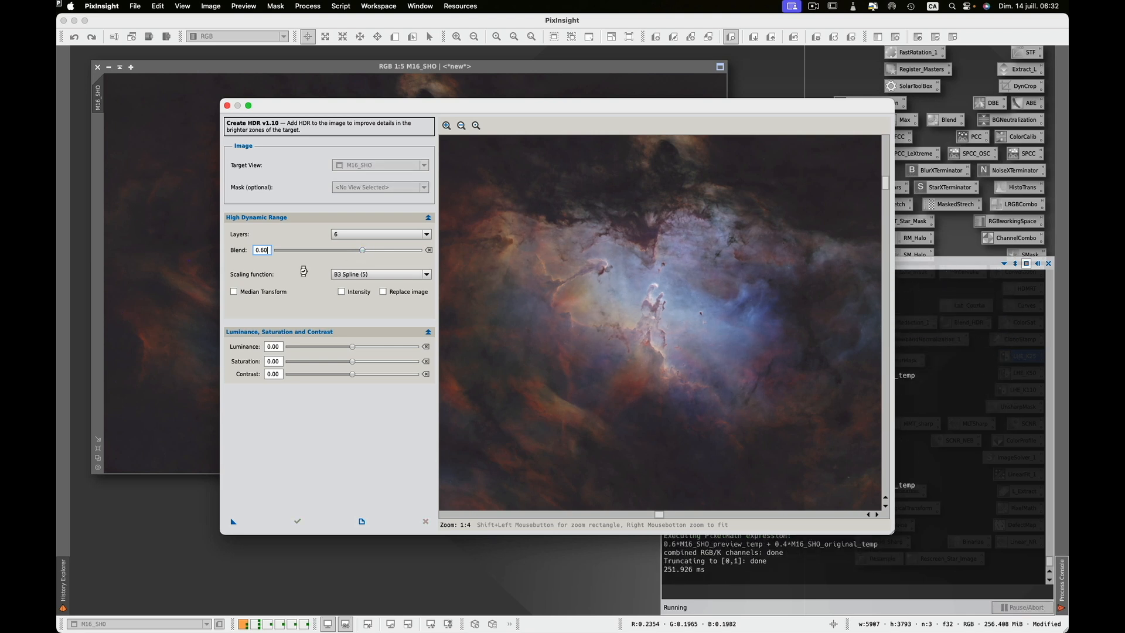
pyautogui.click(375, 236)
pyautogui.click(356, 253)
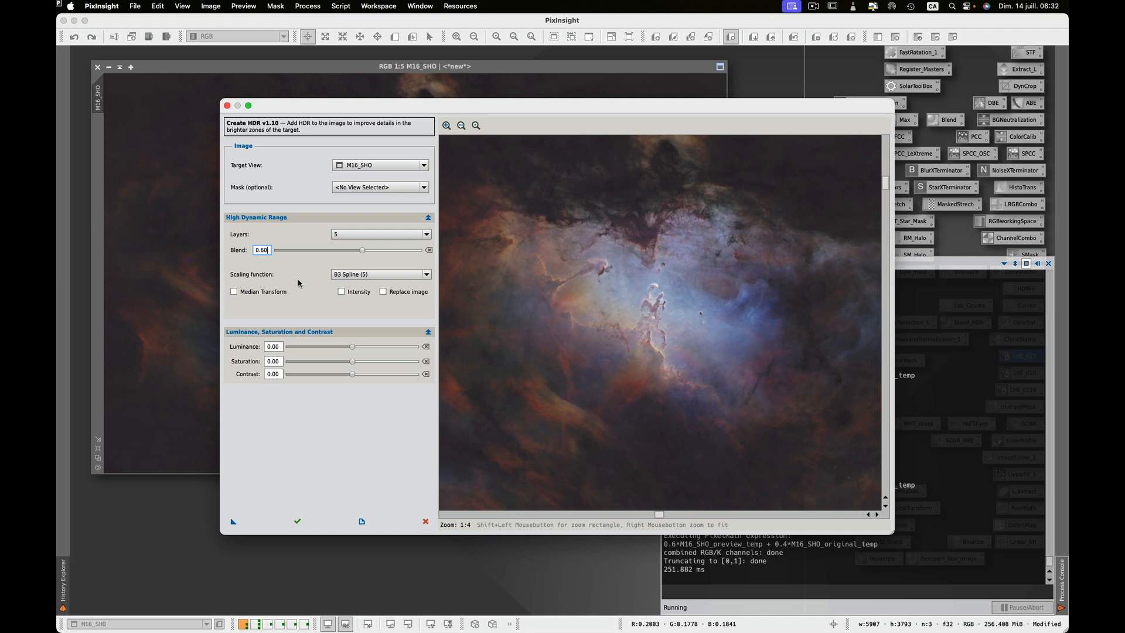
pyautogui.click(341, 292)
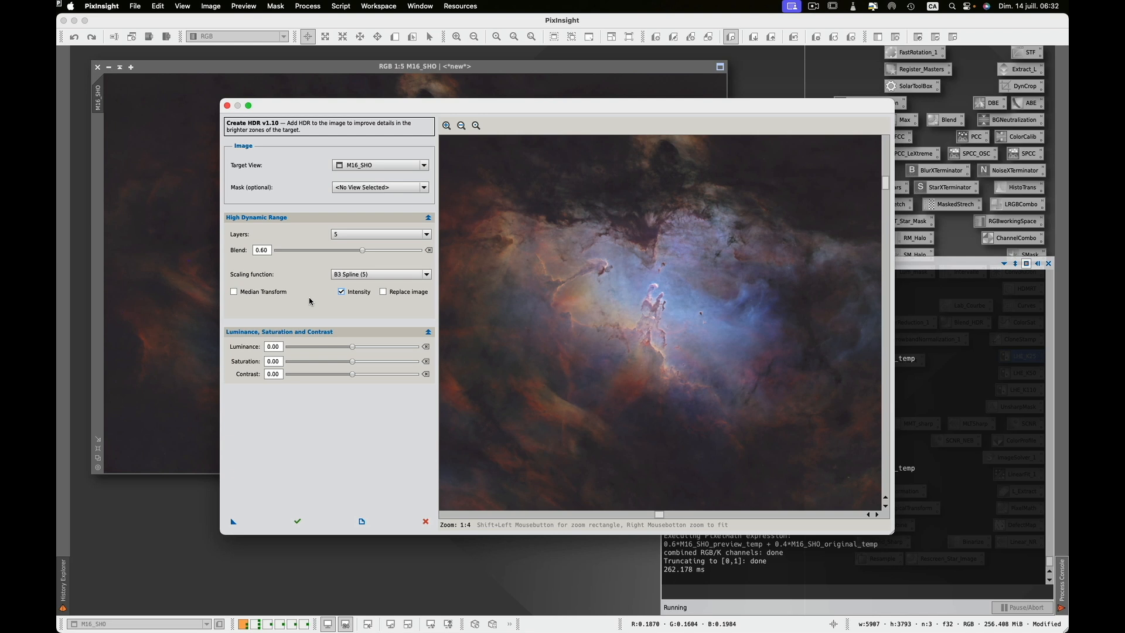
# Try 7 HDR layers, set the layer count to 6, and apply the HDR processing to M16_SHO.
pyautogui.click(369, 235)
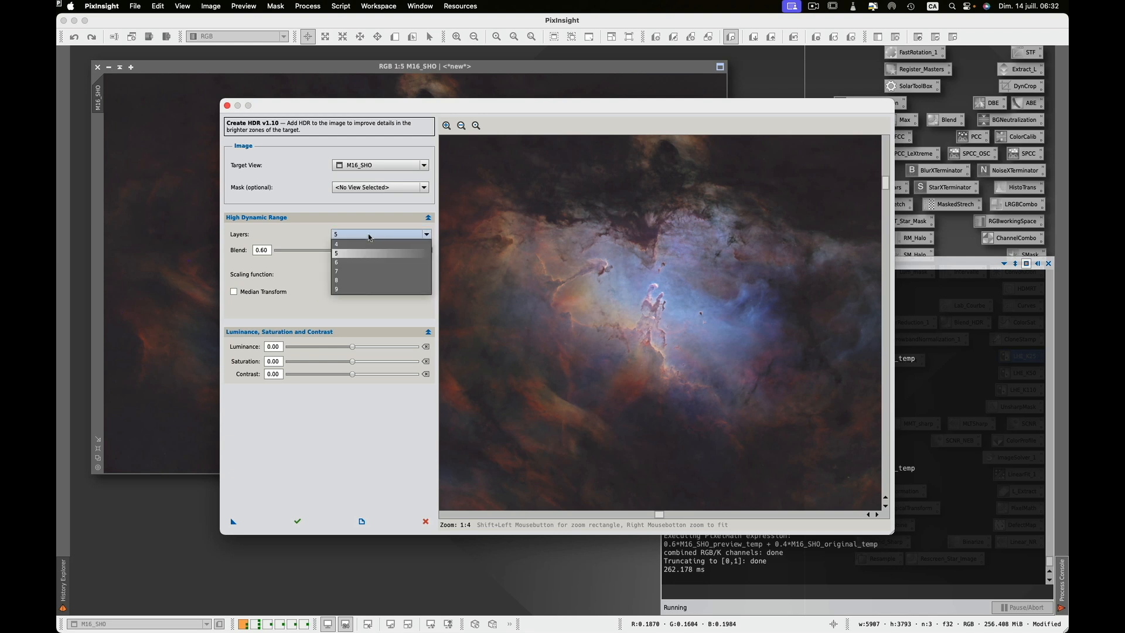
pyautogui.click(358, 271)
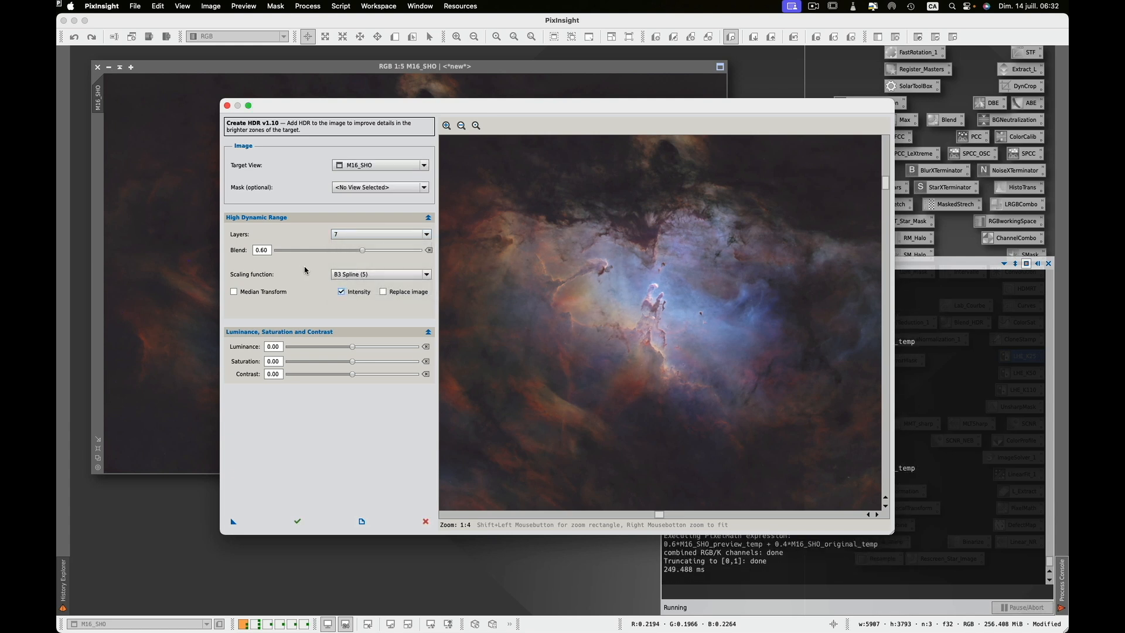
pyautogui.click(364, 235)
pyautogui.click(347, 263)
pyautogui.click(297, 521)
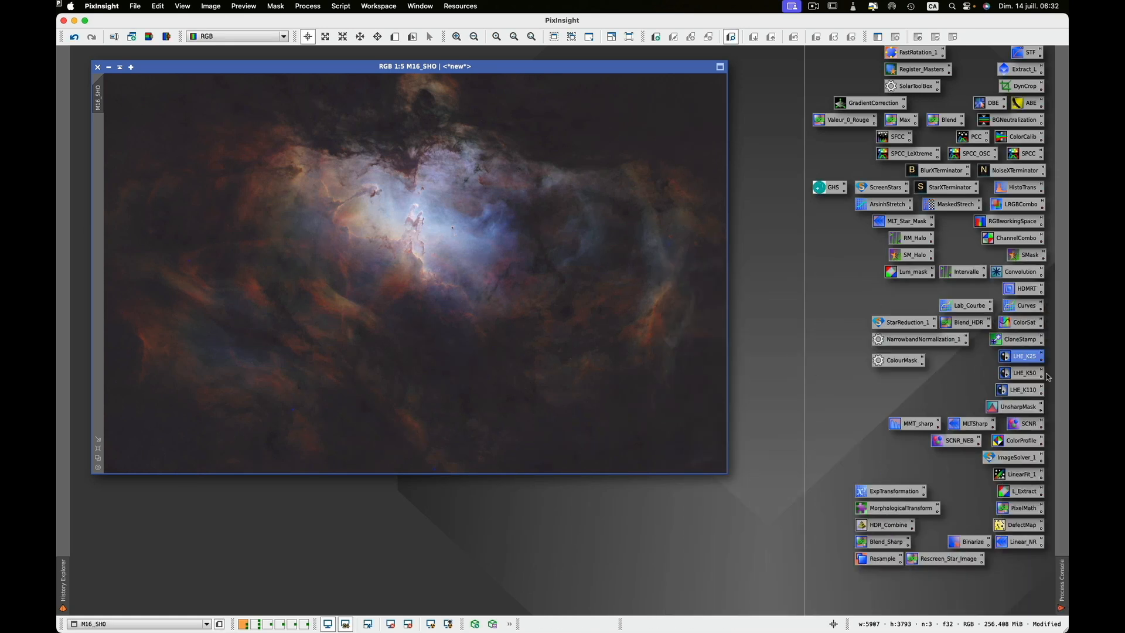
# Apply LocalHistogramEqualization from the LHE_K25 preset to M16_SHO with the amount set to 0.080, using the real-time preview.
pyautogui.doubleClick(1023, 359)
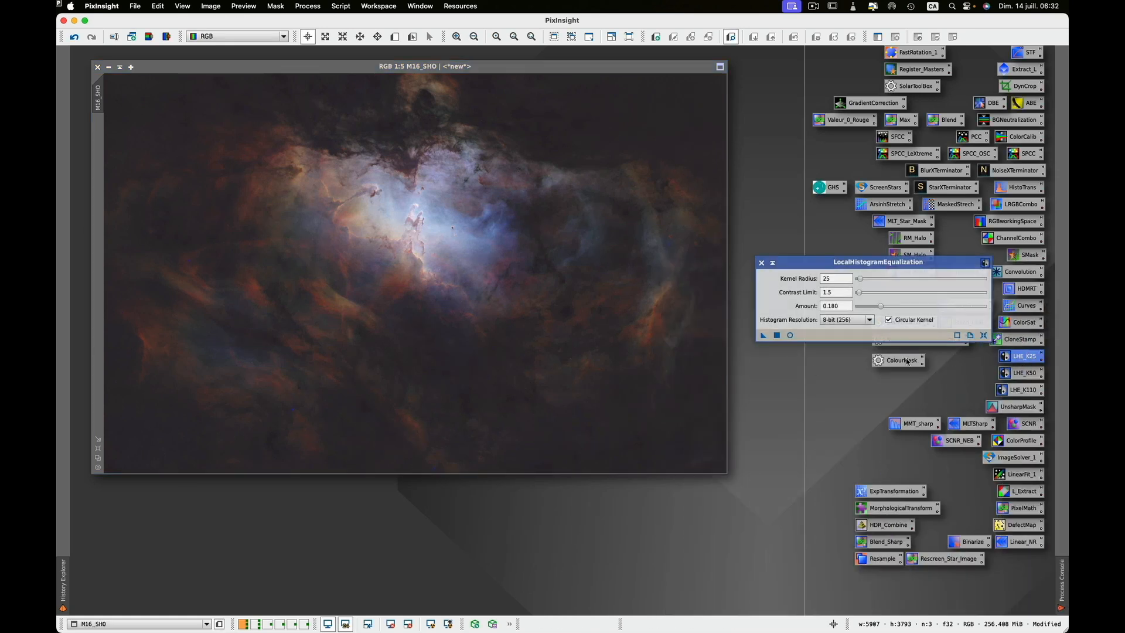
pyautogui.click(790, 335)
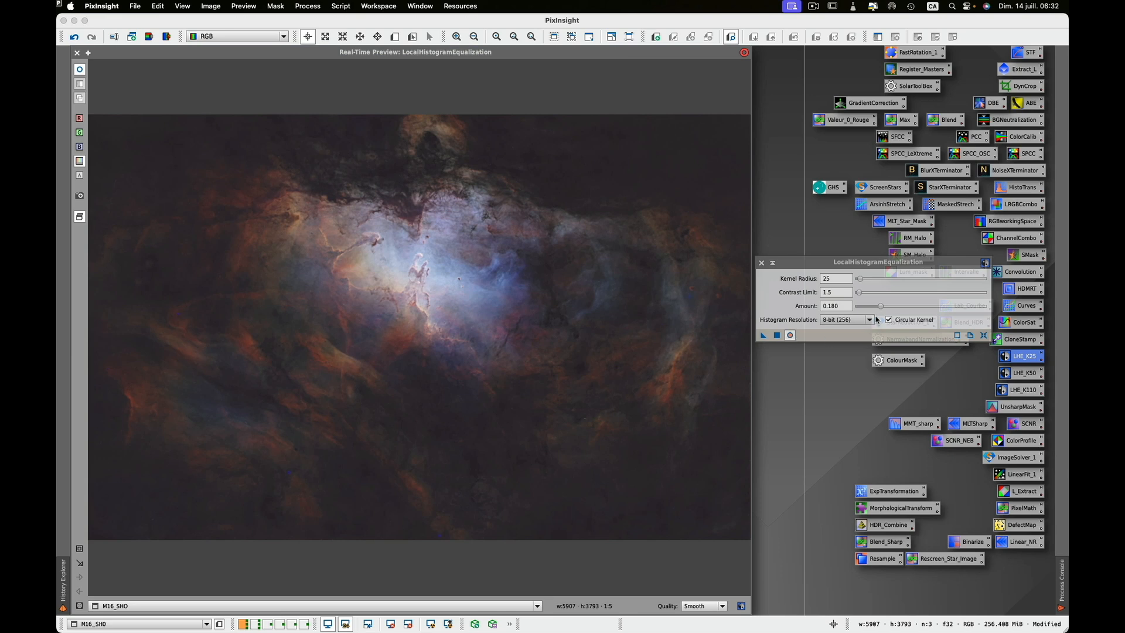
pyautogui.moveTo(880, 308); pyautogui.dragTo(868, 307)
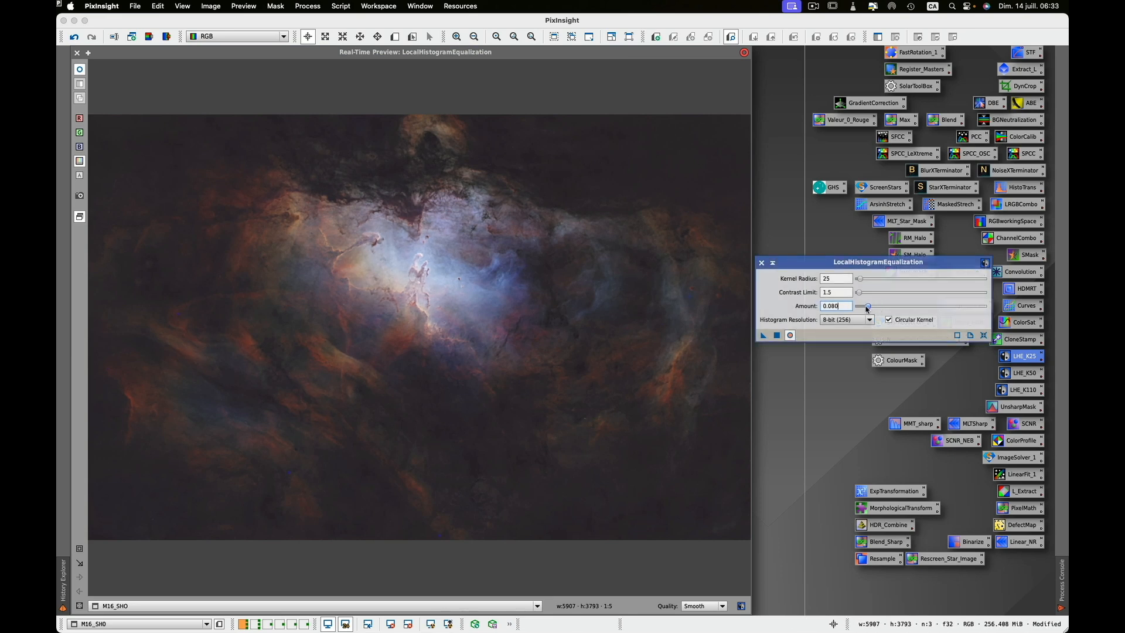
pyautogui.click(776, 336)
# Apply LocalHistogramEqualization from the LHE_K110 preset to M16_SHO with amount 0.300, comparing it in the preview, and close the process window.
pyautogui.doubleClick(1019, 392)
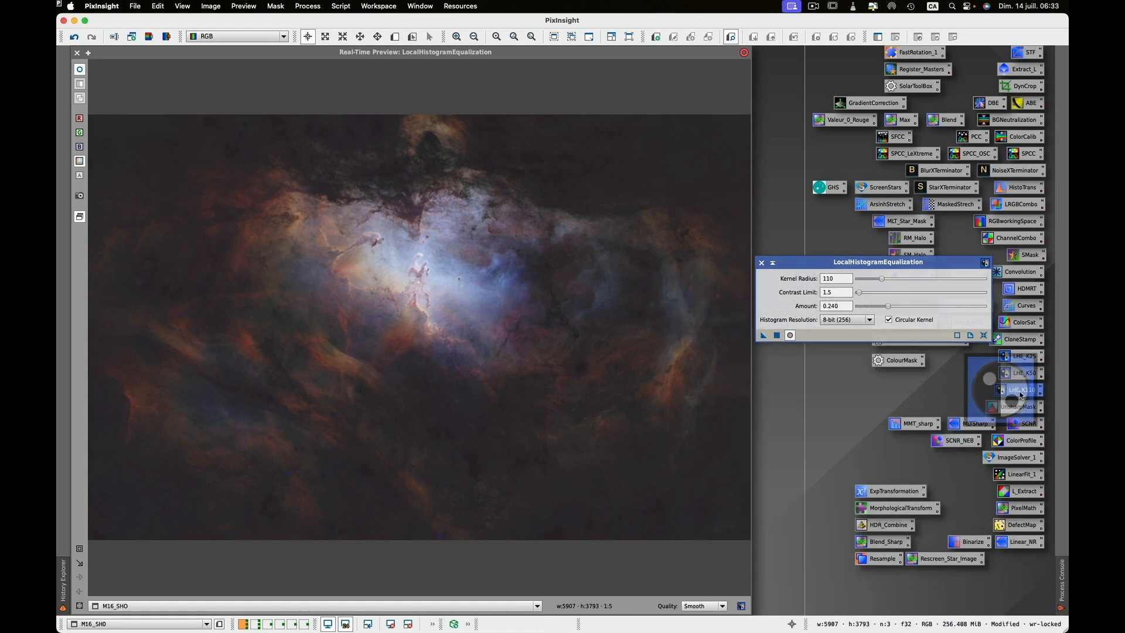
pyautogui.click(947, 265)
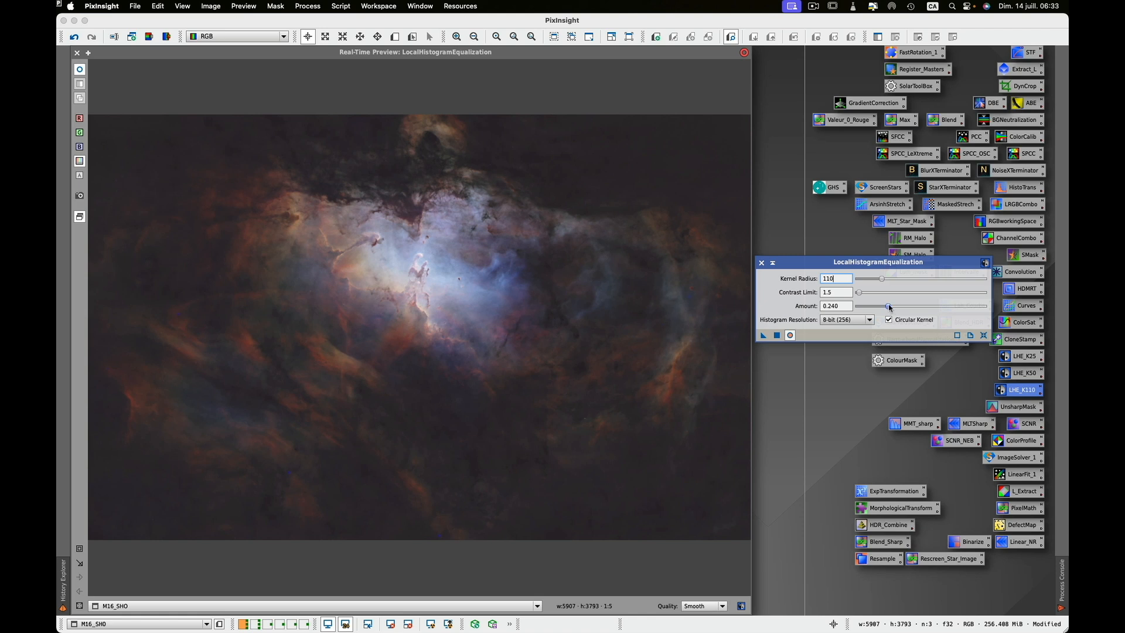
pyautogui.moveTo(889, 307); pyautogui.dragTo(896, 307)
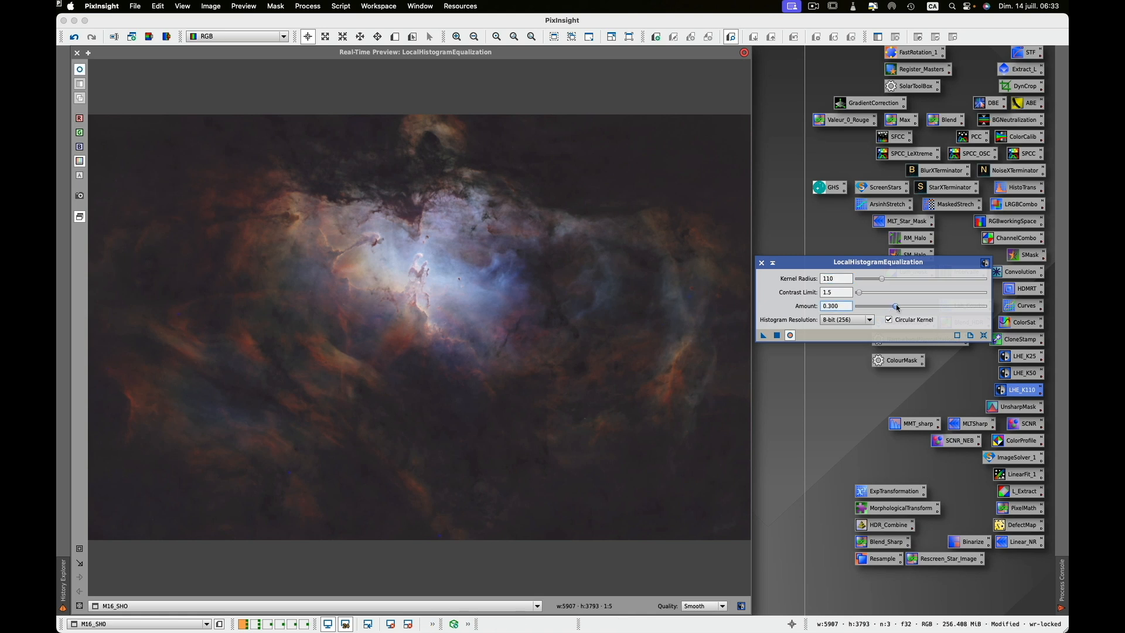
pyautogui.click(788, 336)
pyautogui.click(789, 335)
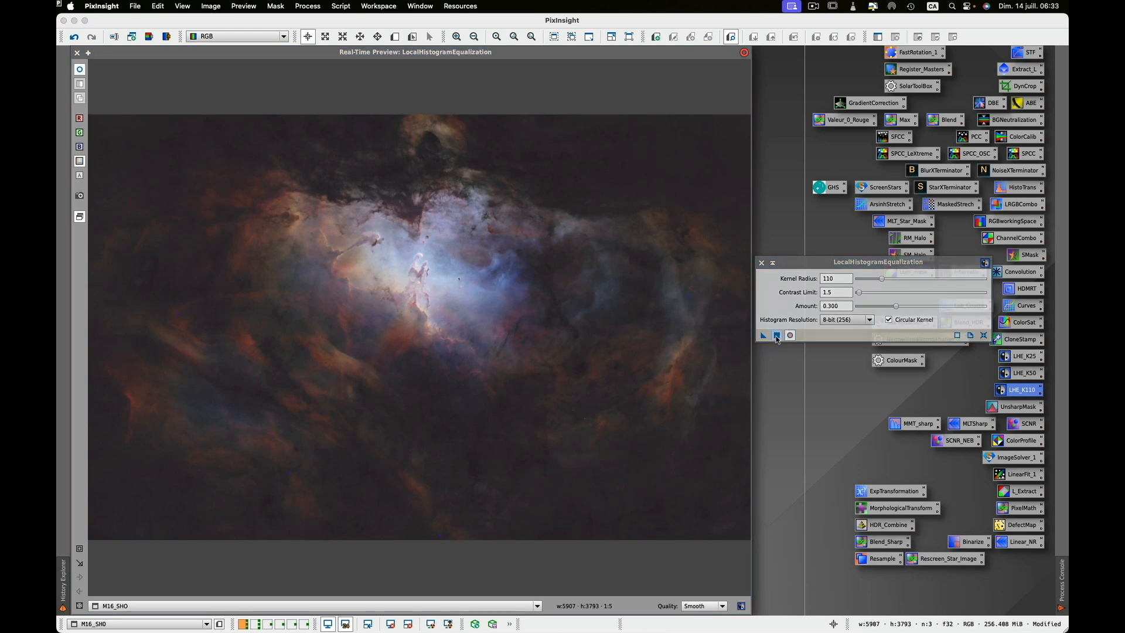
pyautogui.click(777, 336)
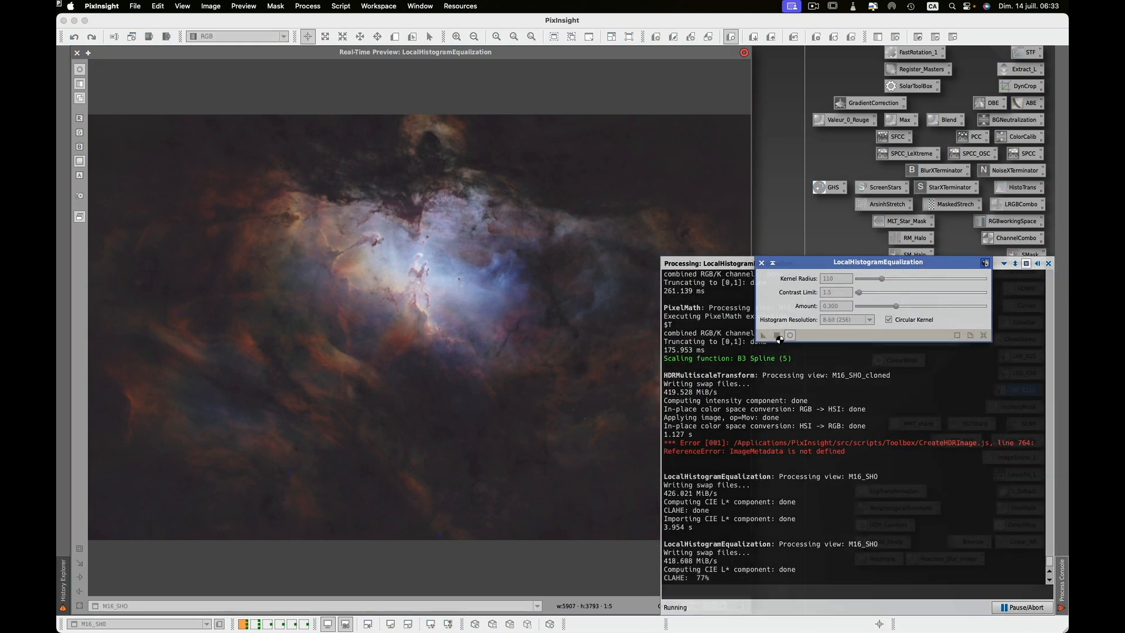
pyautogui.click(761, 263)
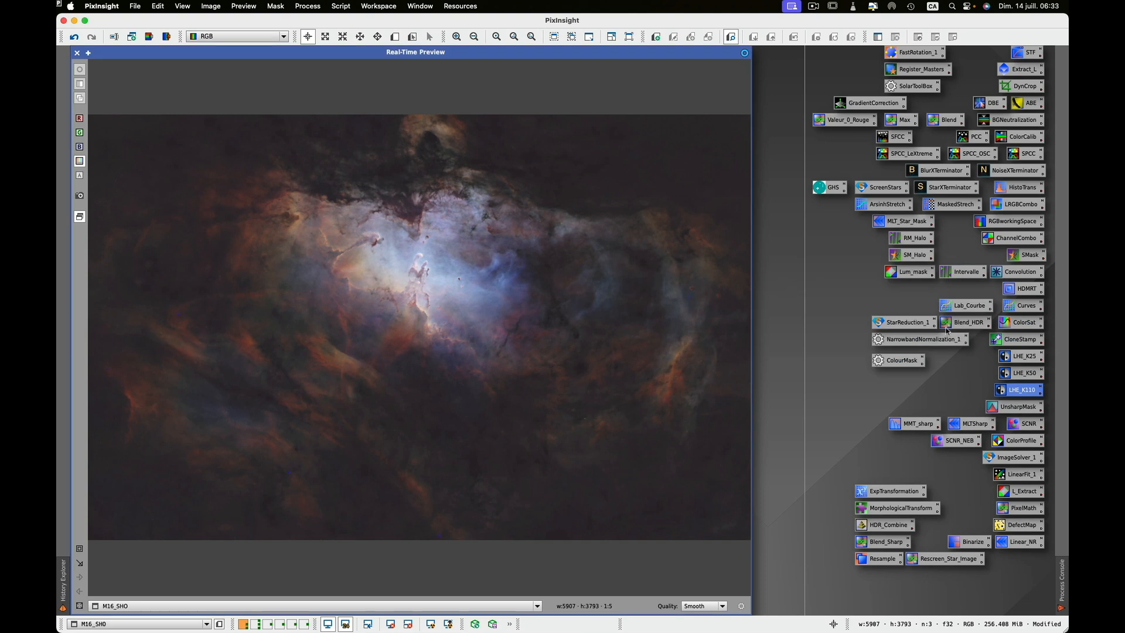
# Load the UnsharpMask preset, preview it on the central pillars, try StdDev 0.20, and set StdDev to 3.00.
pyautogui.doubleClick(1022, 407)
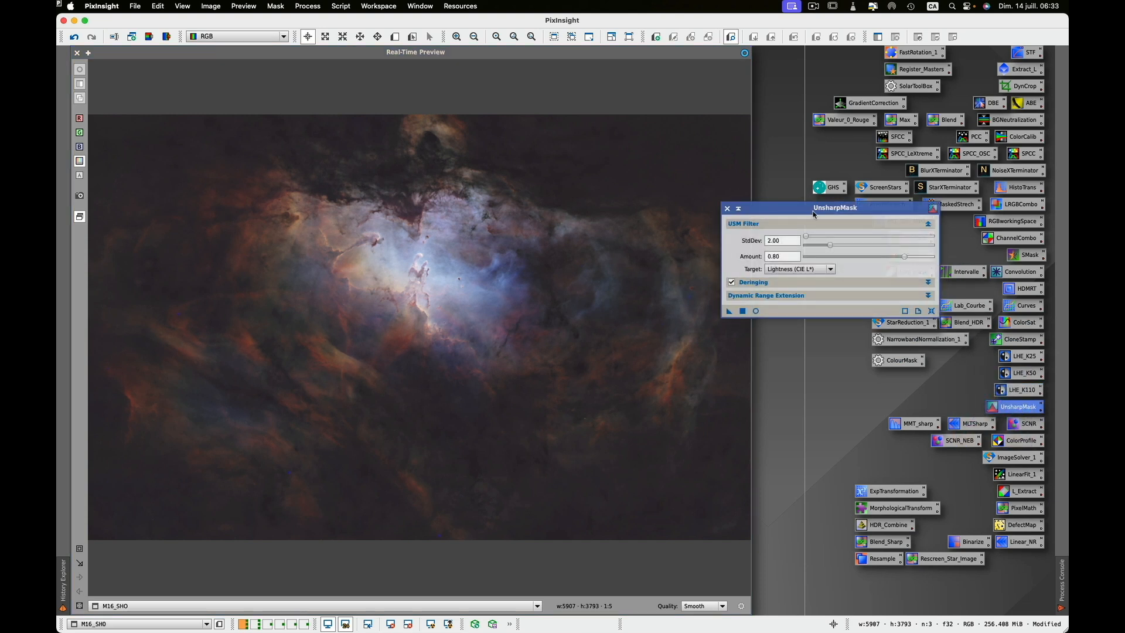
pyautogui.click(756, 310)
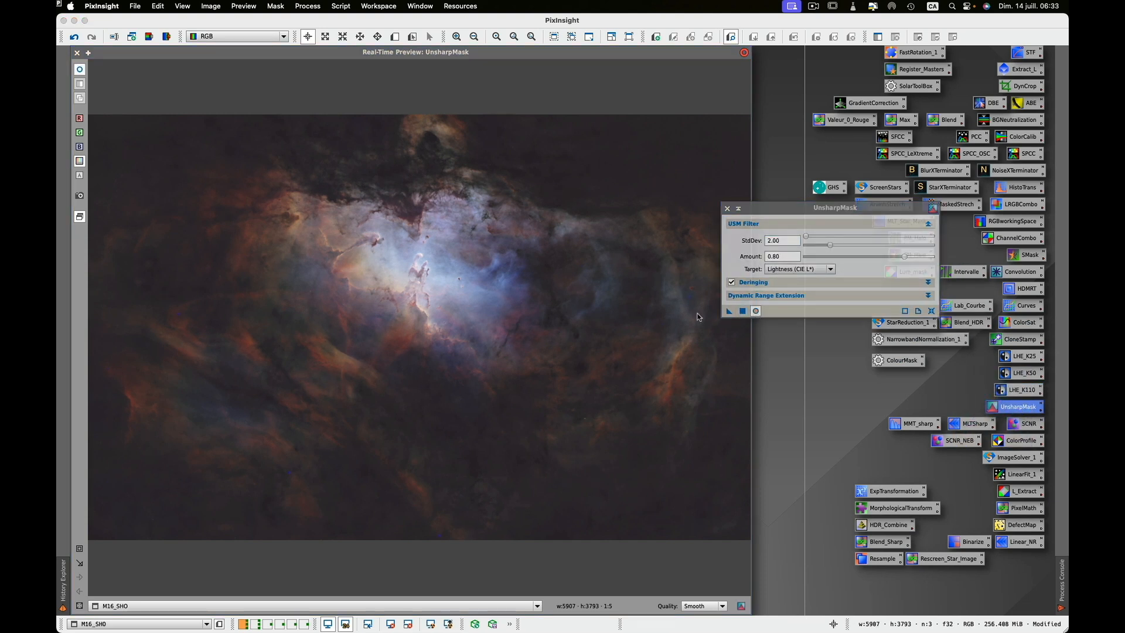
pyautogui.click(79, 549)
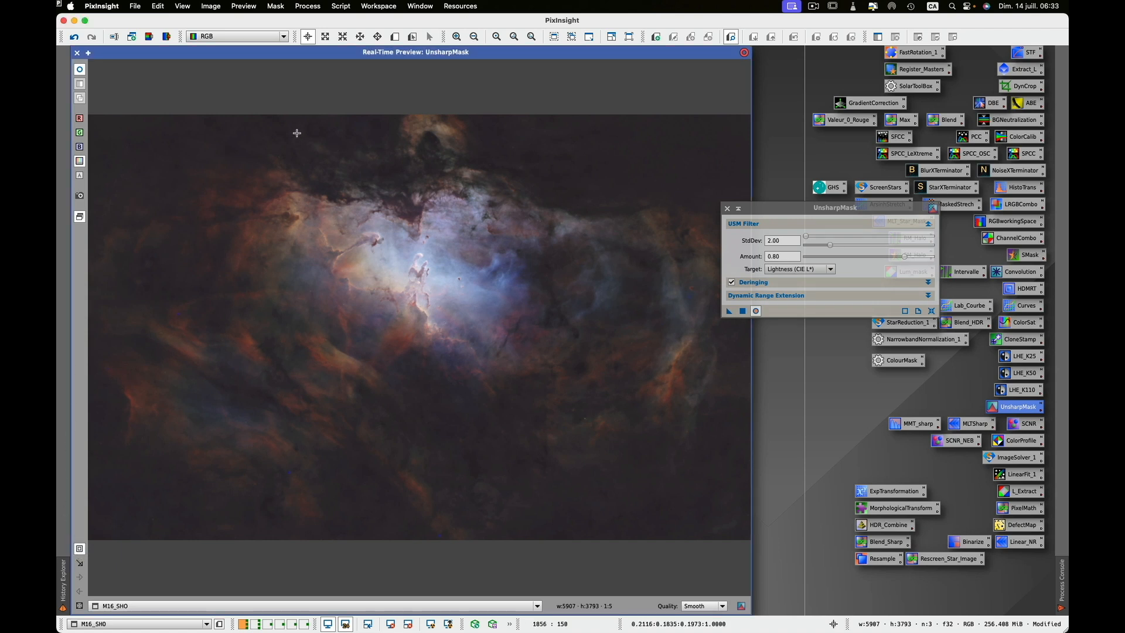
pyautogui.moveTo(295, 132); pyautogui.dragTo(567, 401)
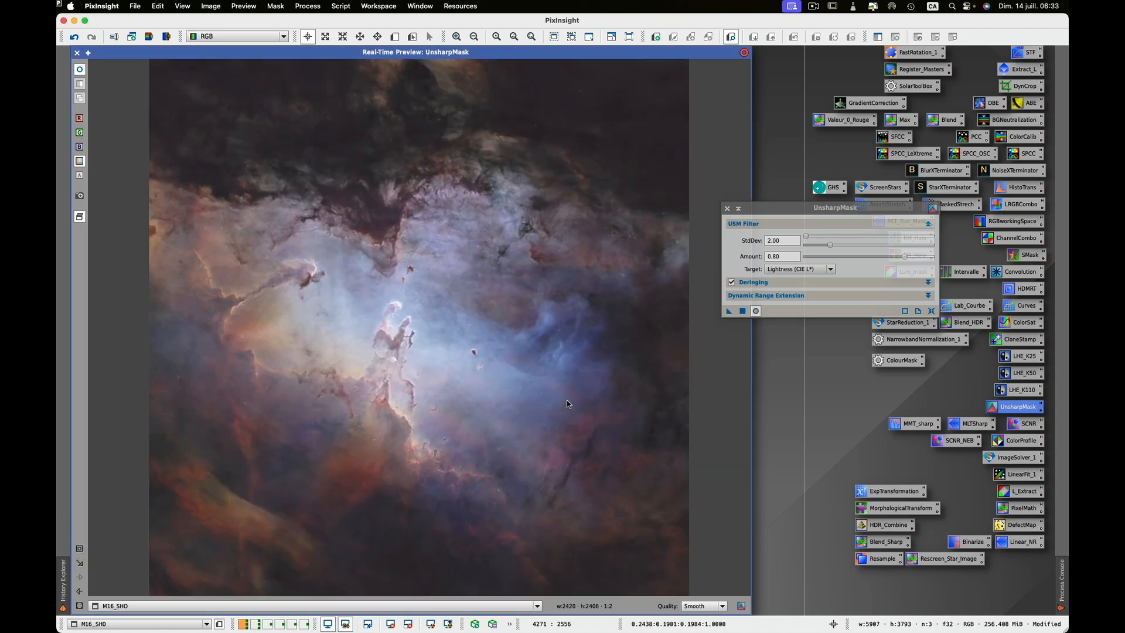
pyautogui.click(816, 209)
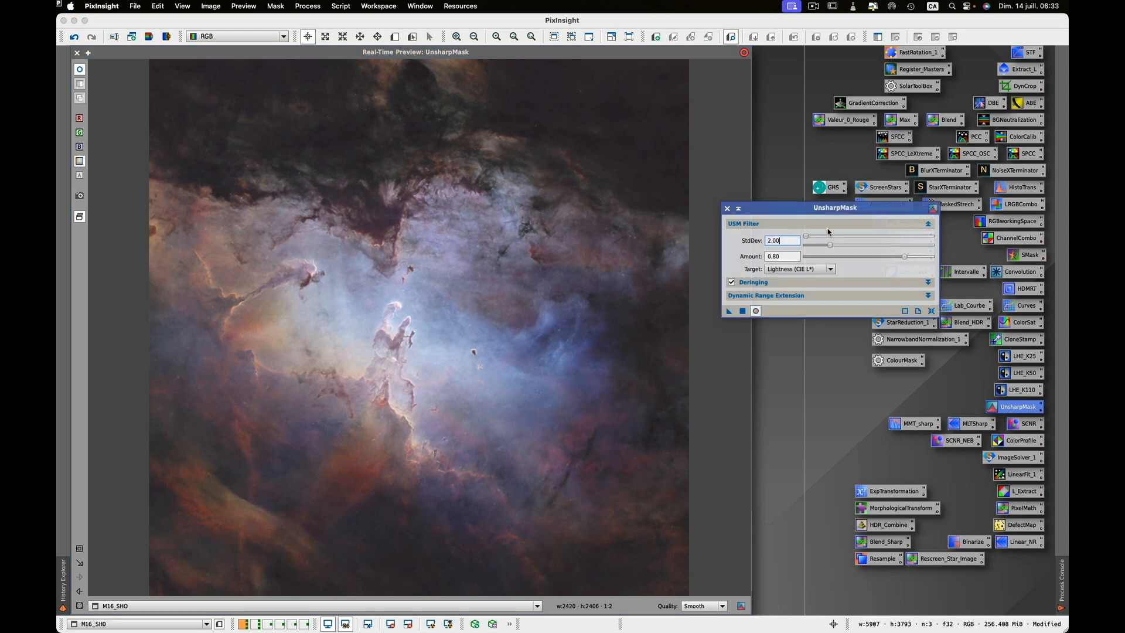
pyautogui.moveTo(829, 246); pyautogui.dragTo(806, 248)
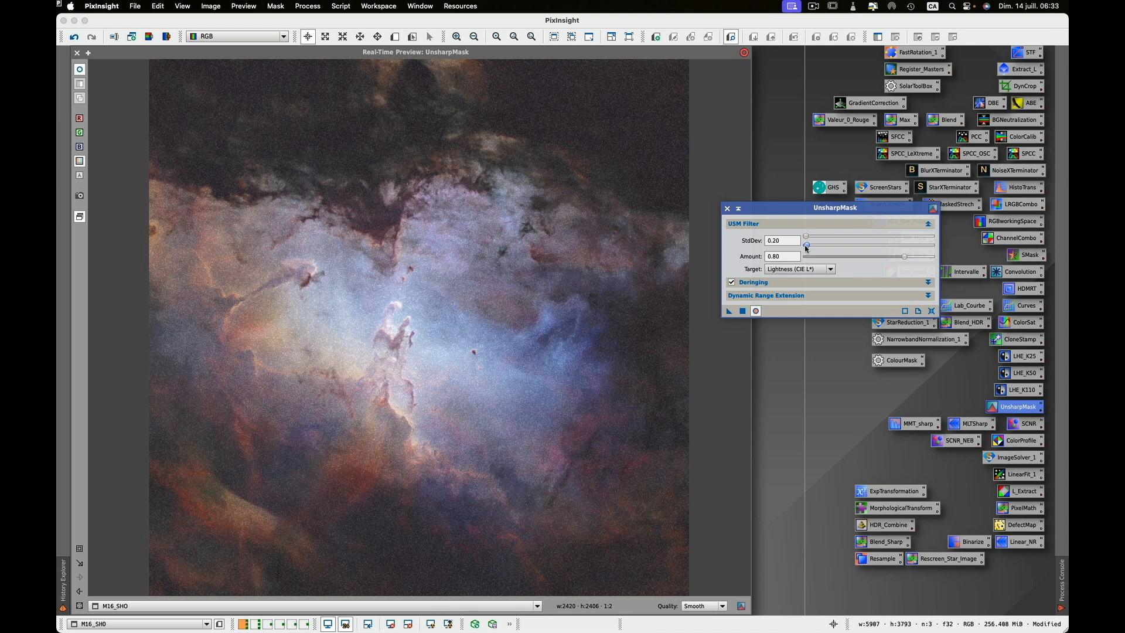
pyautogui.moveTo(806, 247); pyautogui.dragTo(841, 249)
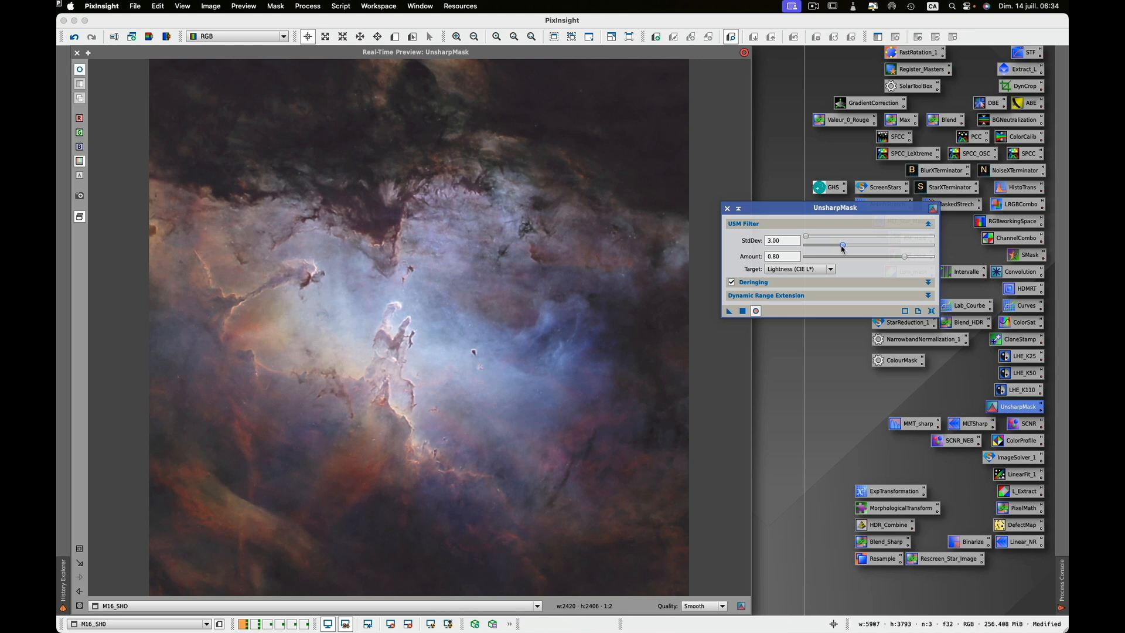
# Compare the preview with and without UnsharpMask, apply it to M16_SHO, and close the process and preview windows.
pyautogui.click(757, 311)
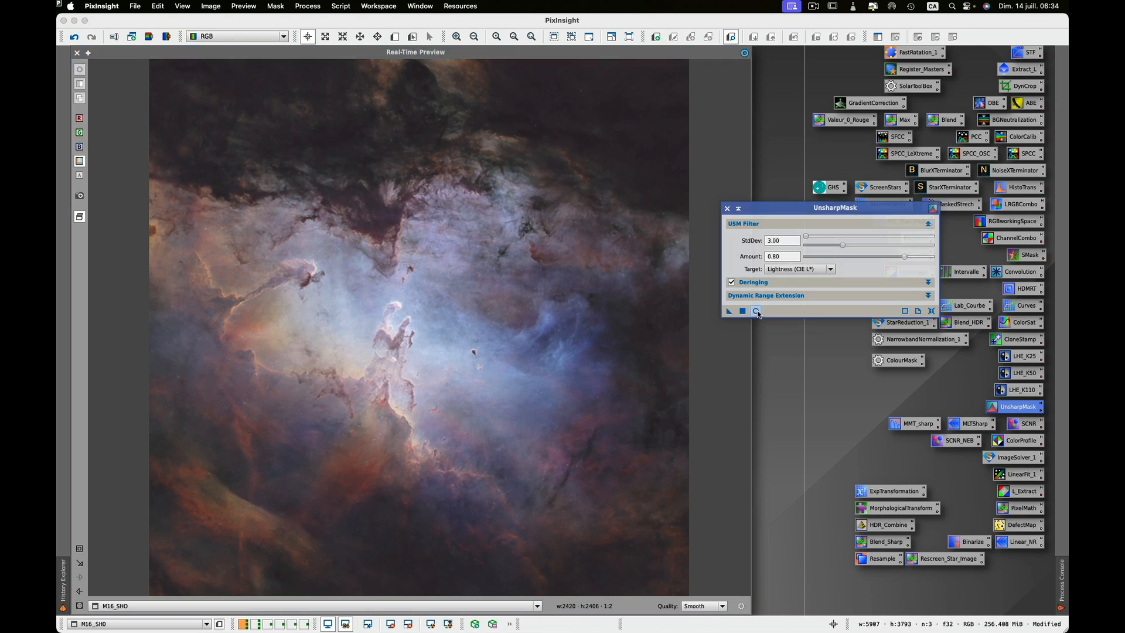
pyautogui.click(757, 311)
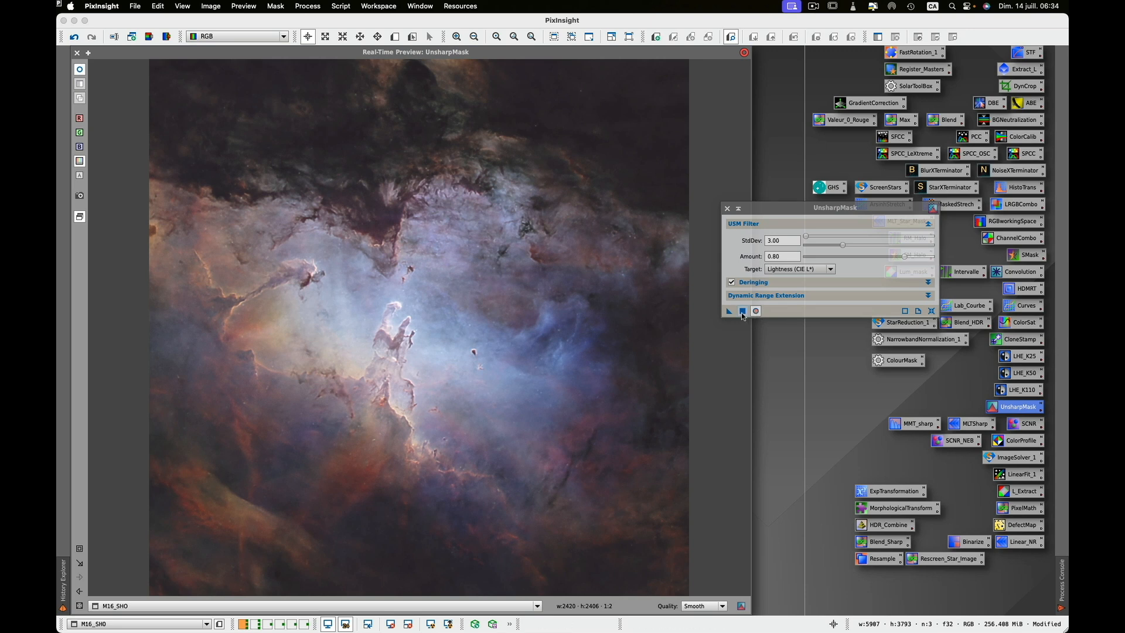
pyautogui.click(743, 312)
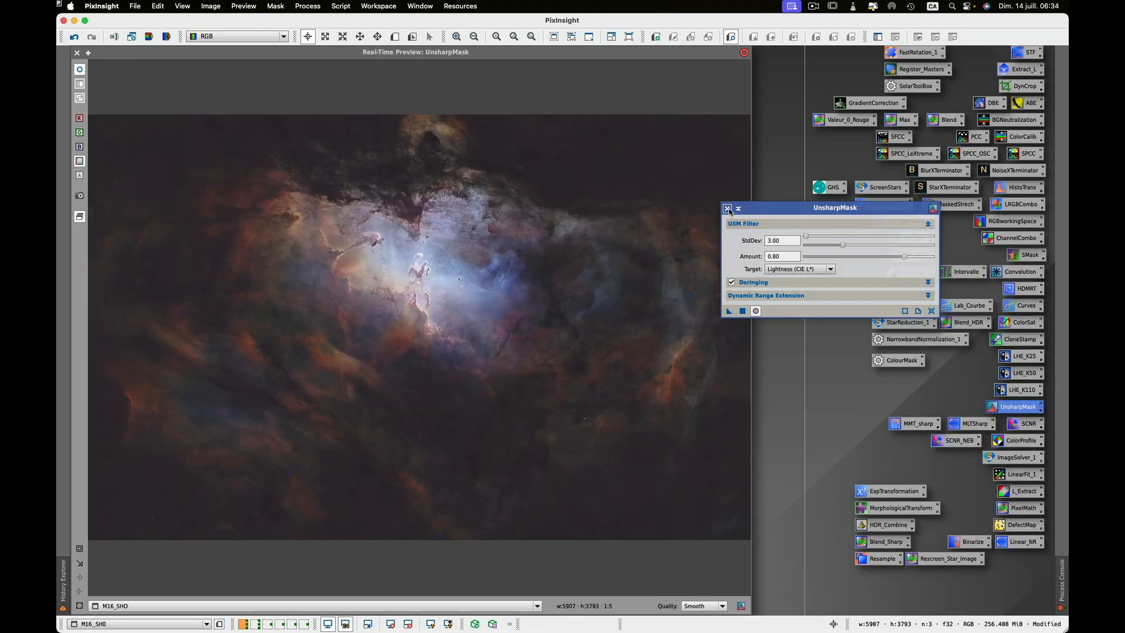
pyautogui.click(726, 208)
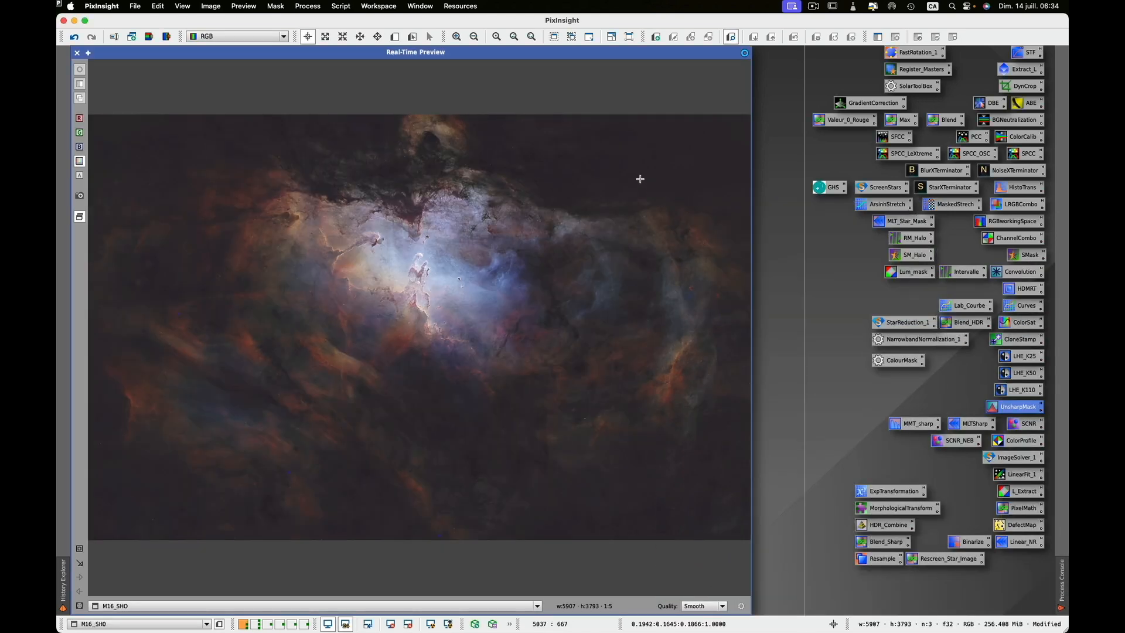
pyautogui.click(77, 53)
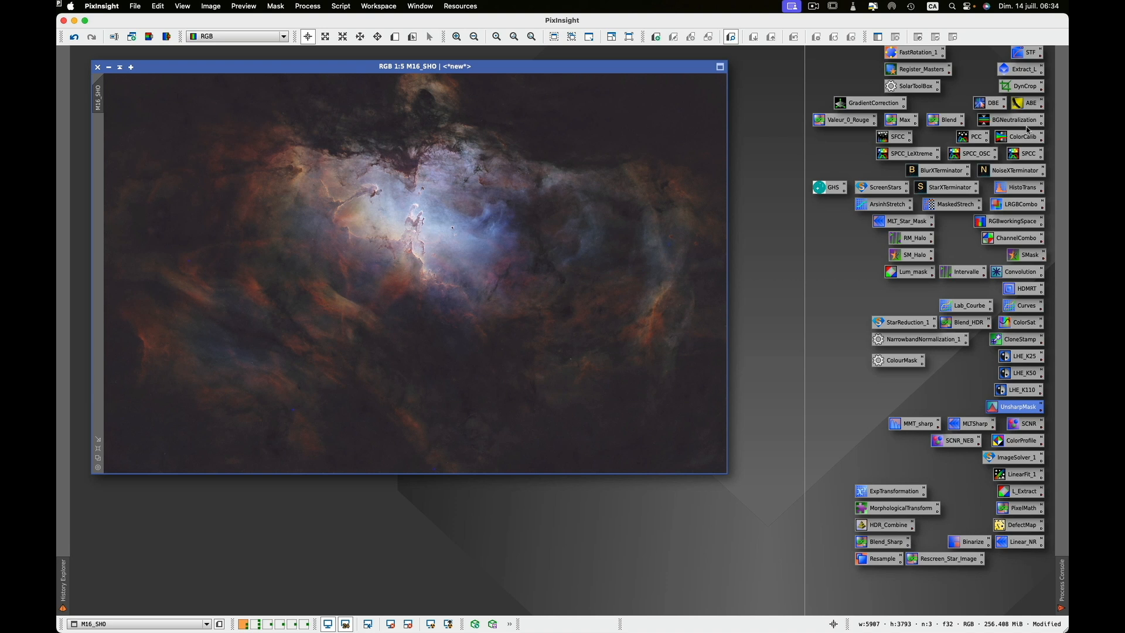
# Apply the NoiseXTerminator preset to M16_SHO.
pyautogui.moveTo(1020, 173); pyautogui.dragTo(468, 173)
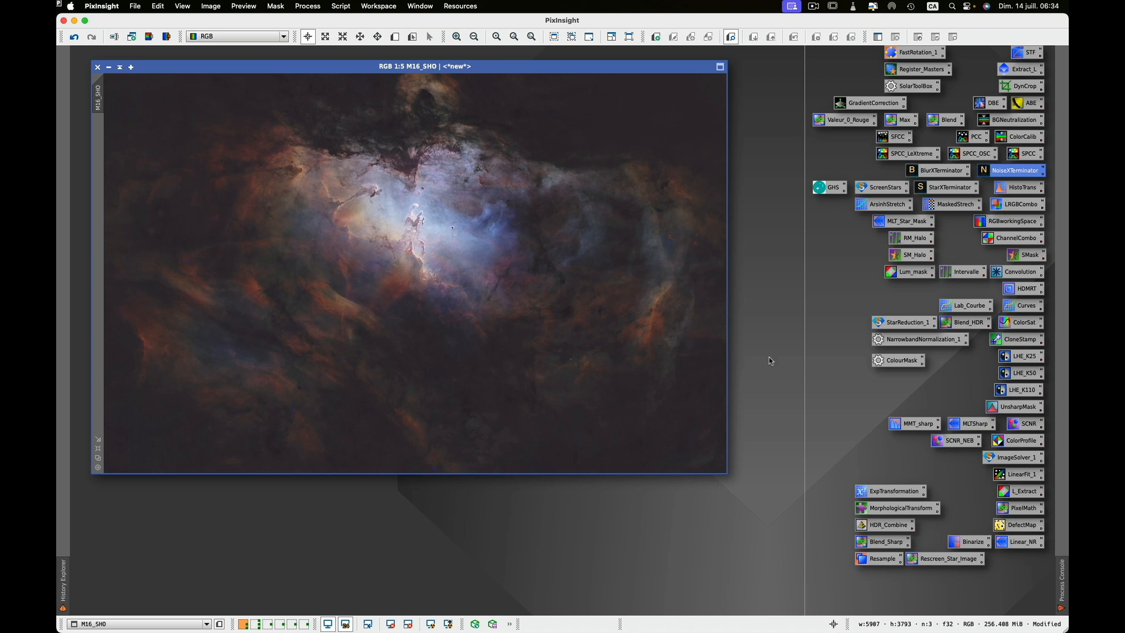
# Convert M16_SHO to the ROMM RGB: ISO 22028-2:2013 profile with the ColorProfile preset's ICCProfileTransformation and close the process window.
pyautogui.doubleClick(1018, 443)
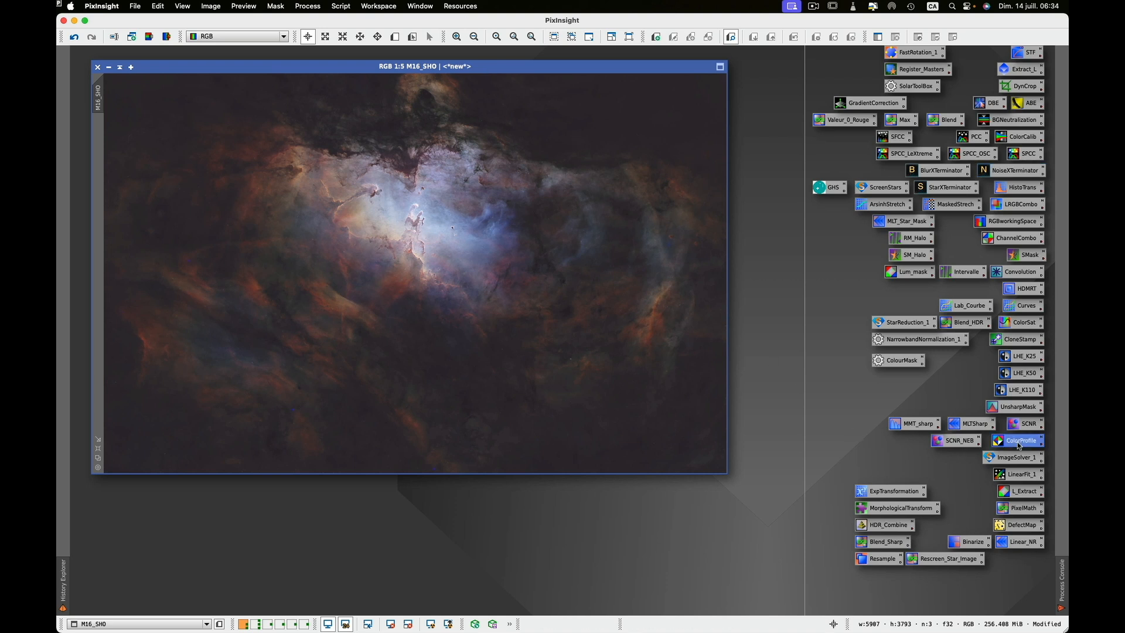
pyautogui.click(648, 196)
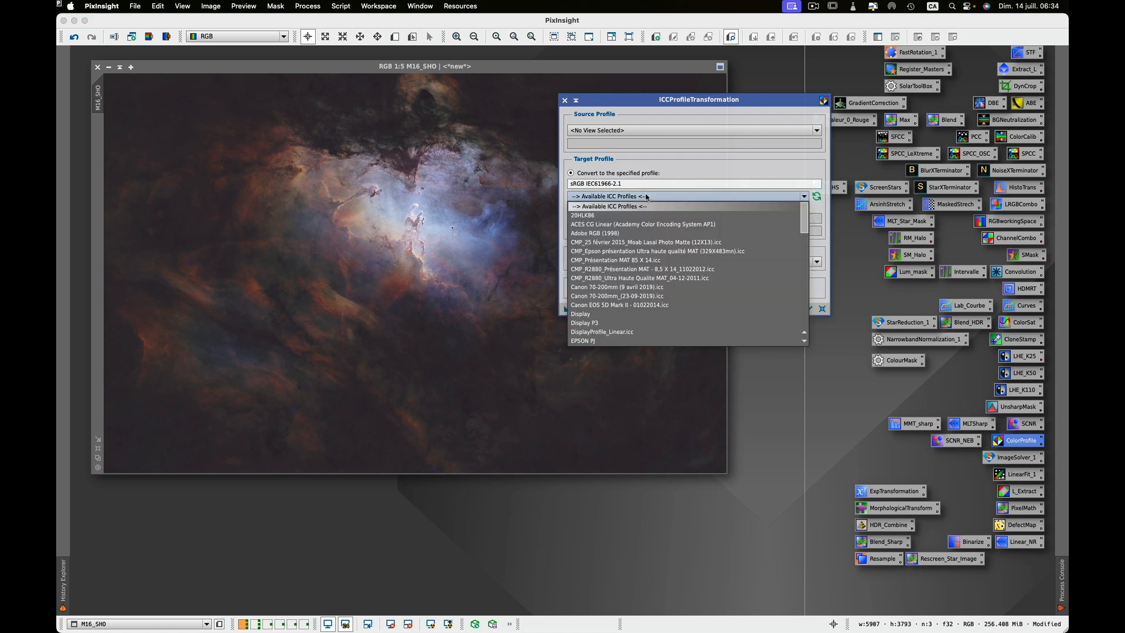
pyautogui.scroll(-15, 784, 229)
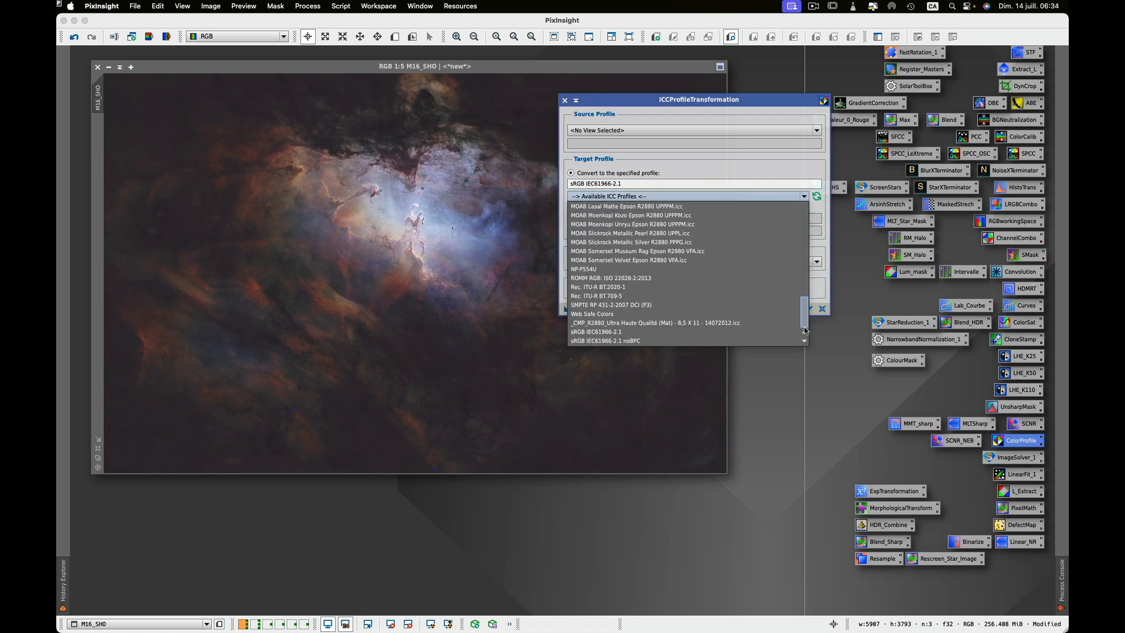
pyautogui.click(603, 277)
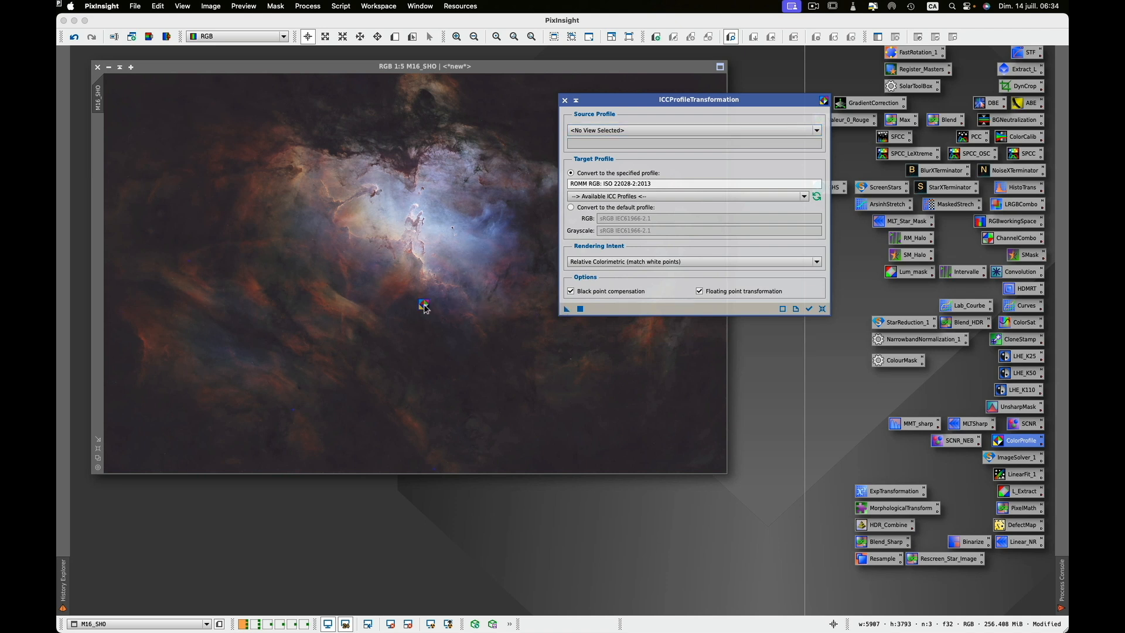
pyautogui.click(424, 303)
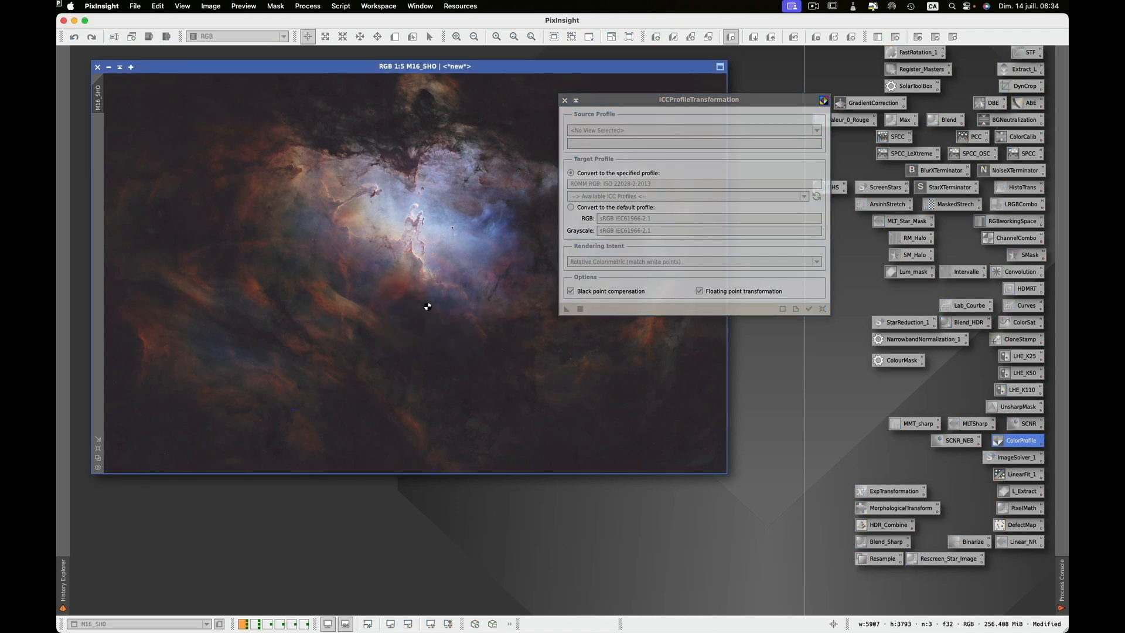
pyautogui.click(564, 101)
pyautogui.click(564, 101)
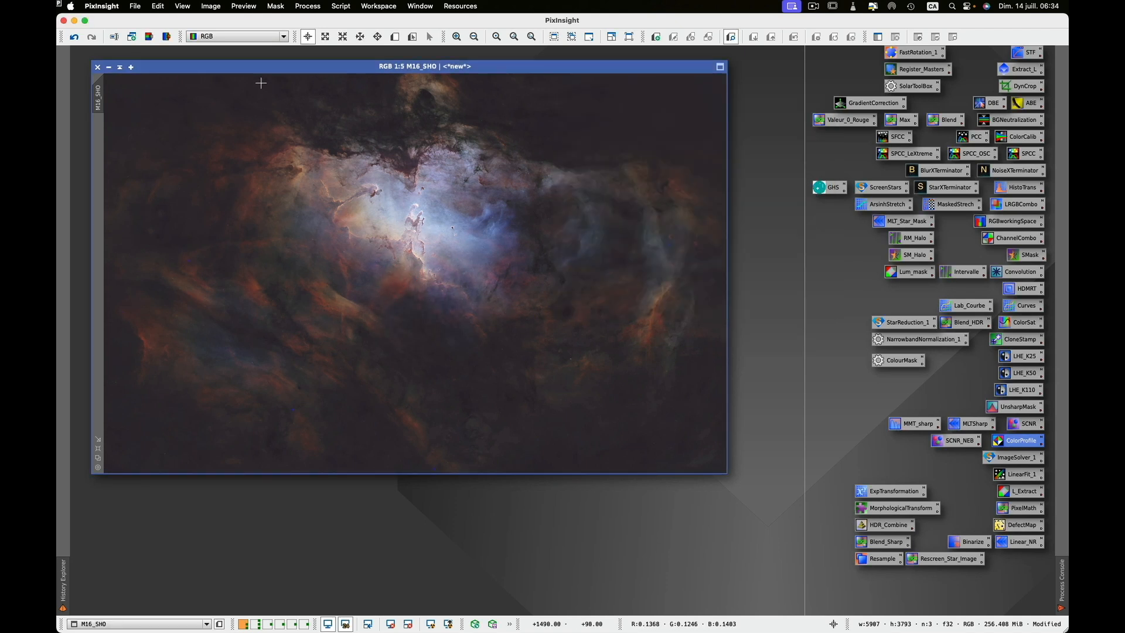
# Save the image to the iCloud Desktop as M16_SHO.tif in TIFF format, using 32-bit IEEE 754 floating point without compression.
pyautogui.click(136, 6)
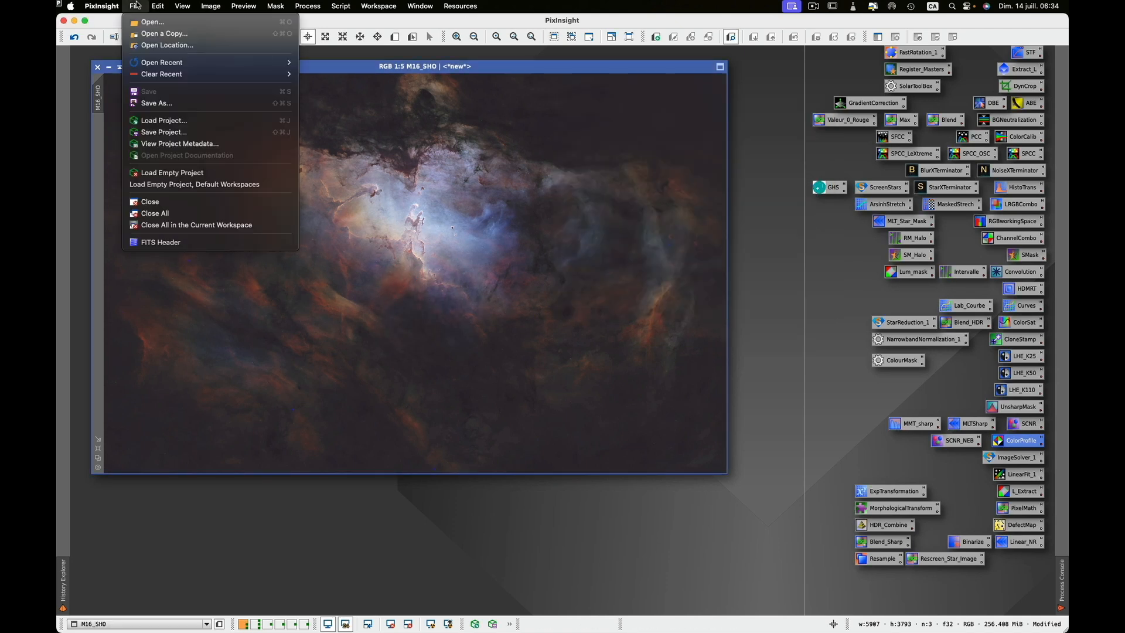
pyautogui.click(163, 103)
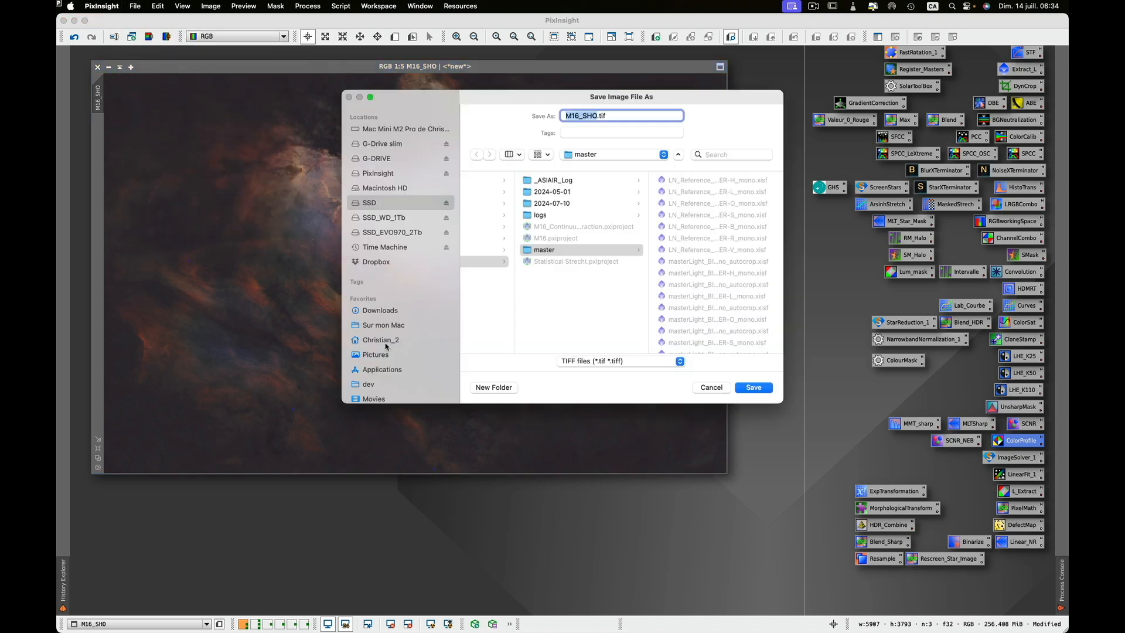
pyautogui.scroll(-3, 386, 346)
pyautogui.click(383, 364)
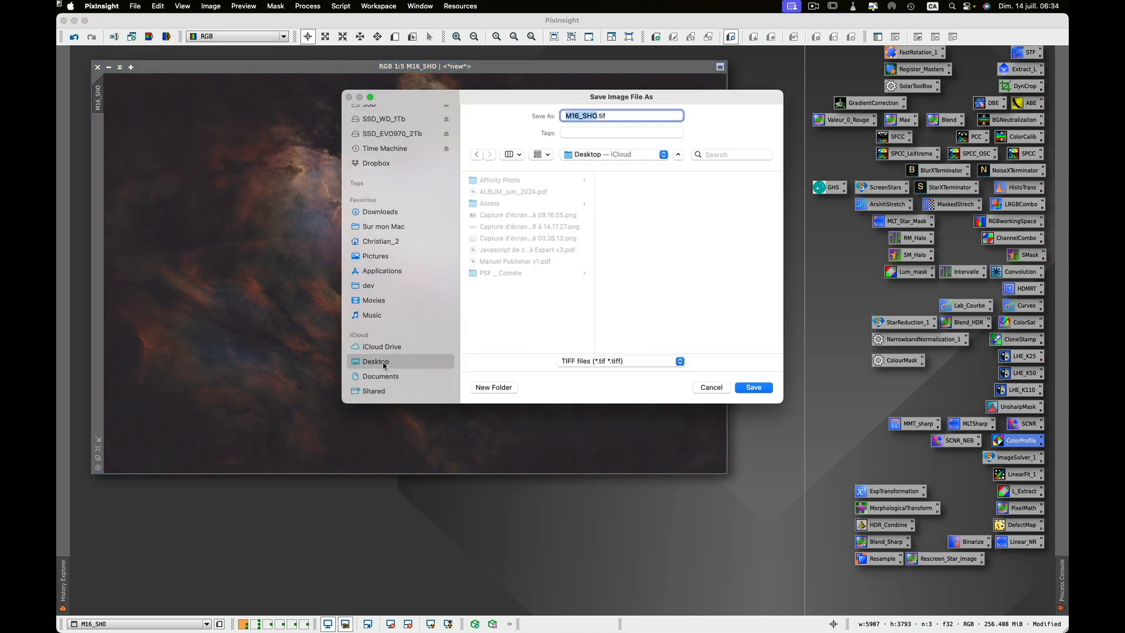
pyautogui.click(583, 362)
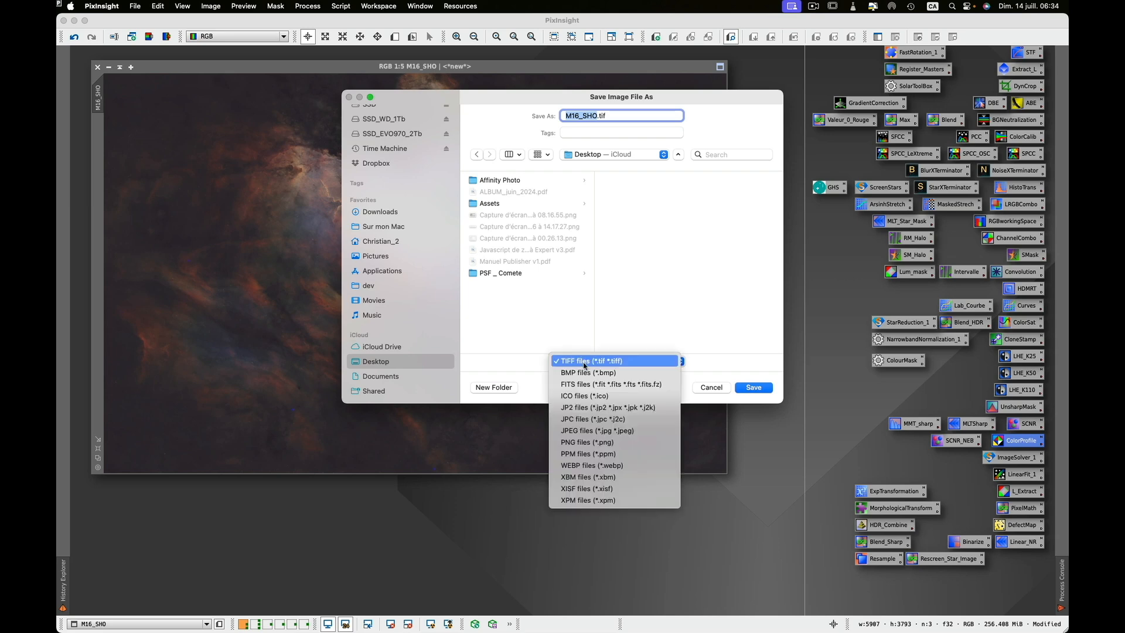
pyautogui.click(583, 363)
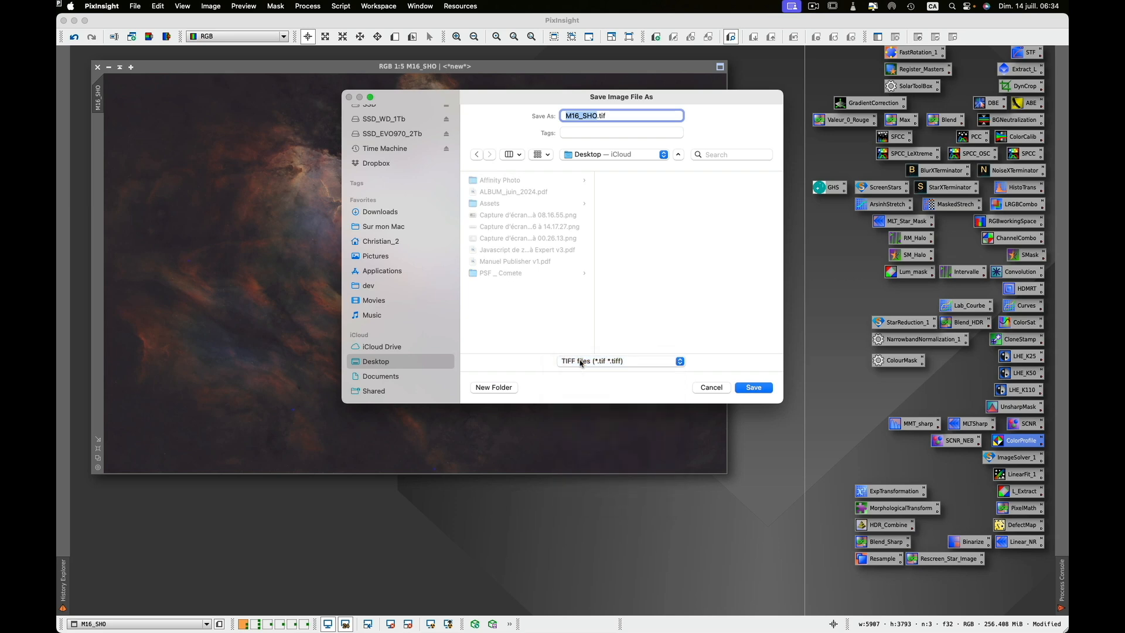
pyautogui.click(750, 389)
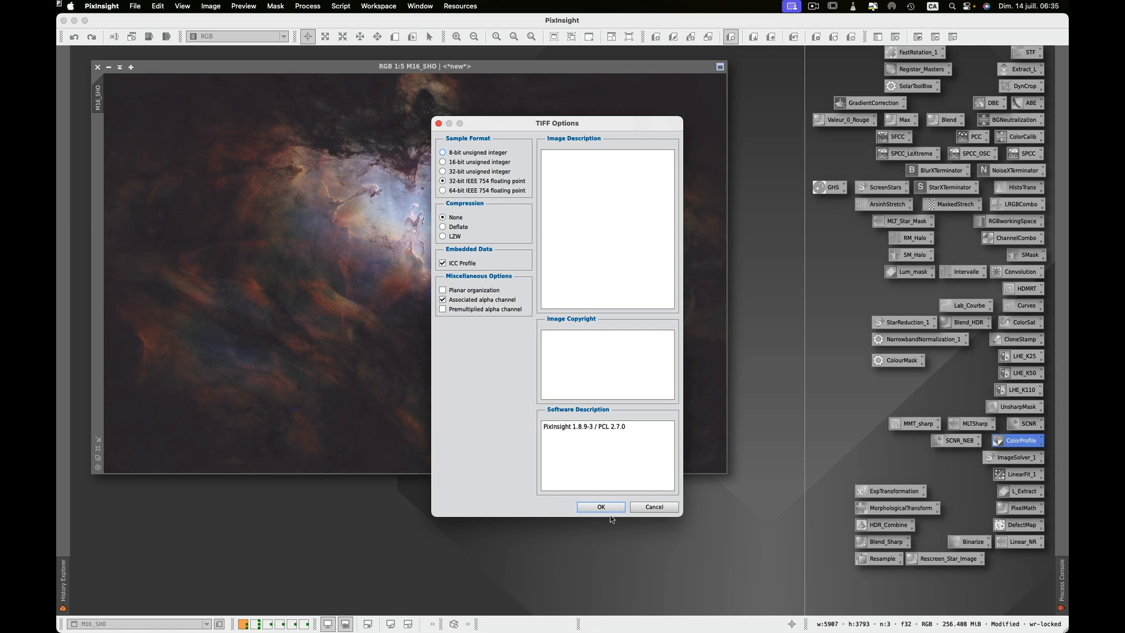
pyautogui.click(602, 507)
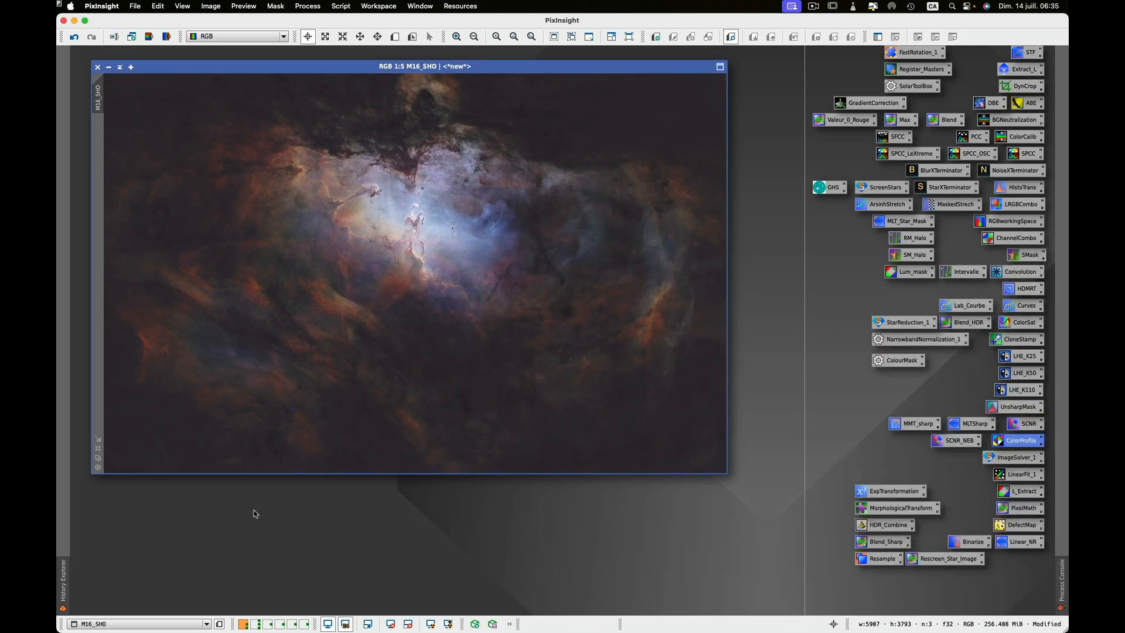
# Quit PixInsight without keeping unsaved data and open M16_SHO.tif from the desktop in Affinity Photo 2.
pyautogui.click(94, 7)
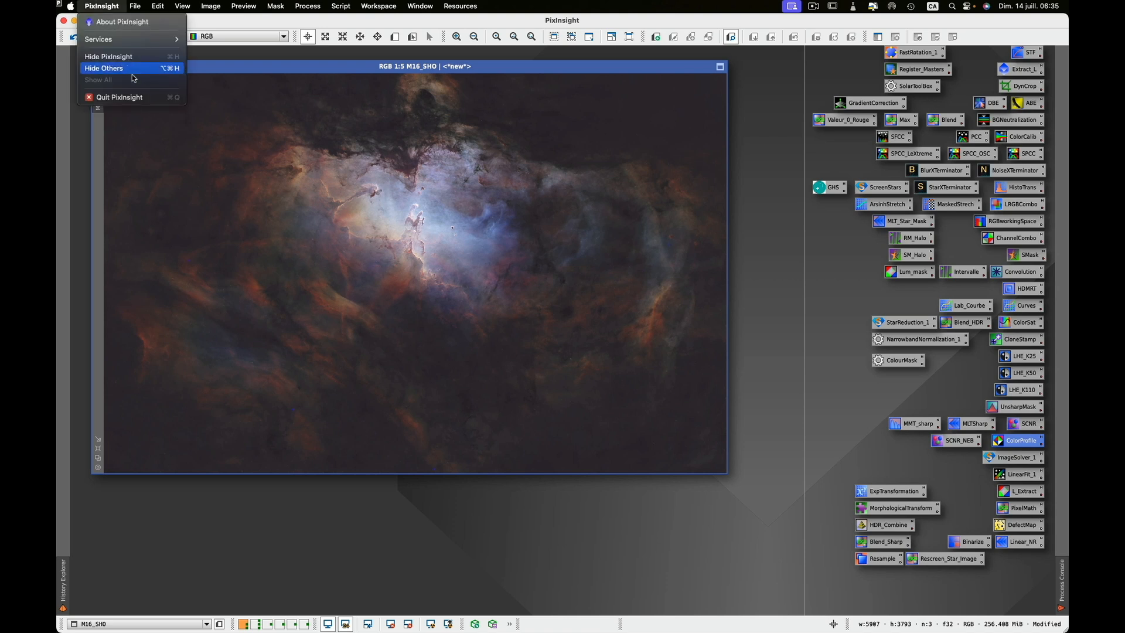
pyautogui.click(135, 97)
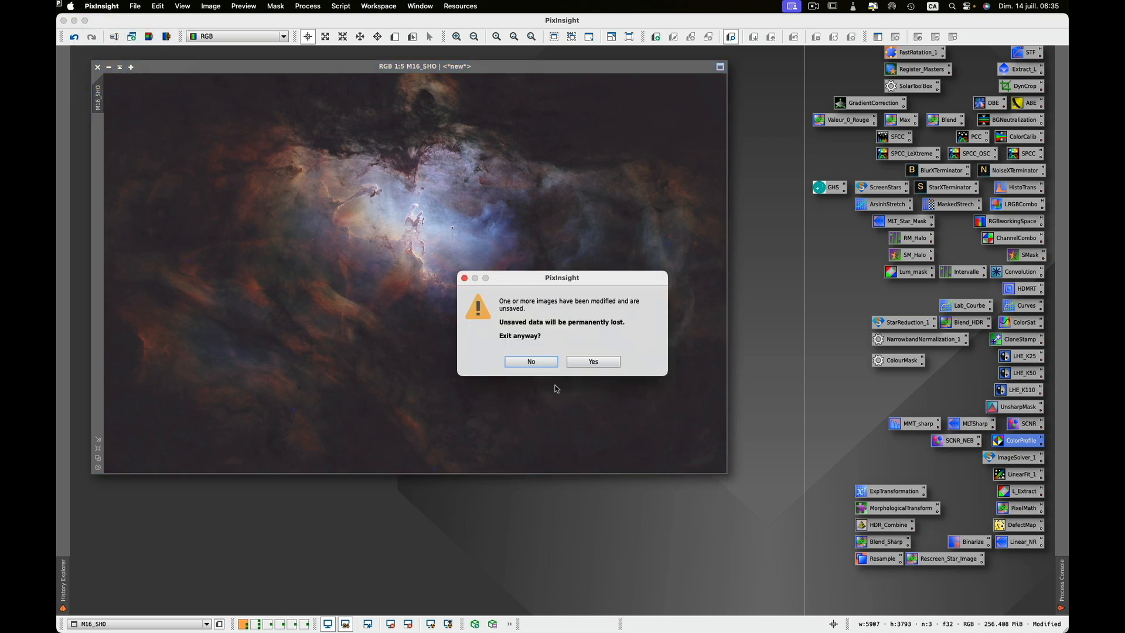
pyautogui.click(593, 362)
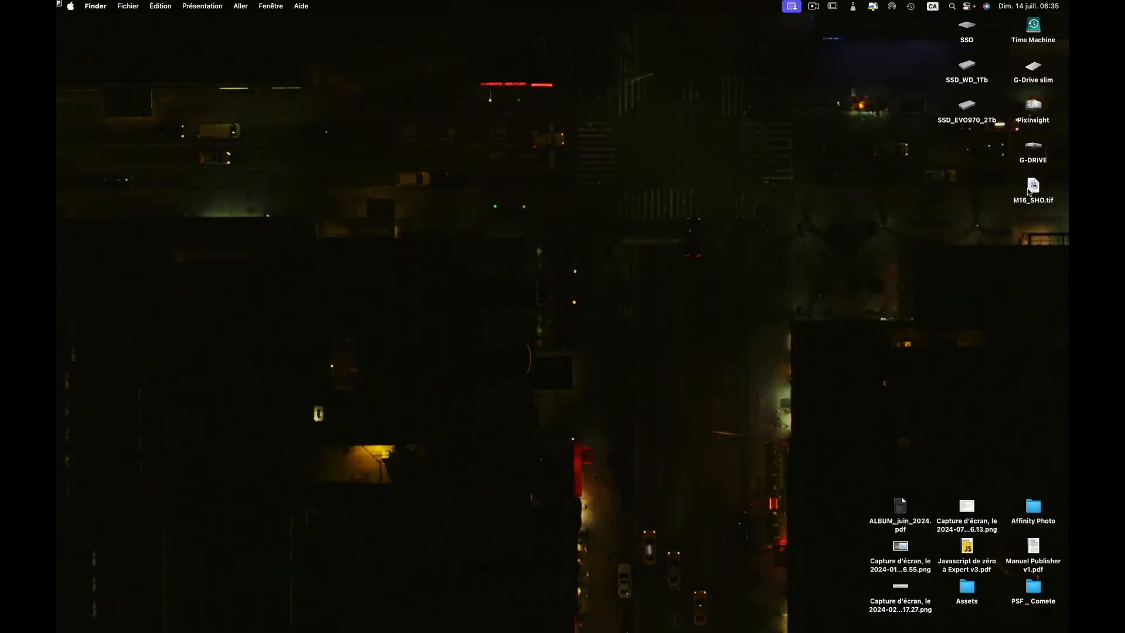
pyautogui.moveTo(1033, 186); pyautogui.dragTo(674, 592)
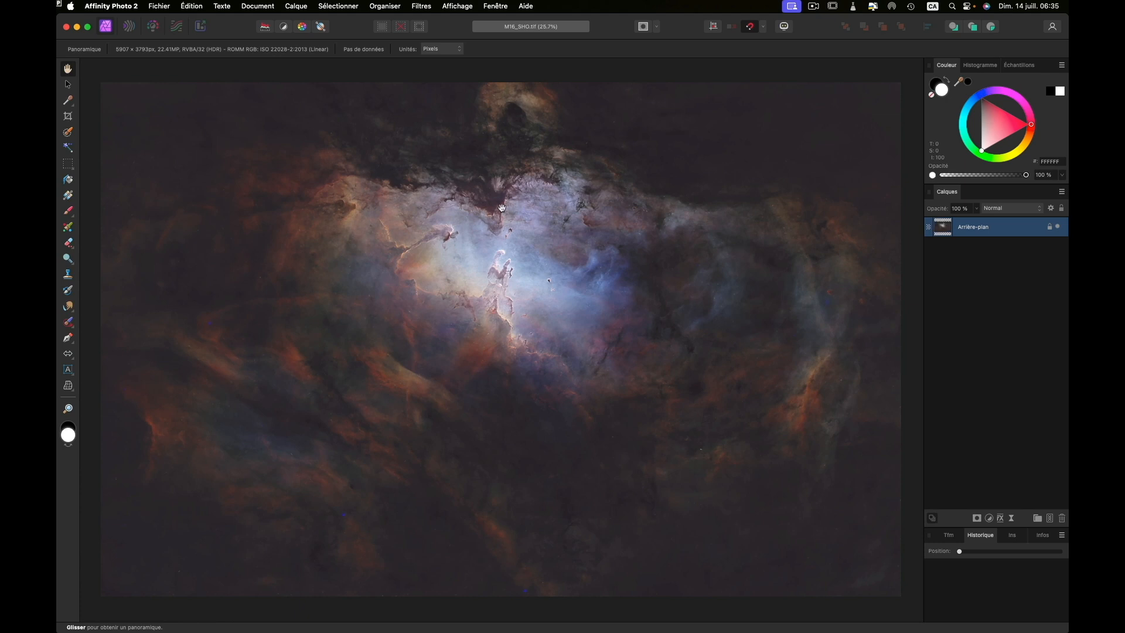
# Tone map the image with tone compression 0 %, local contrast 35 % and slightly raised contrast, and apply it.
pyautogui.click(179, 29)
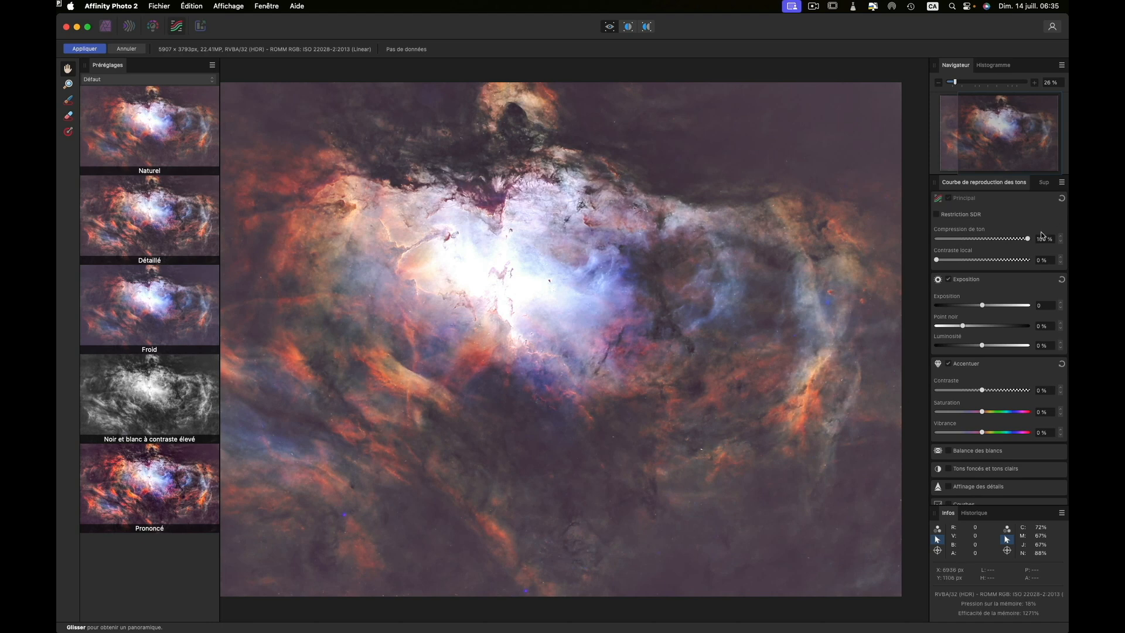
pyautogui.moveTo(1027, 240); pyautogui.dragTo(970, 264)
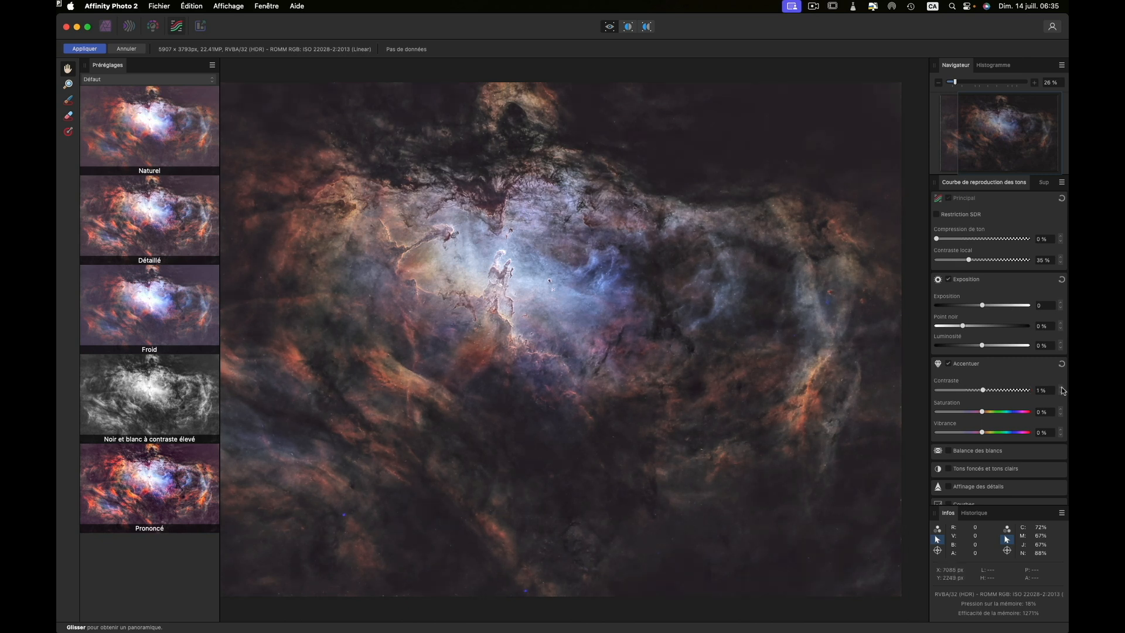
pyautogui.click(94, 50)
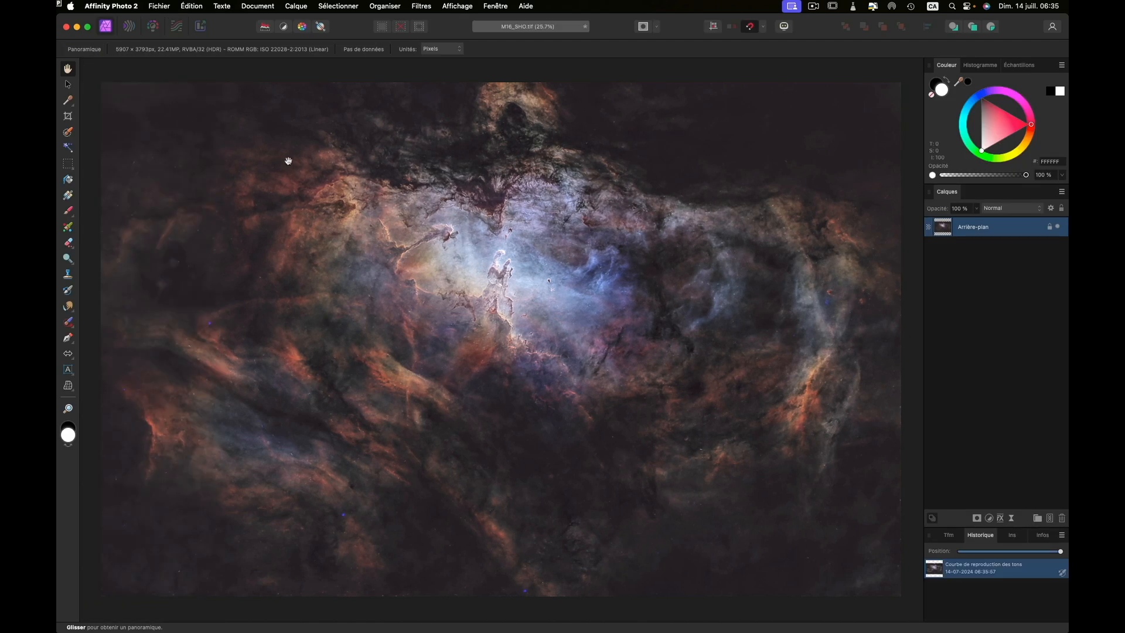
# Add a Brightness/Contrast adjustment layer with brightness -15 % and contrast 5 %, and close its settings.
pyautogui.press('super+b')
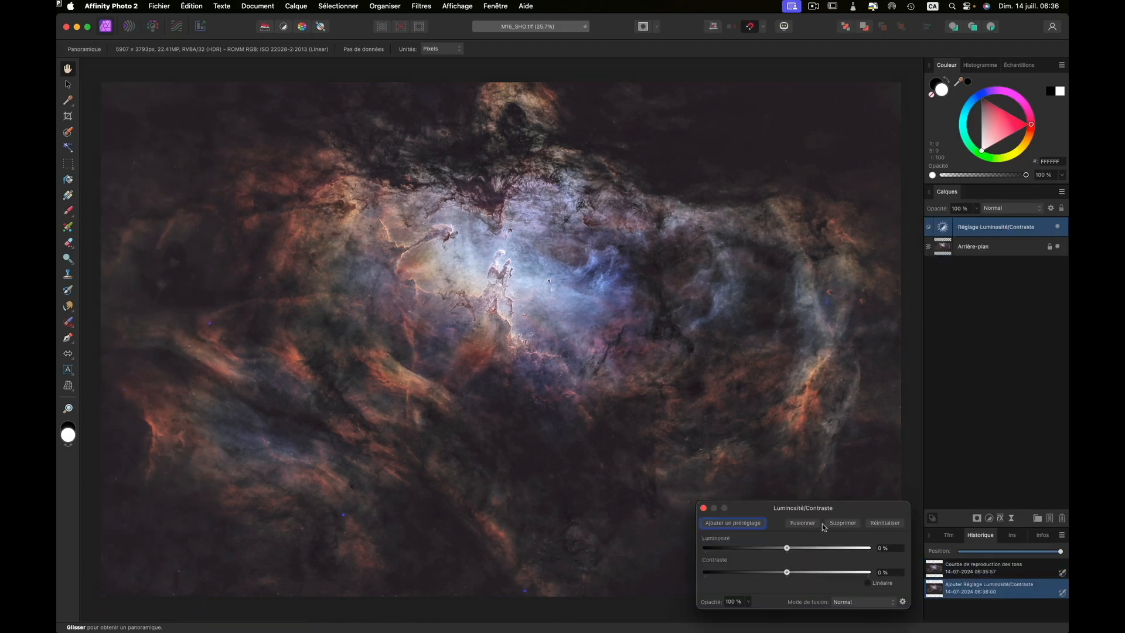
pyautogui.moveTo(791, 550); pyautogui.dragTo(775, 553)
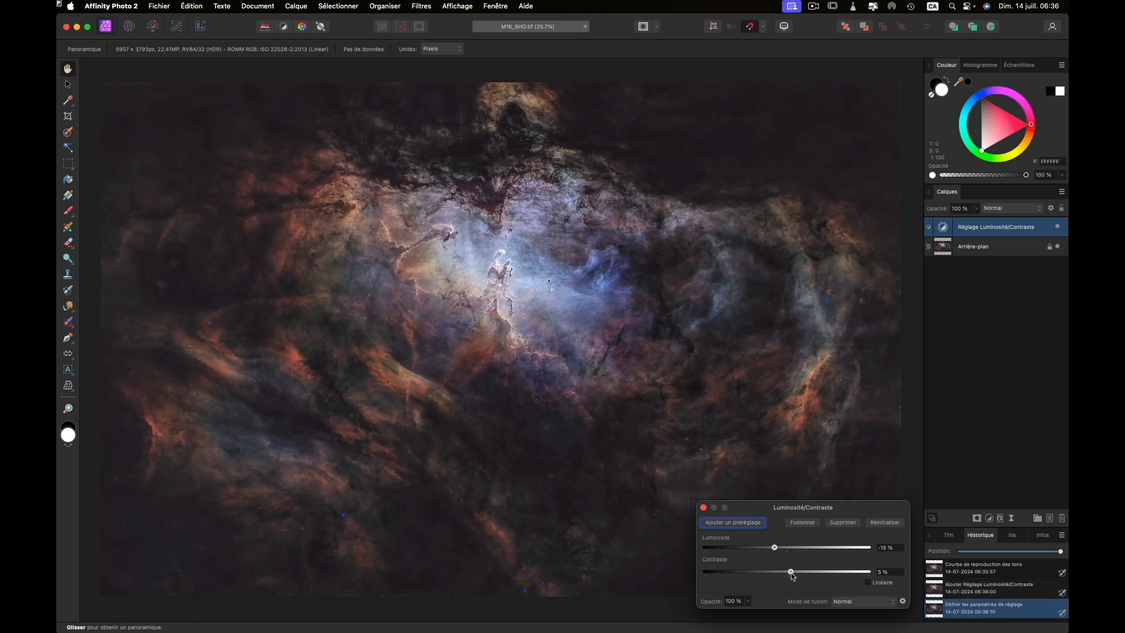
pyautogui.moveTo(792, 575); pyautogui.dragTo(791, 575)
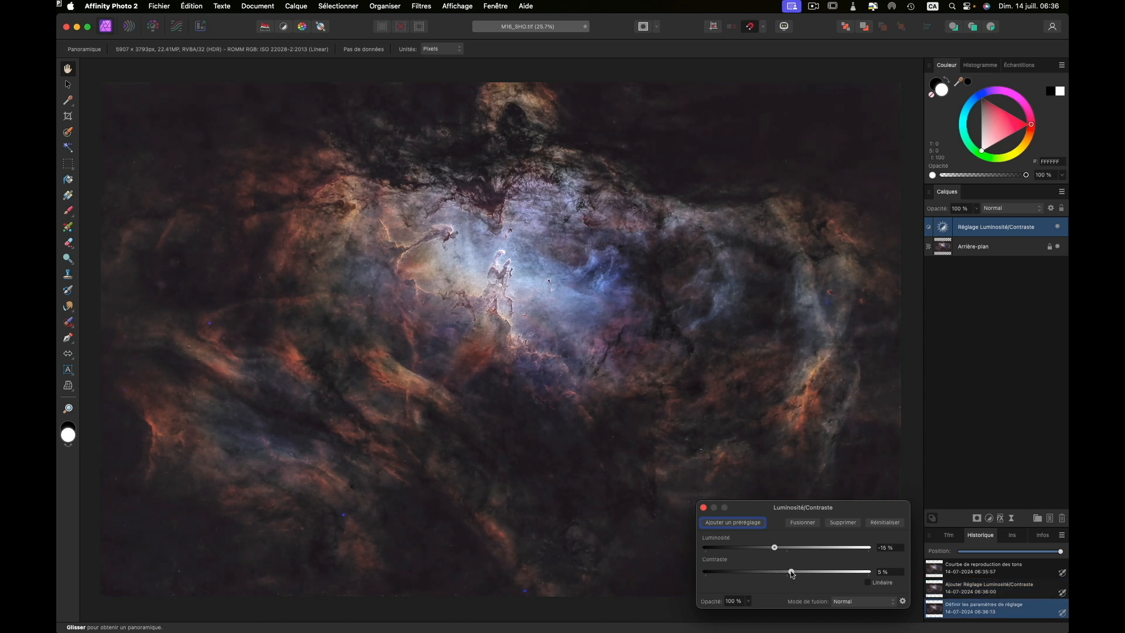
pyautogui.click(704, 507)
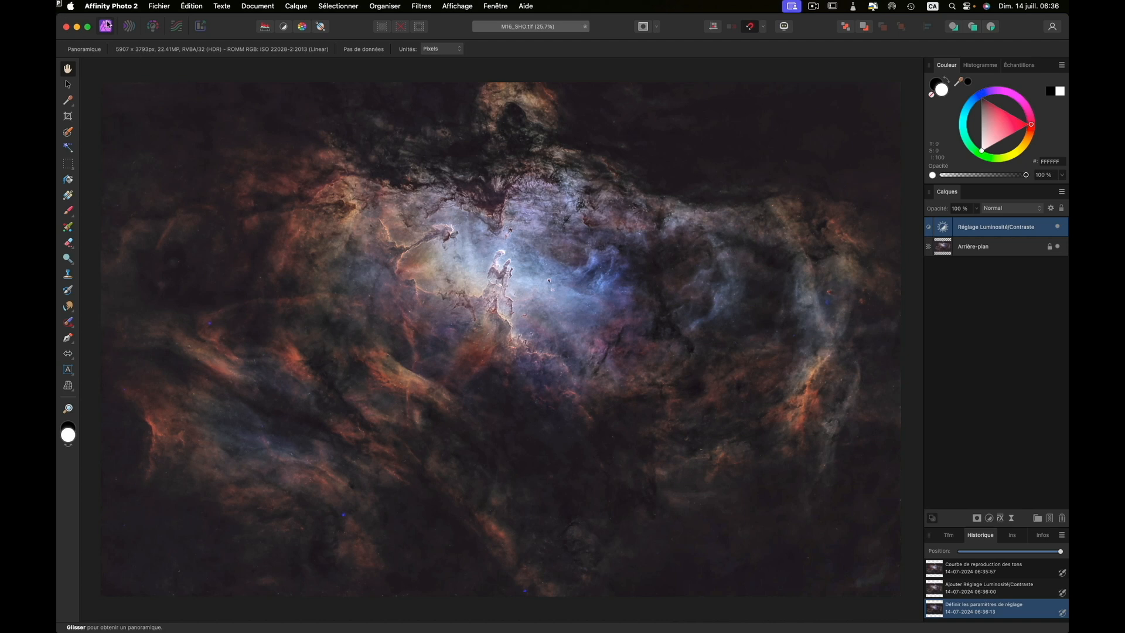
# View the image full screen with the interface panels hidden.
pyautogui.click(87, 27)
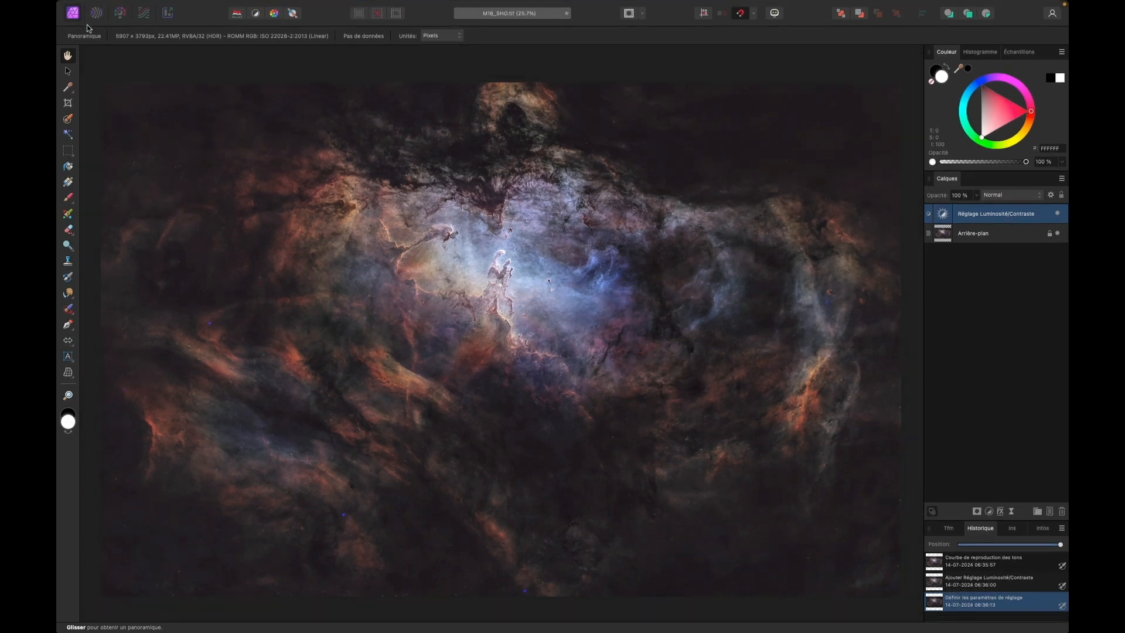
pyautogui.press('Tab')
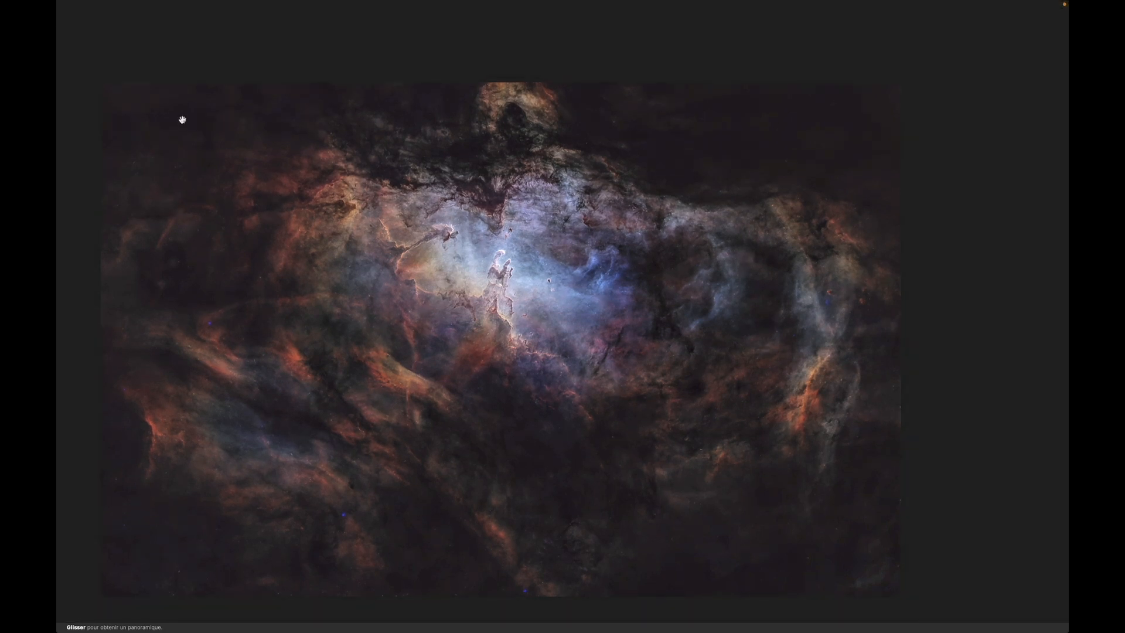